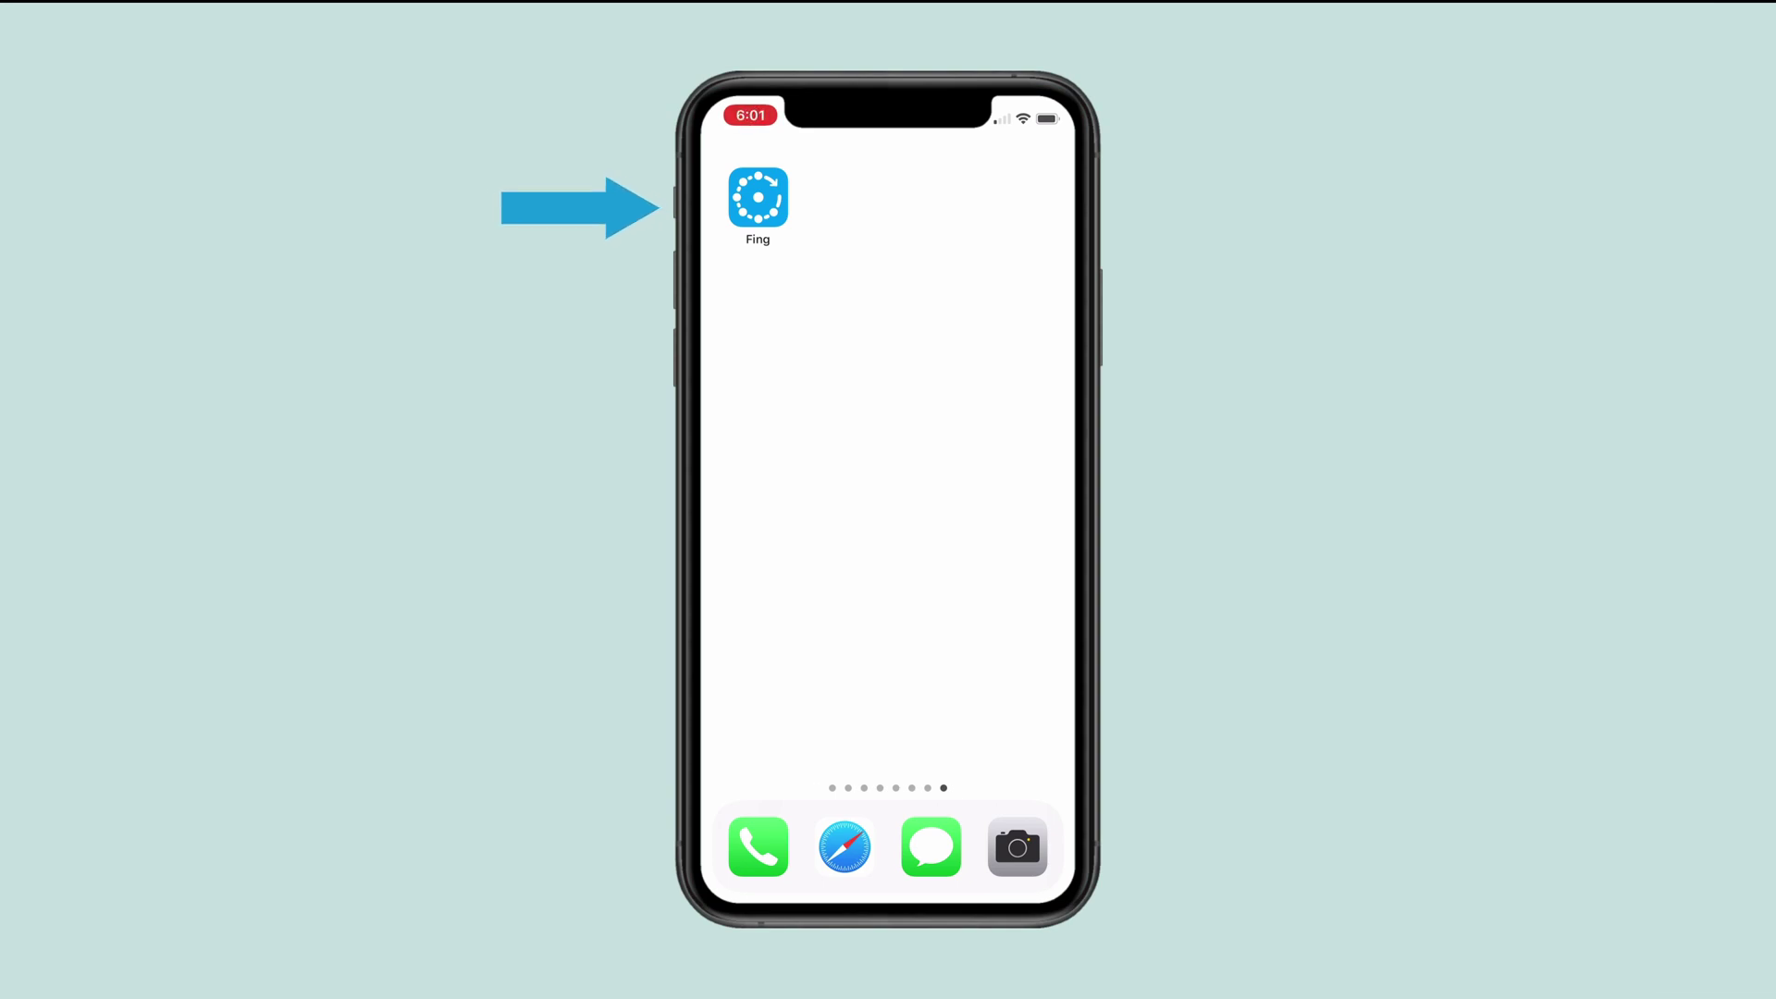
Scan the LAN in Fing and open Device Detail for the Raspberry Pi at 10.0.0.64
click(757, 197)
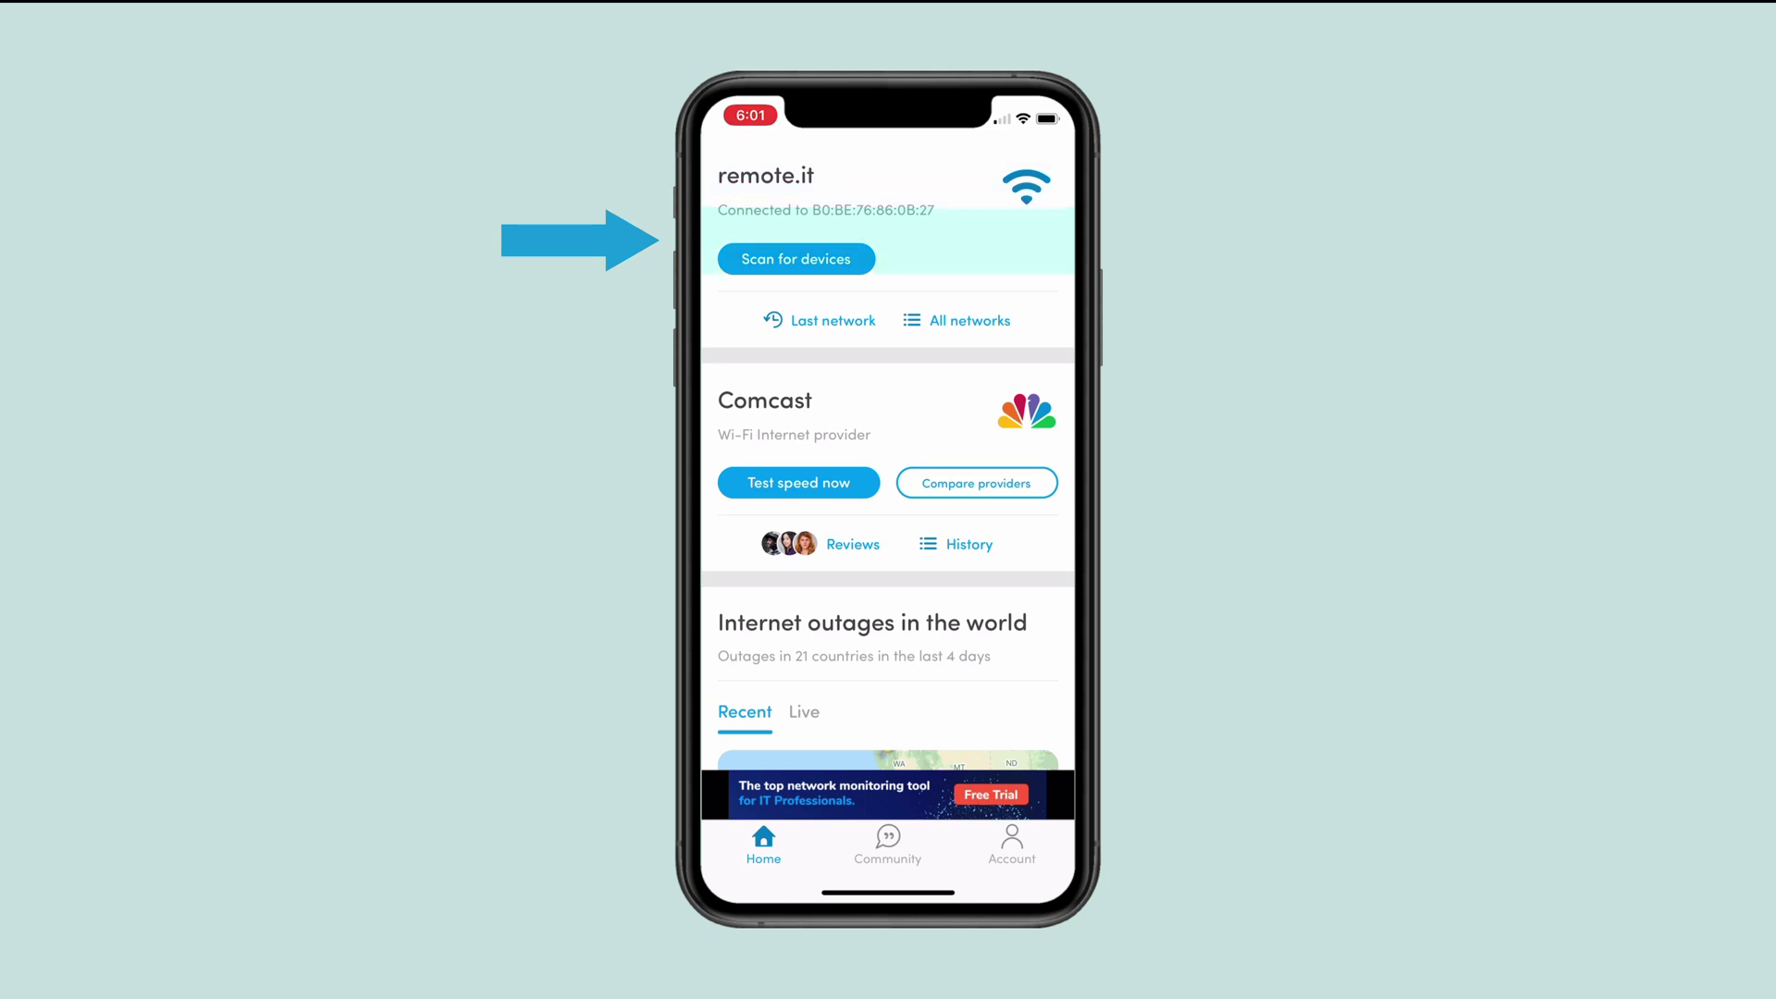
click(796, 259)
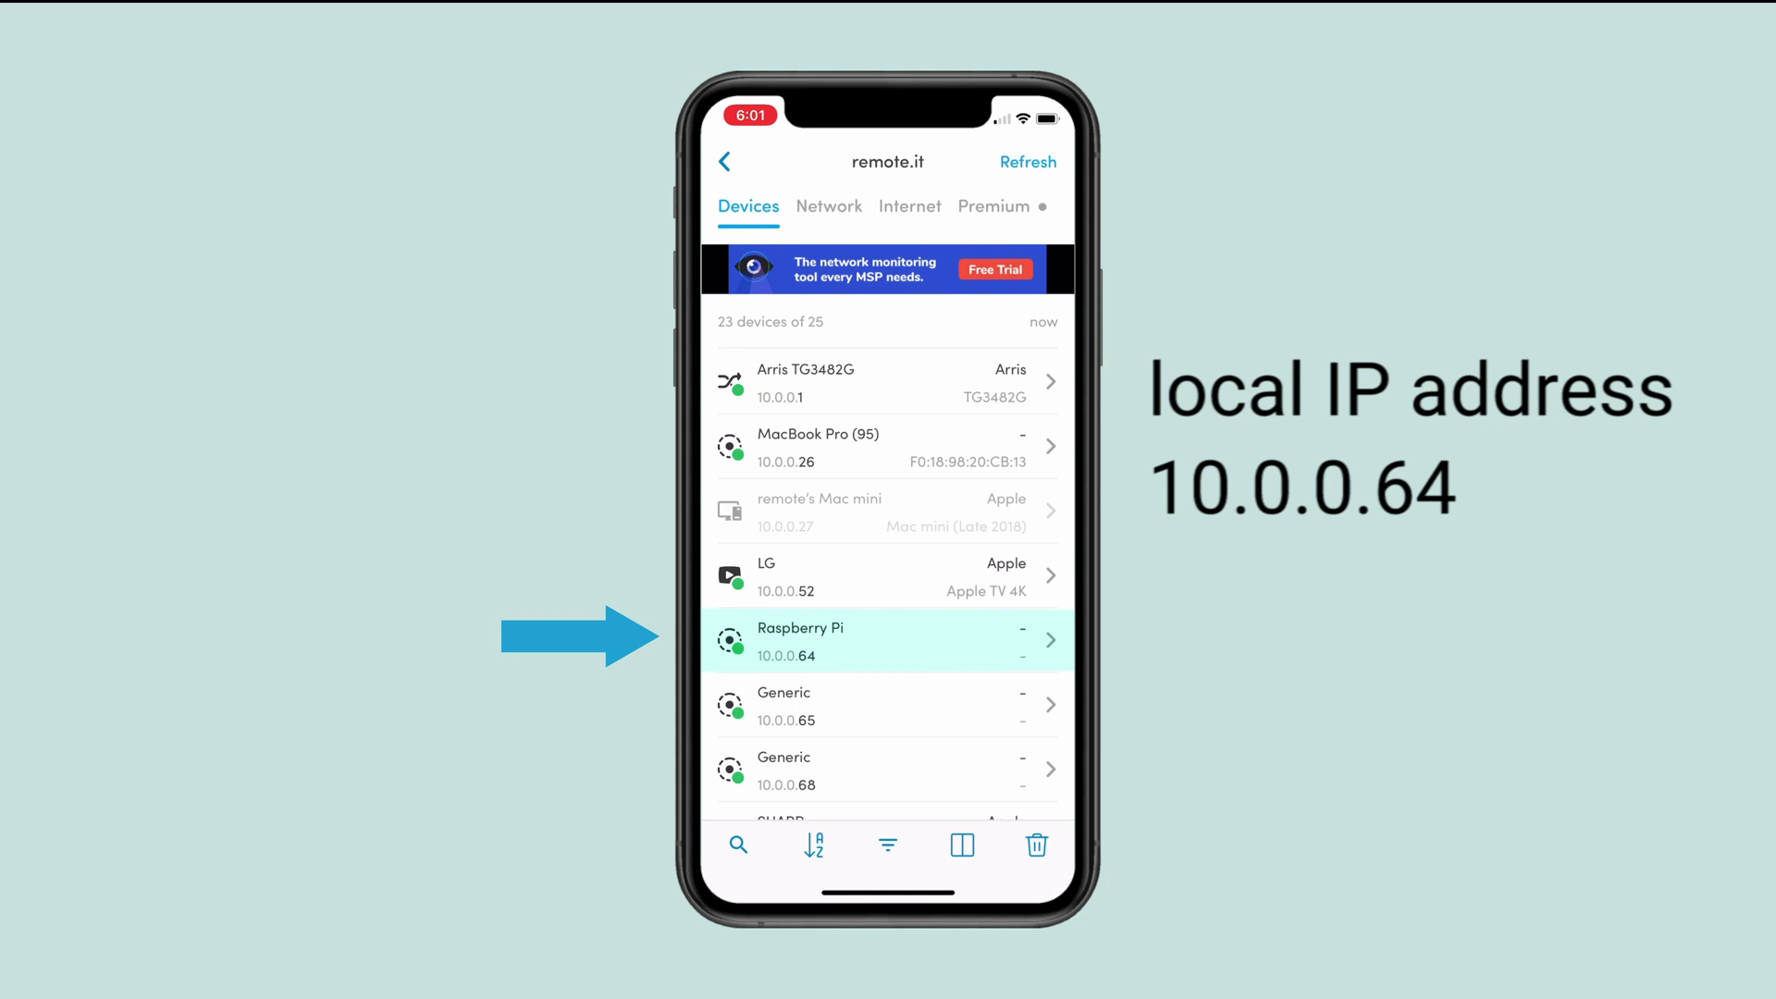
click(887, 640)
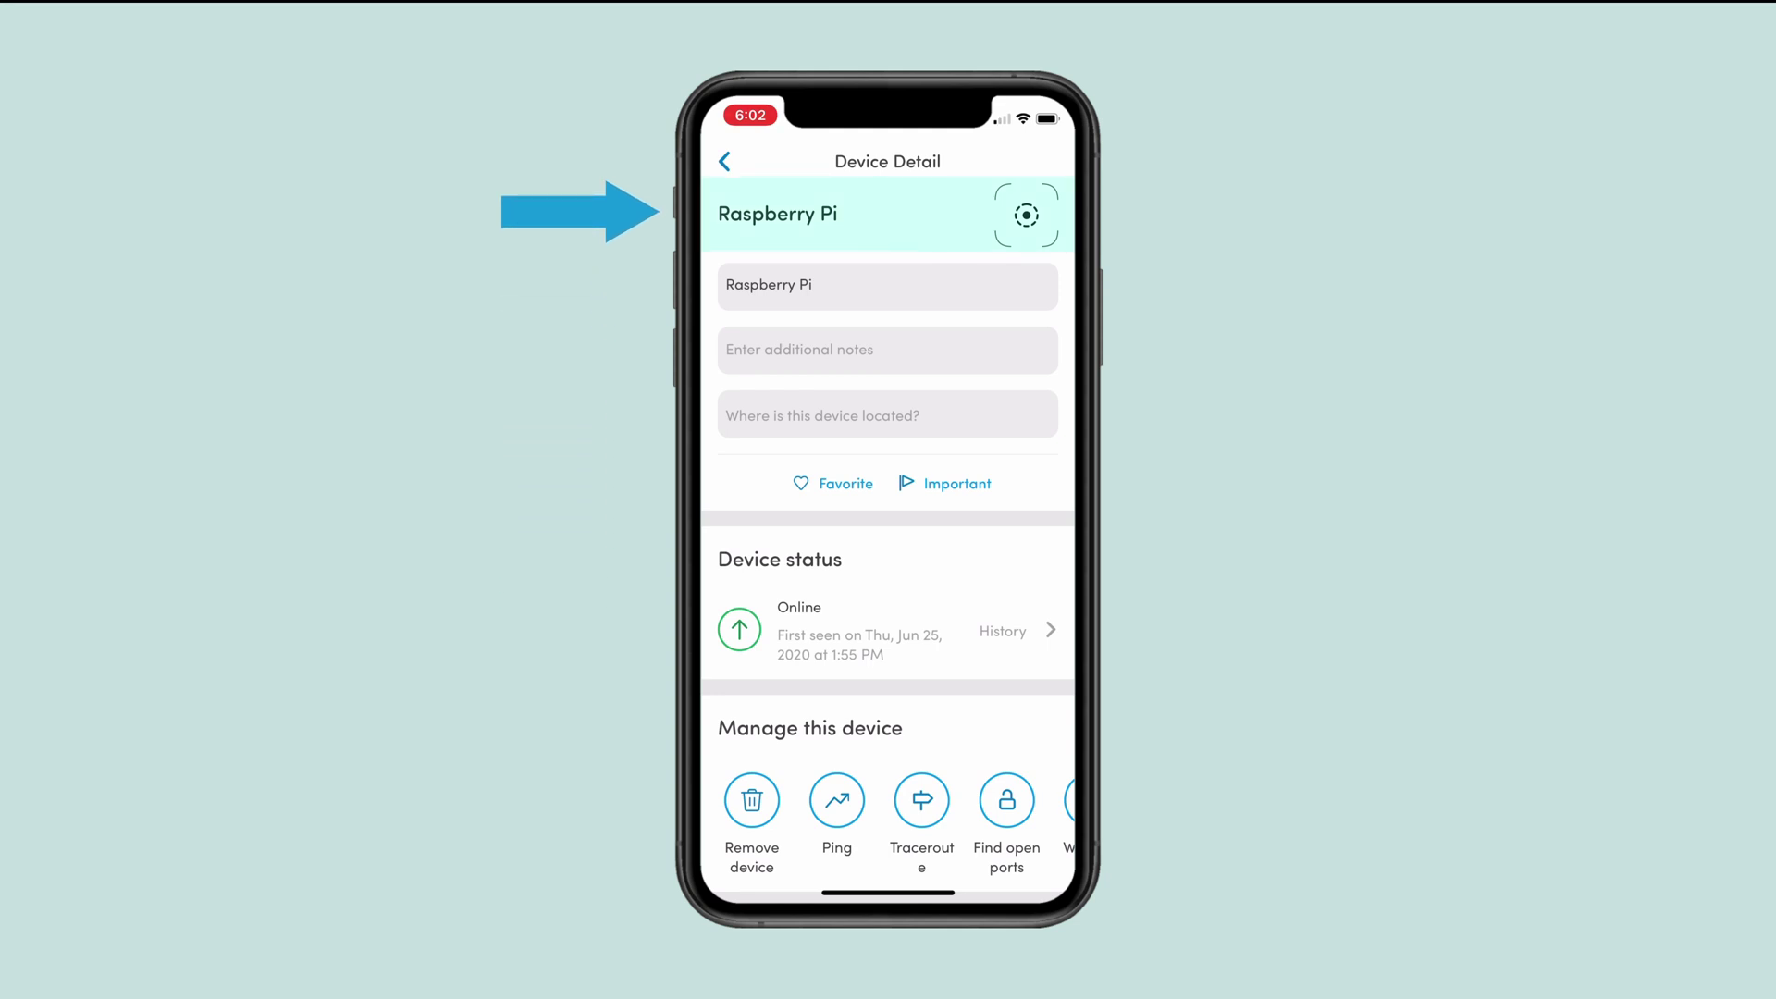
scroll(888, 555, down, 3)
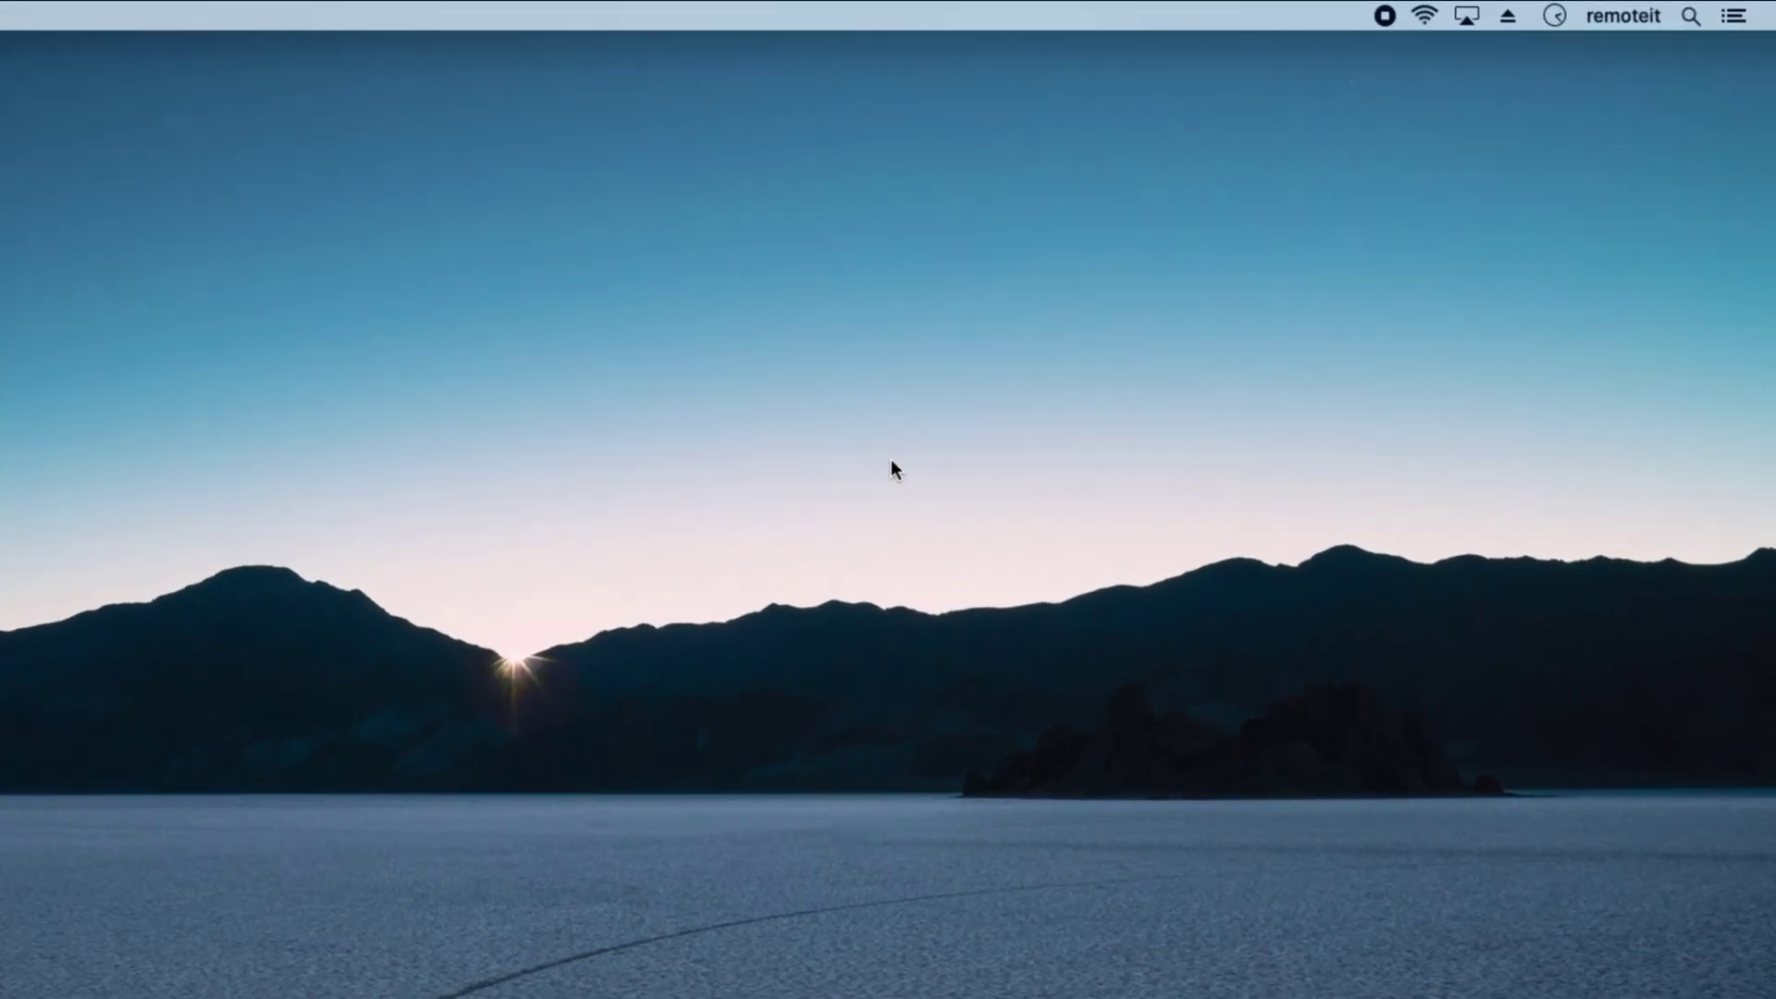
Check the Mac's Wi-Fi network, then SSH into 10.0.0.64 as user pi with its password
click(1430, 16)
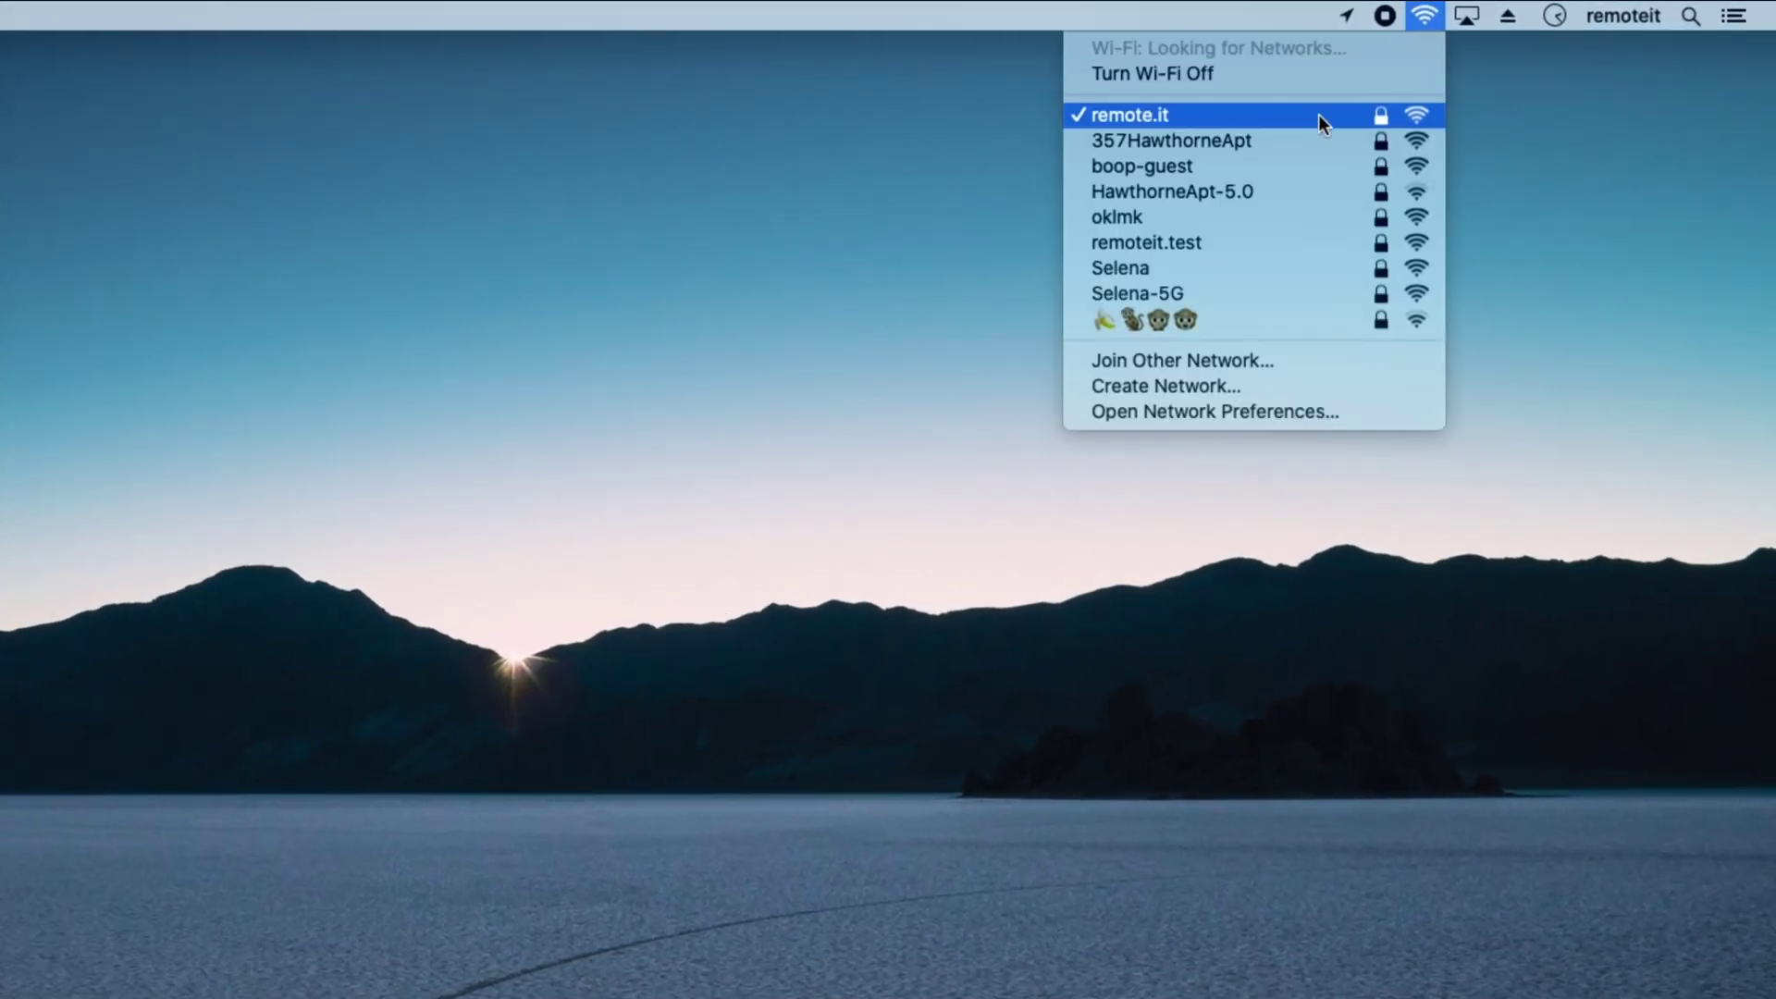
click(1505, 108)
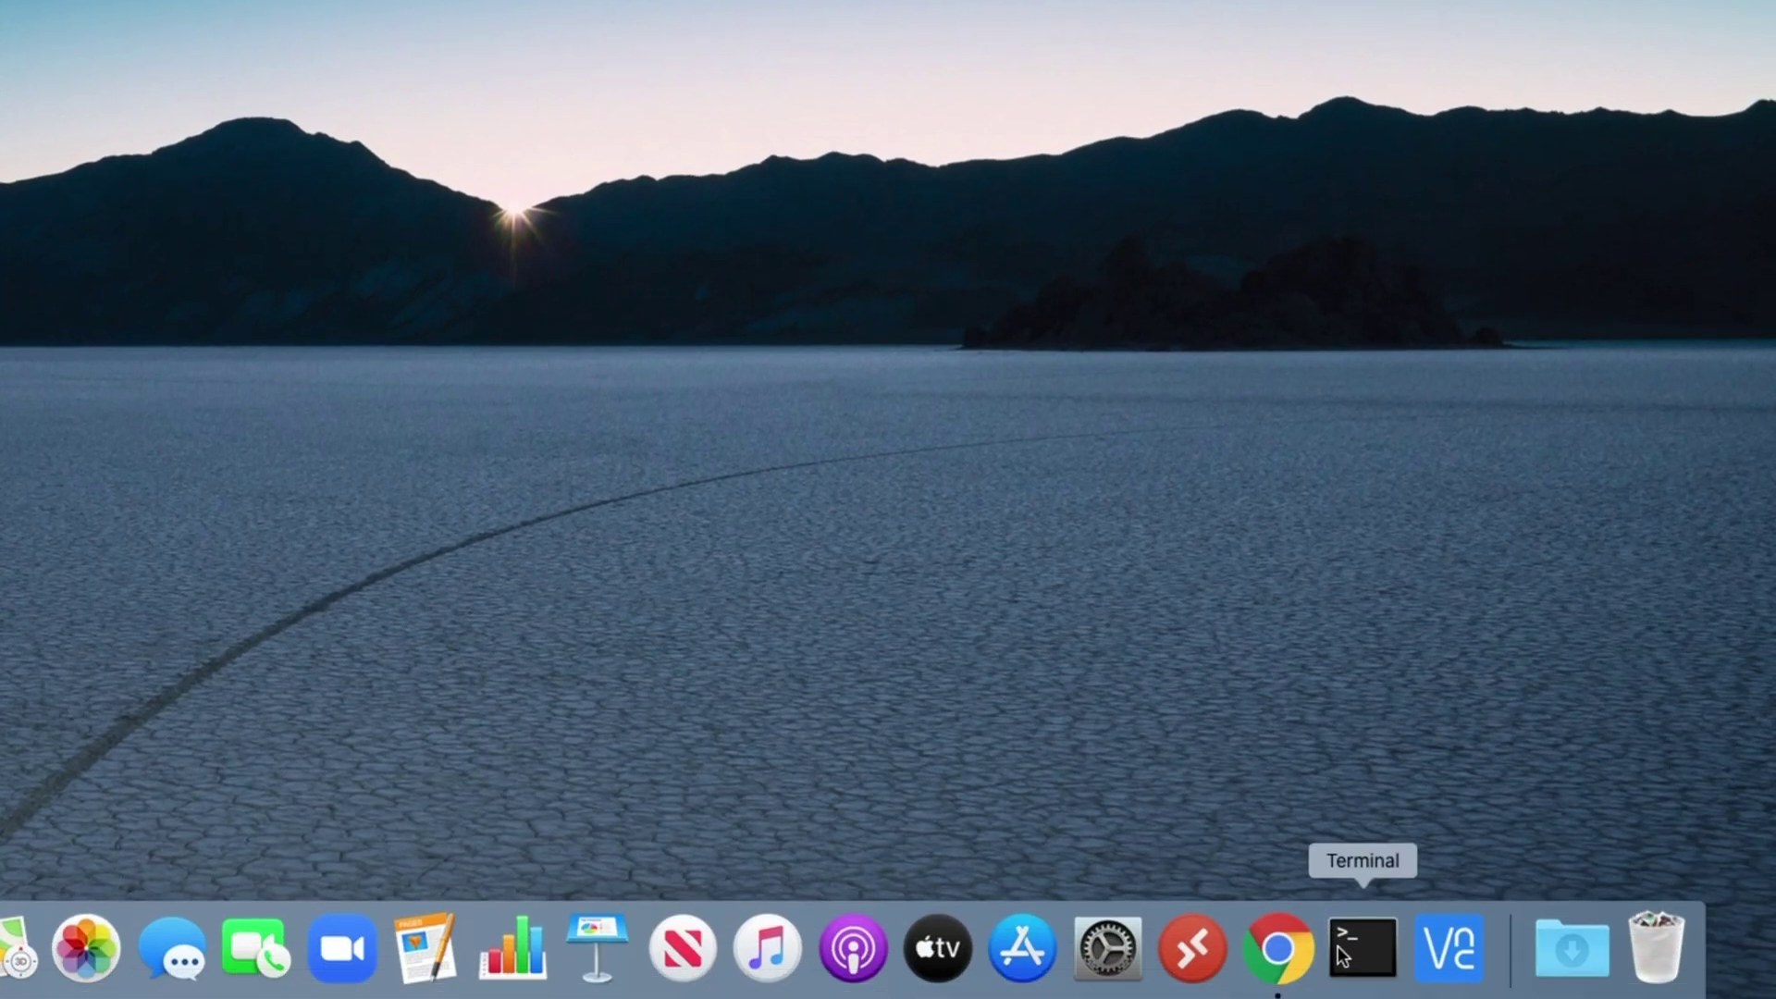
click(1352, 951)
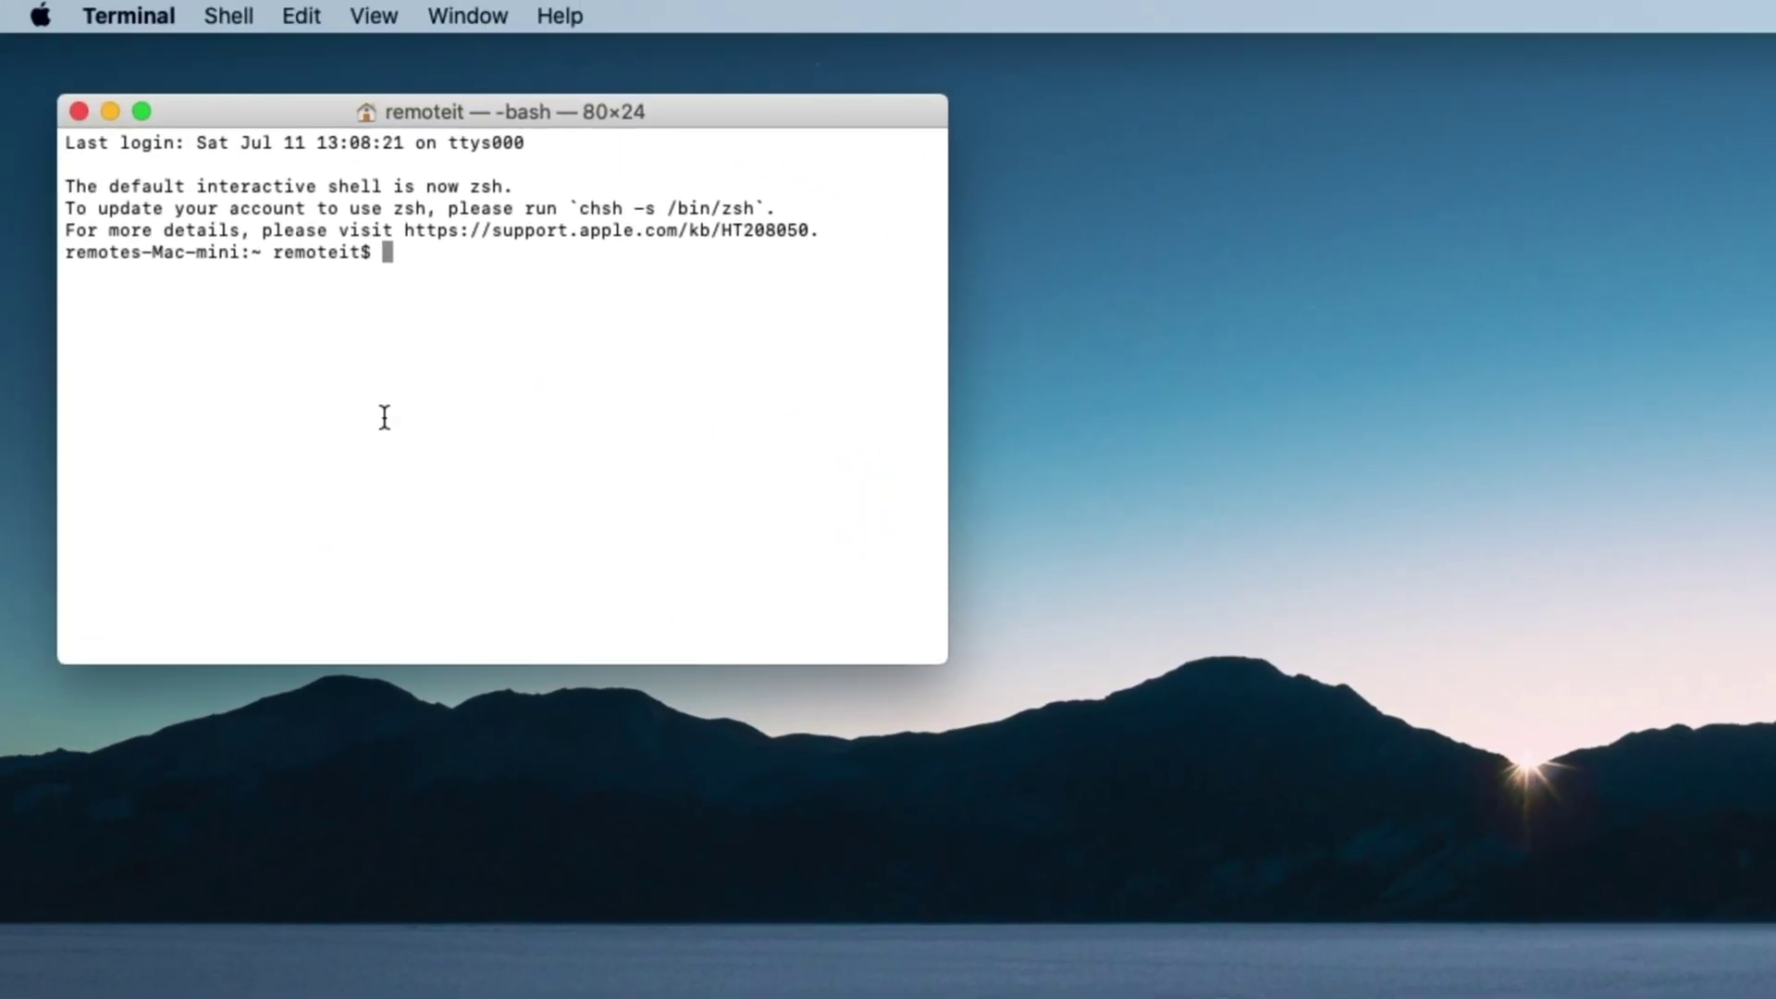
text(ssh -l pi 10.0.0.64)
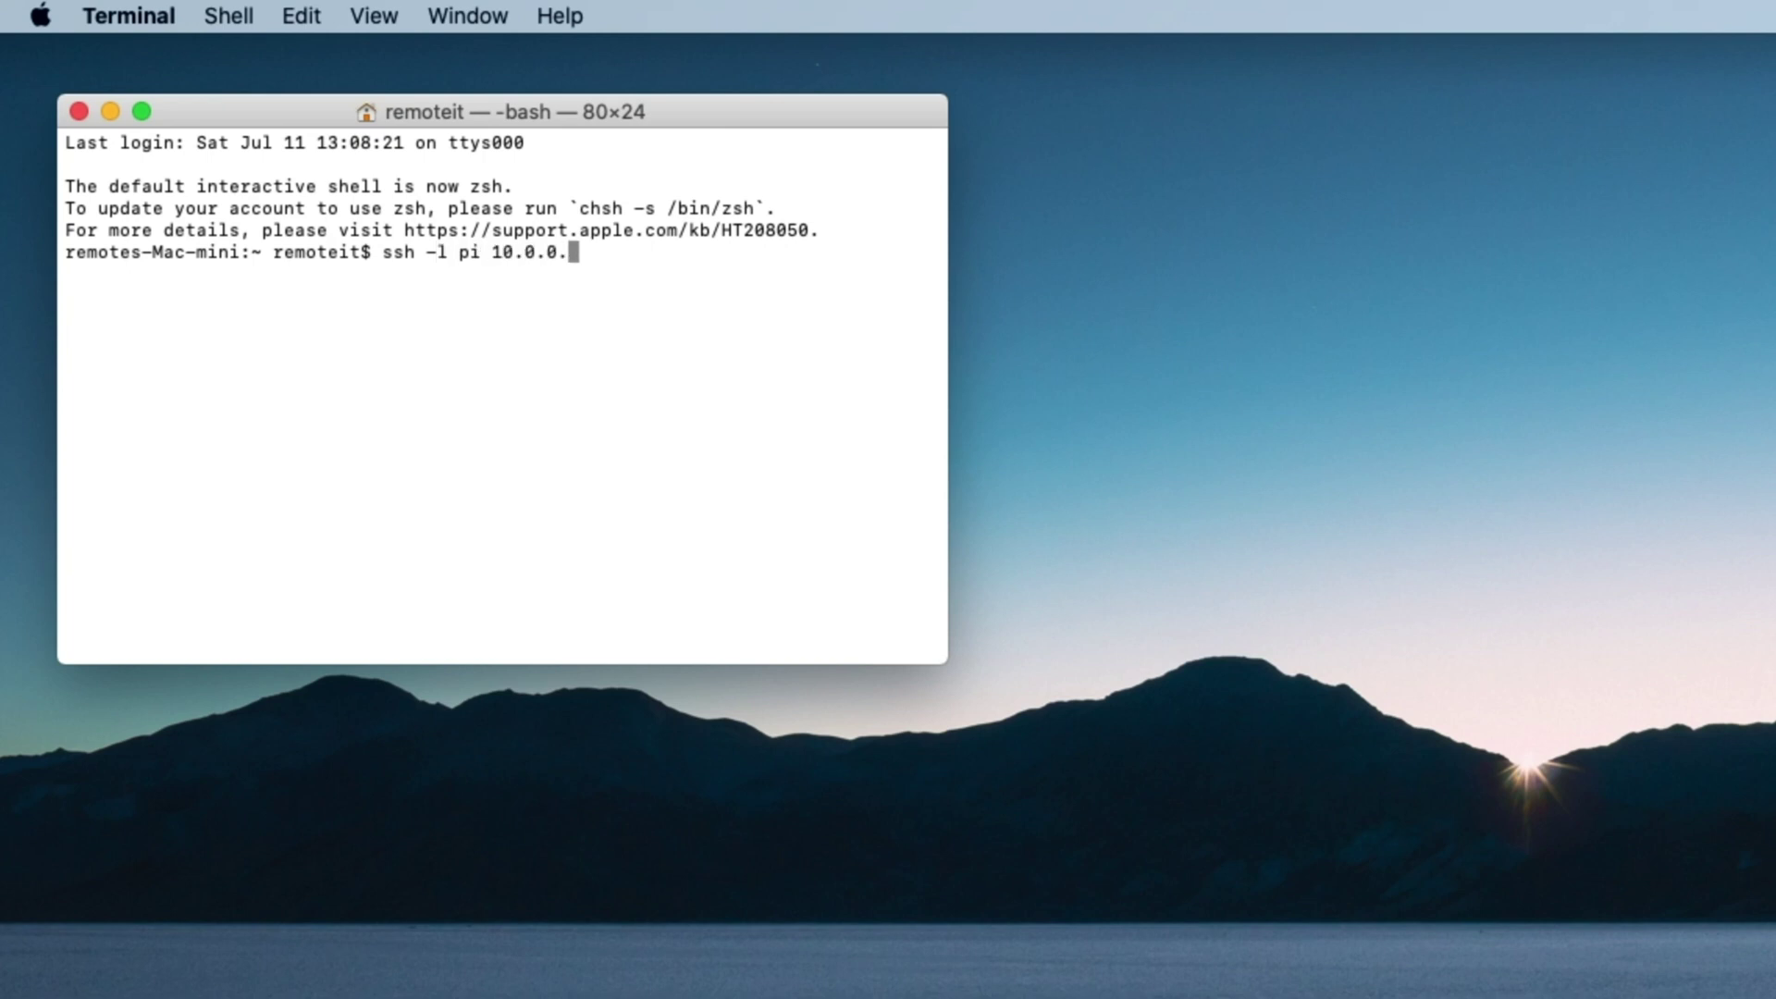
key(Return)
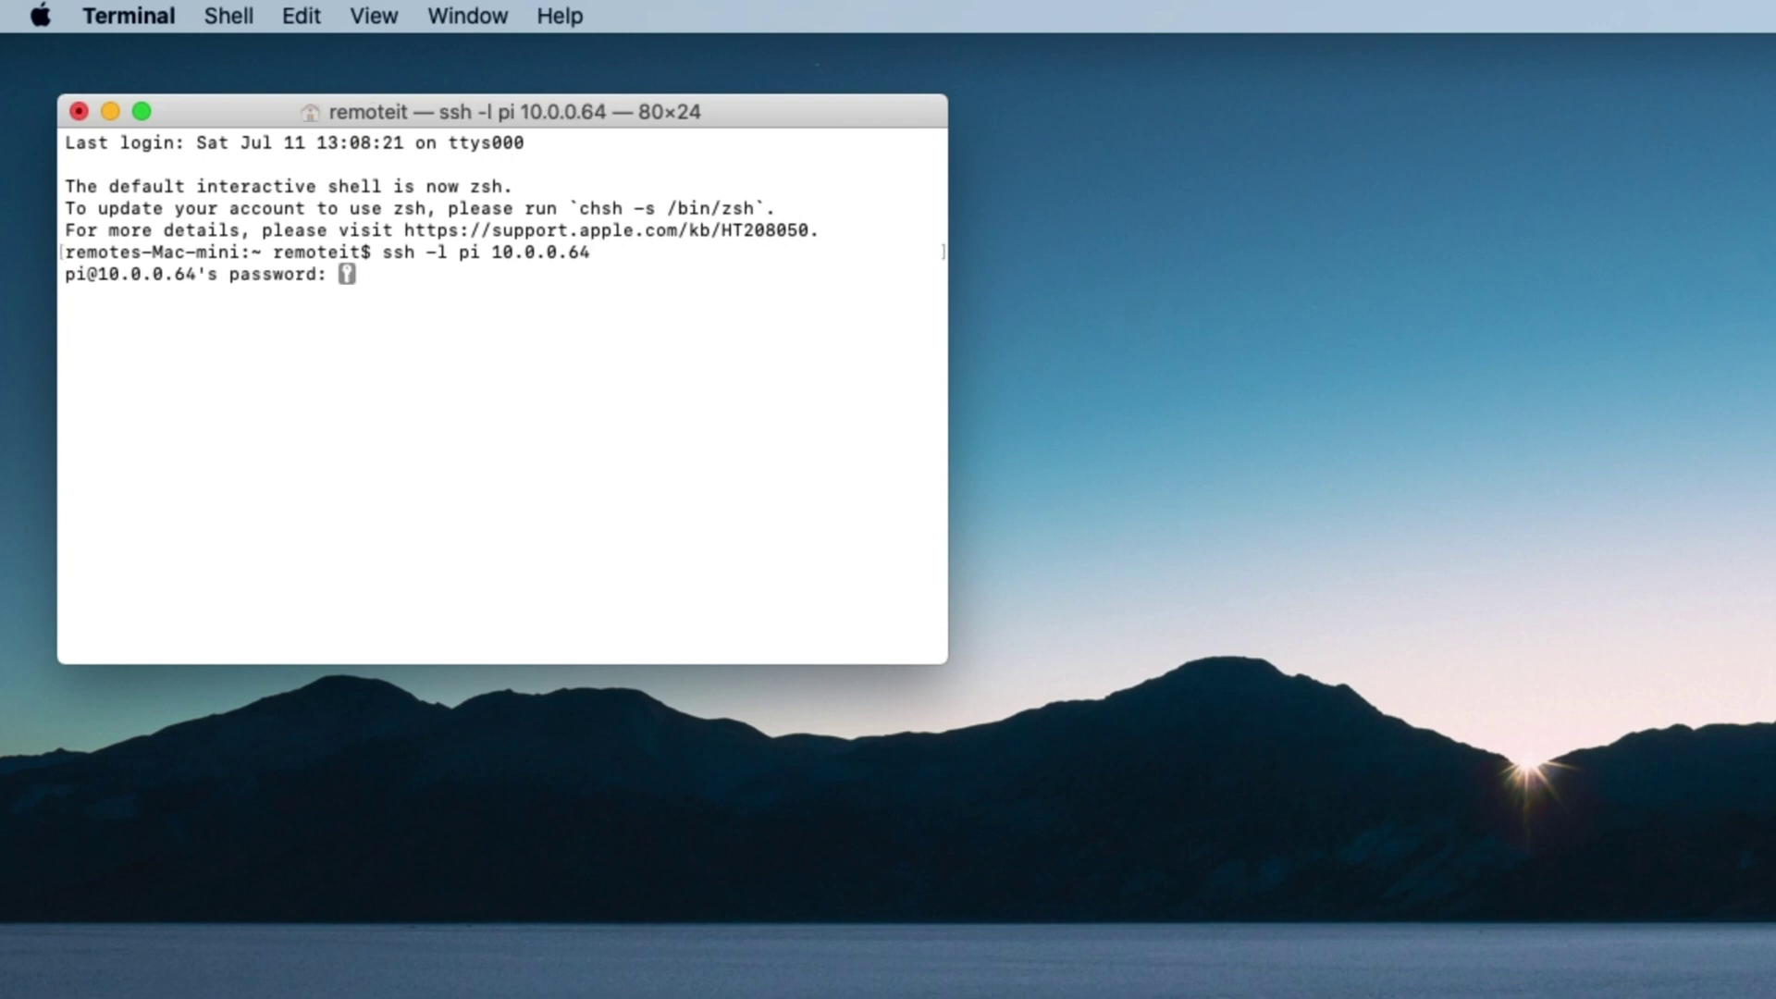
key(Return)
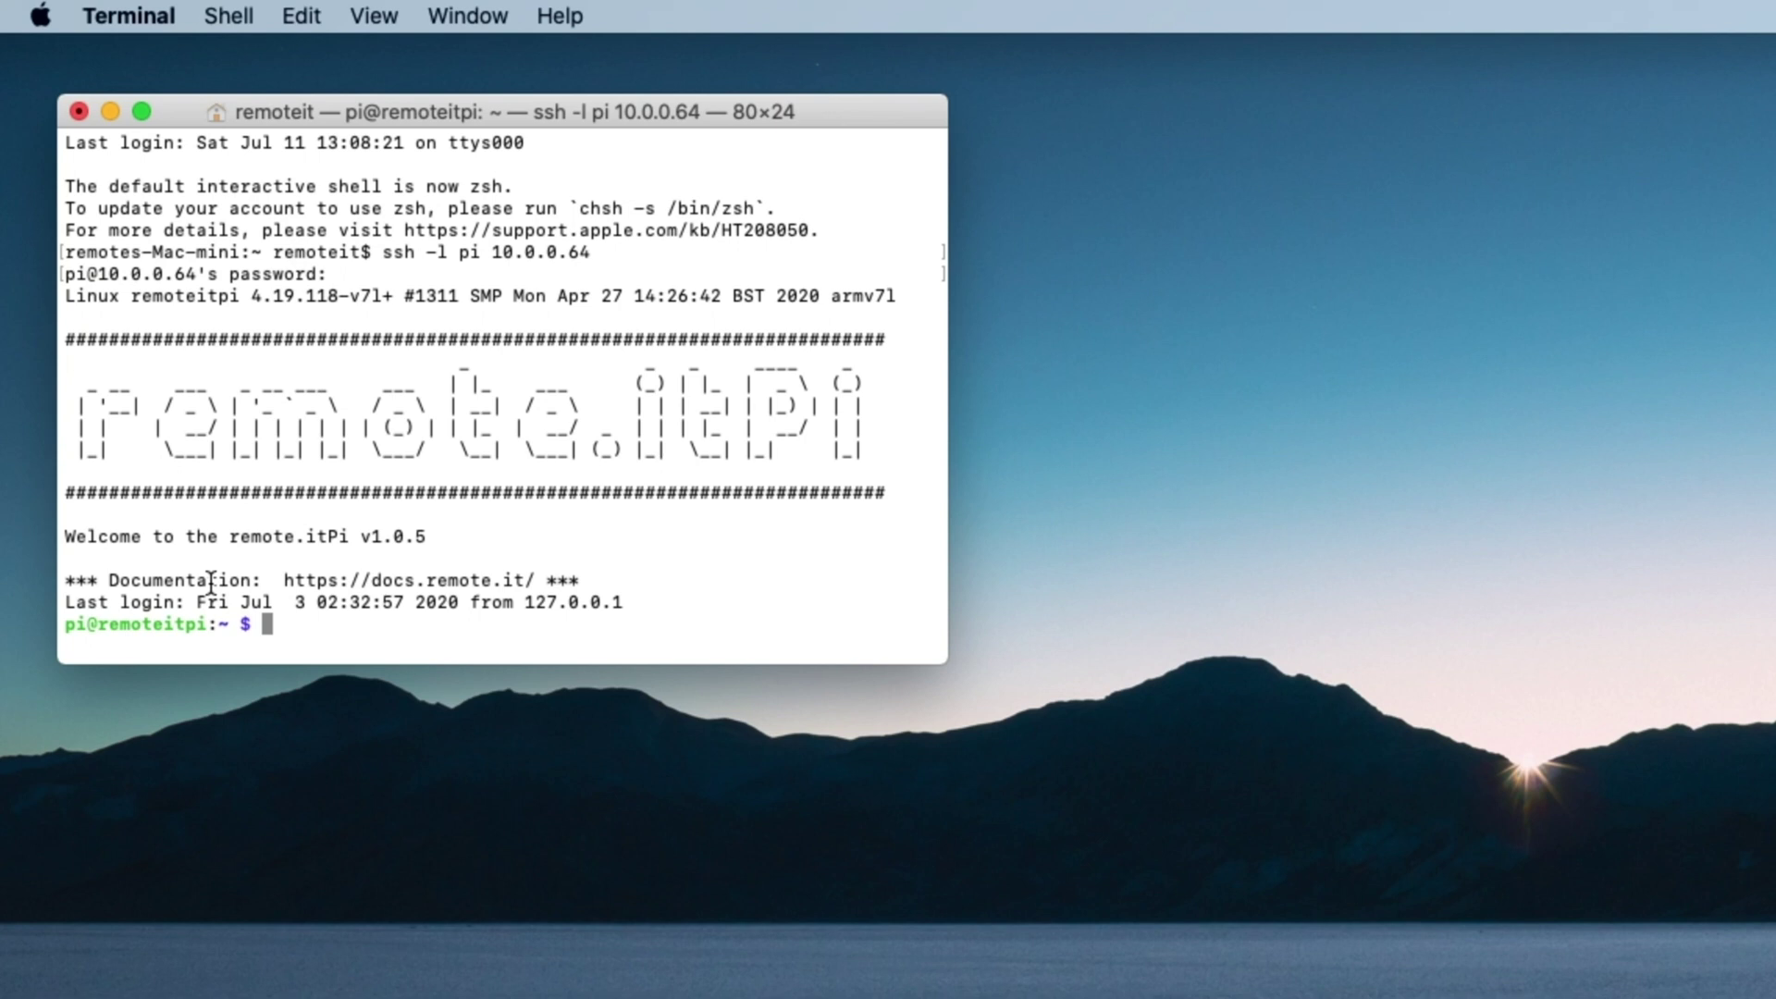
List the Pi's home folder with ls, exit the SSH session and close Terminal
text(ls)
key(Return)
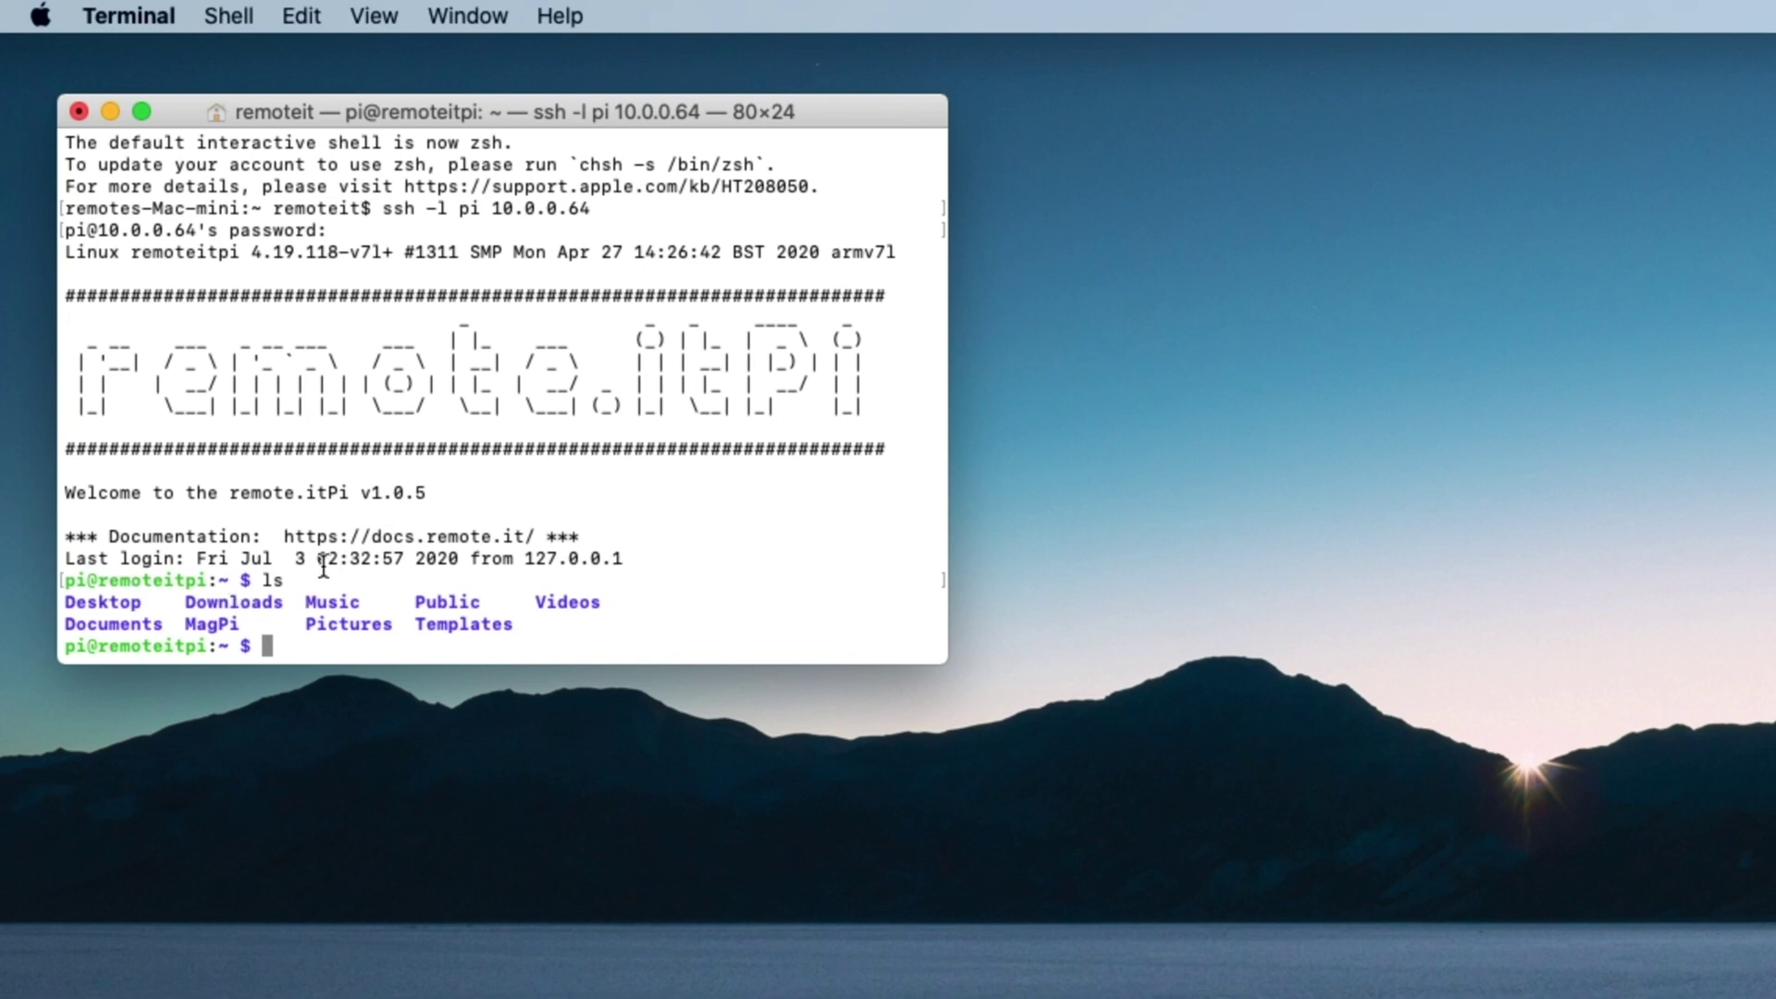
text(exit)
key(Return)
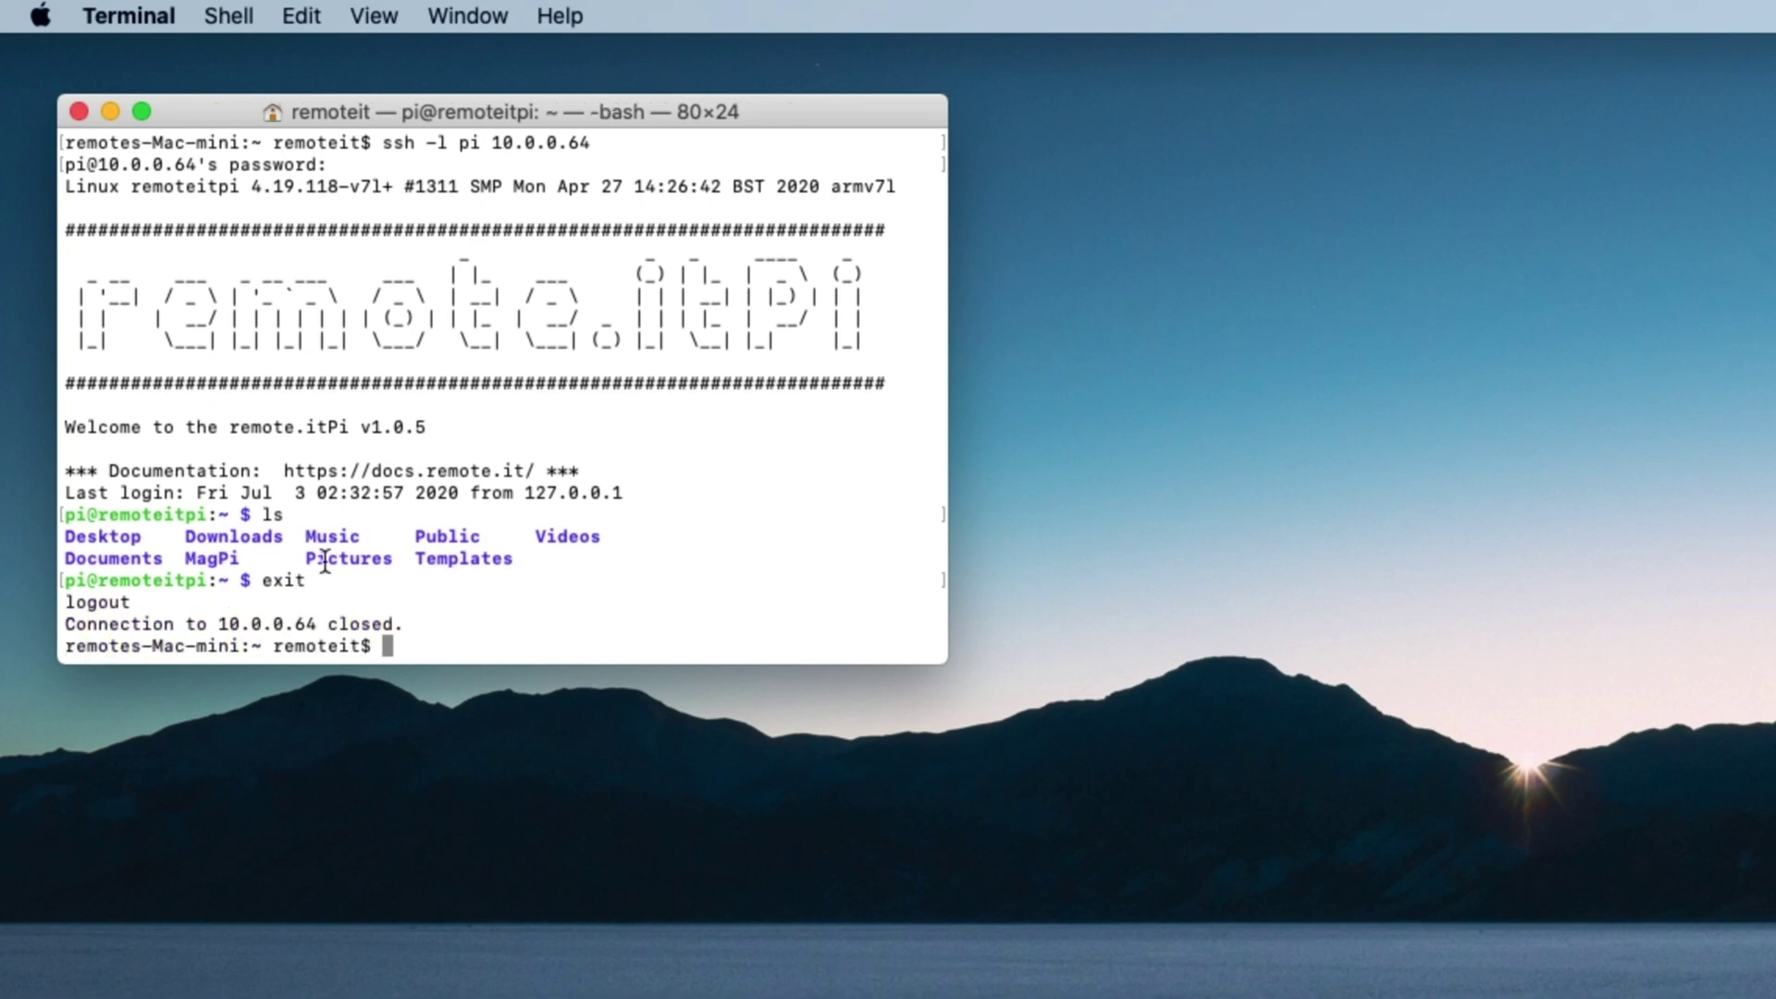
click(81, 111)
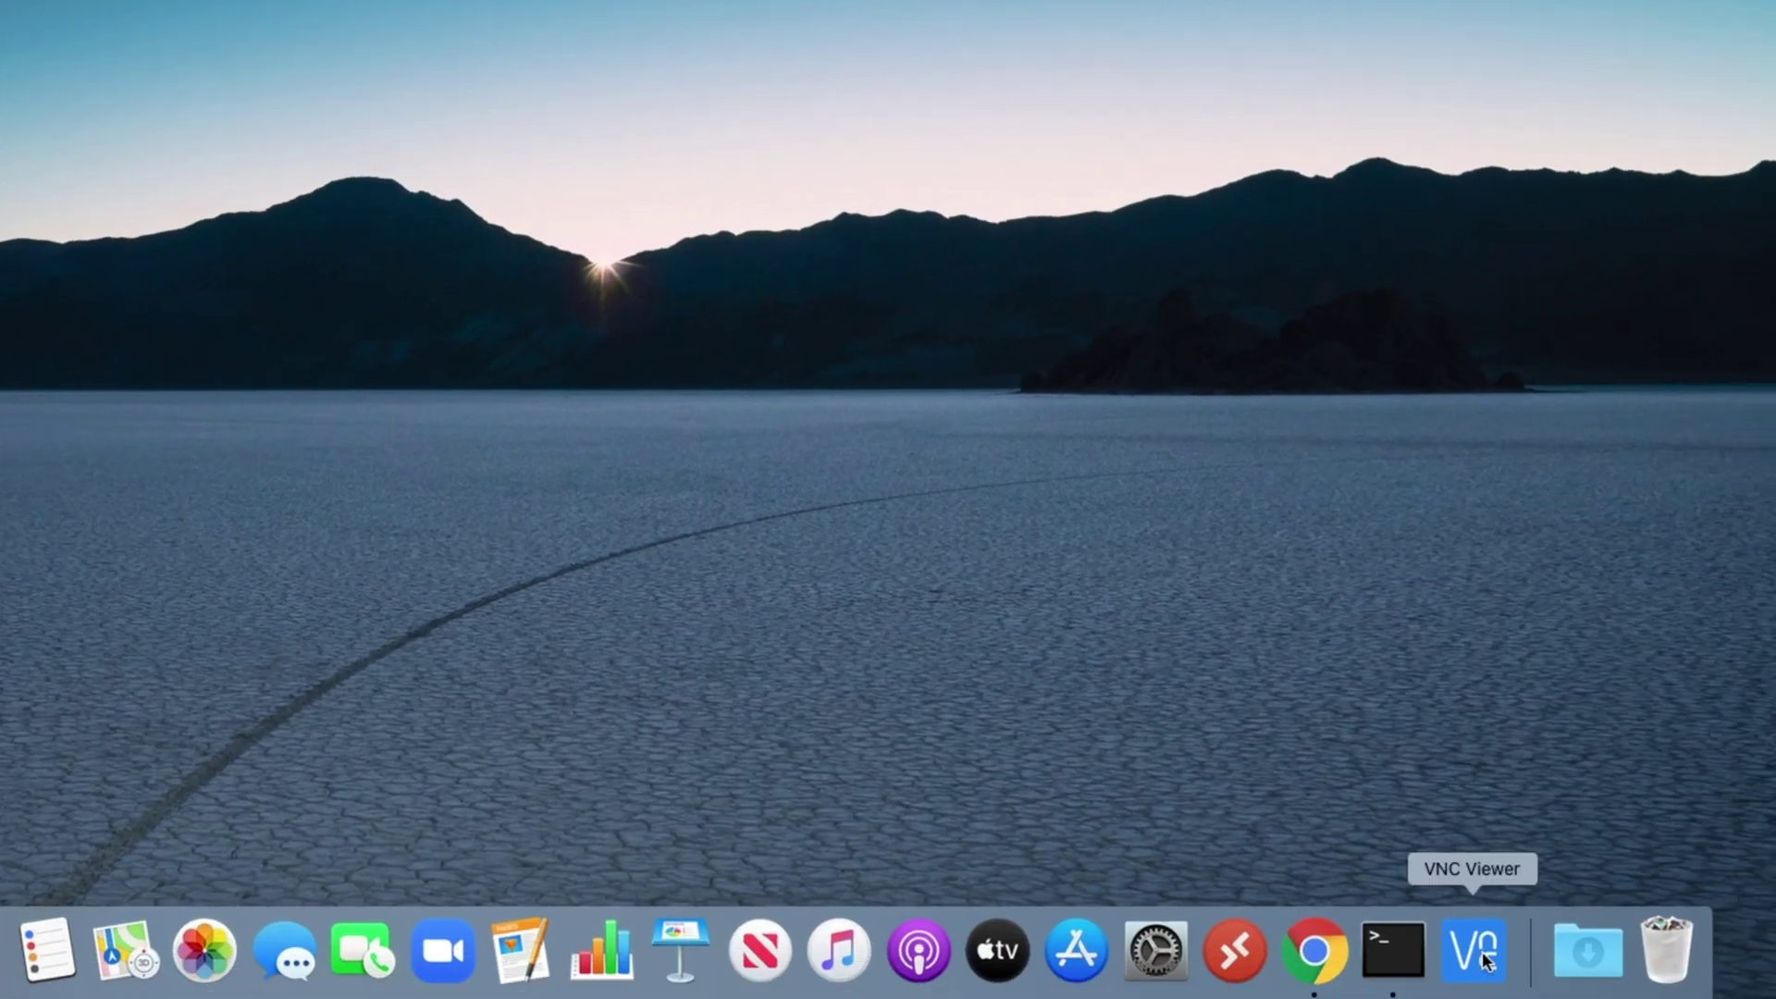
Connect VNC Viewer to 10.0.0.64, signing in as pi with the account password
click(1485, 953)
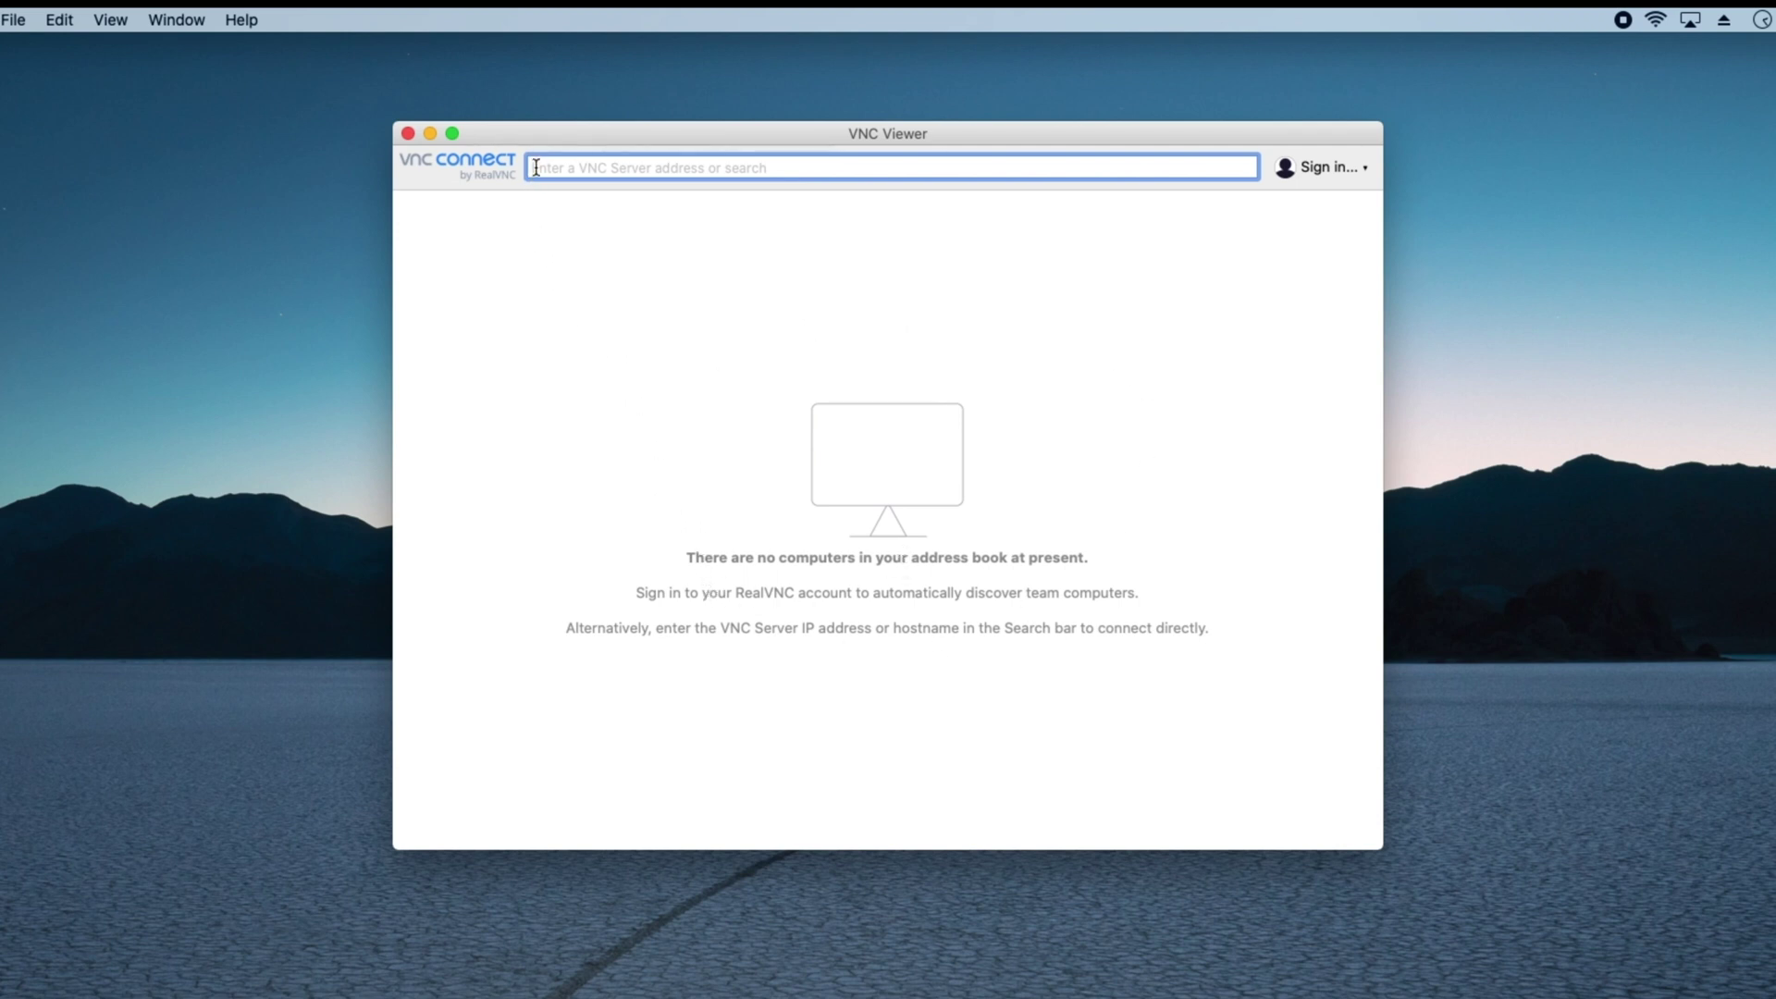
text(10.0.0)
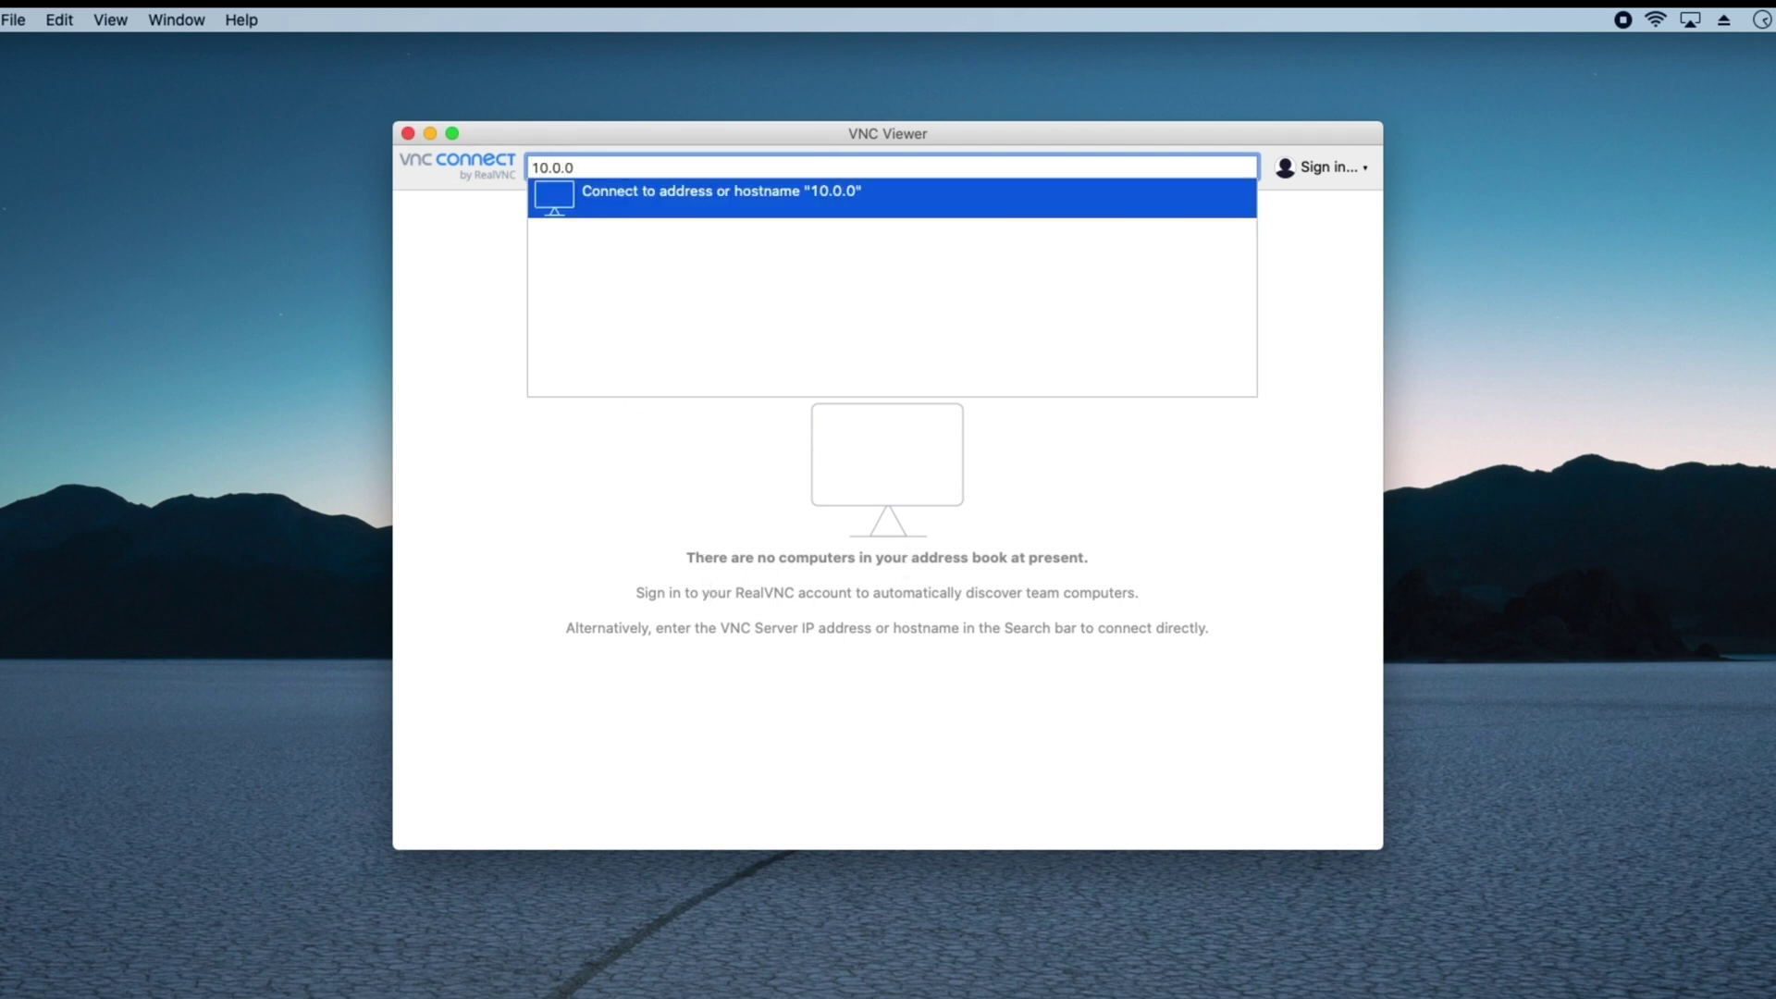
text(.64)
key(Return)
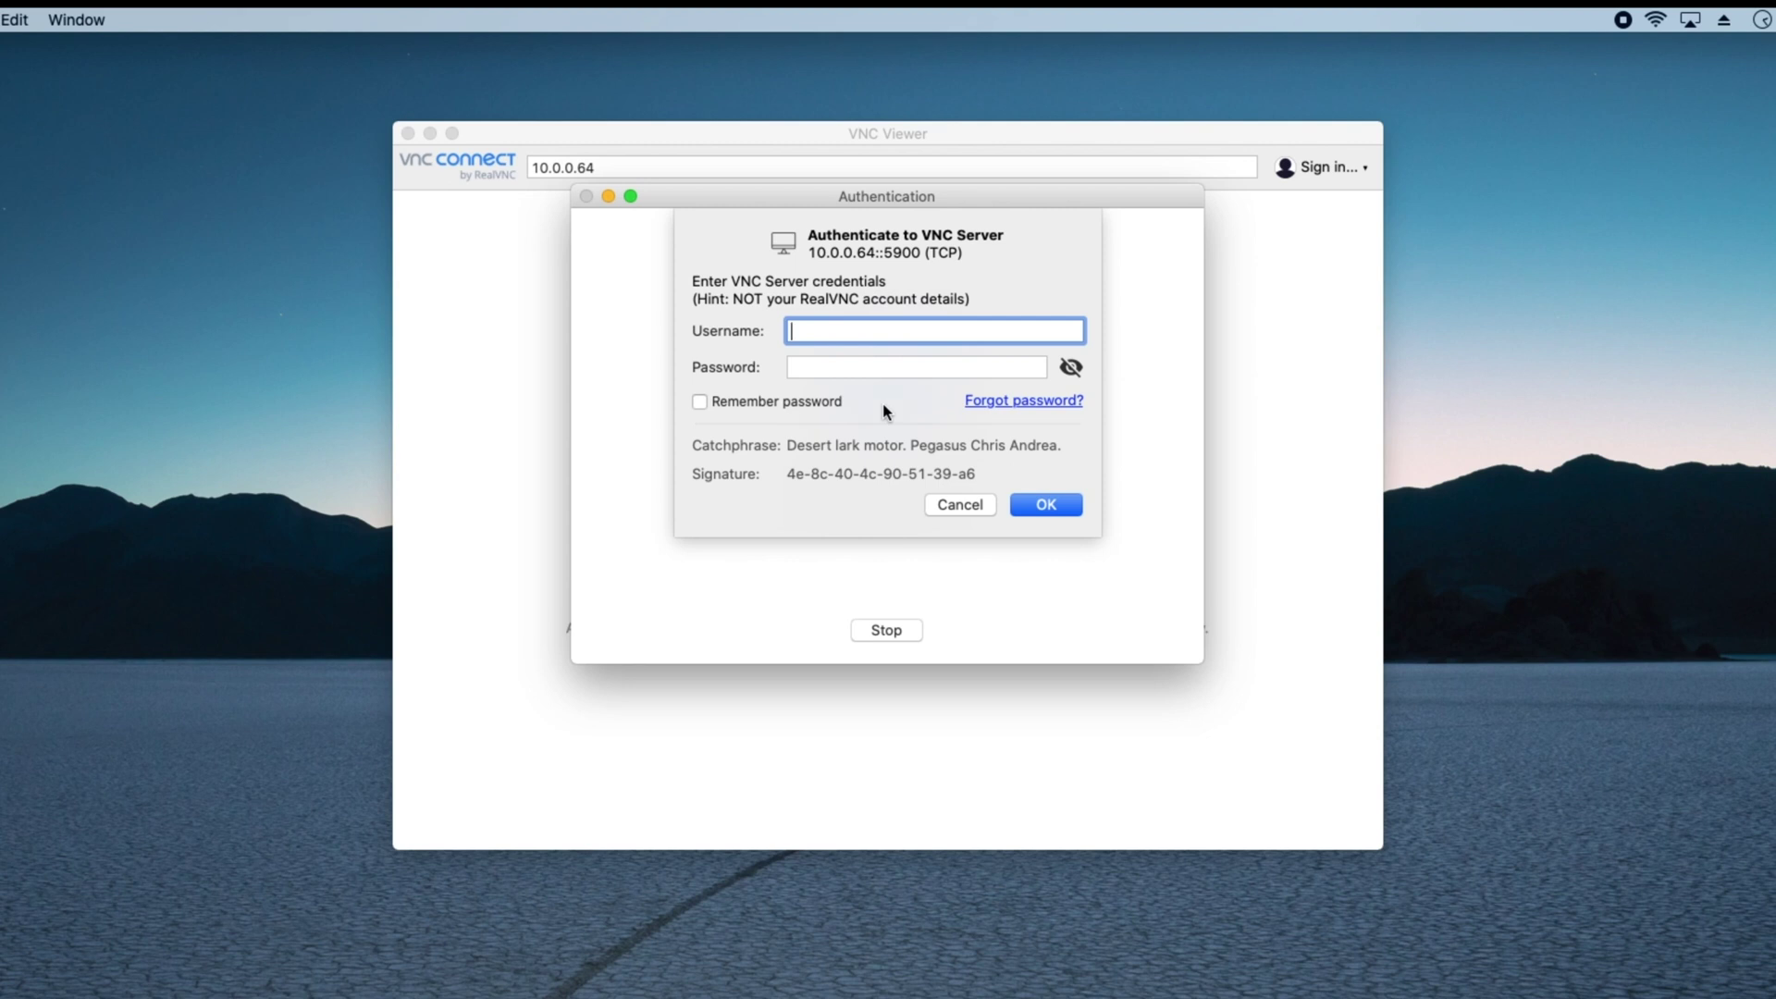
text(pi)
key(Tab)
text(•••••••••••)
key(Return)
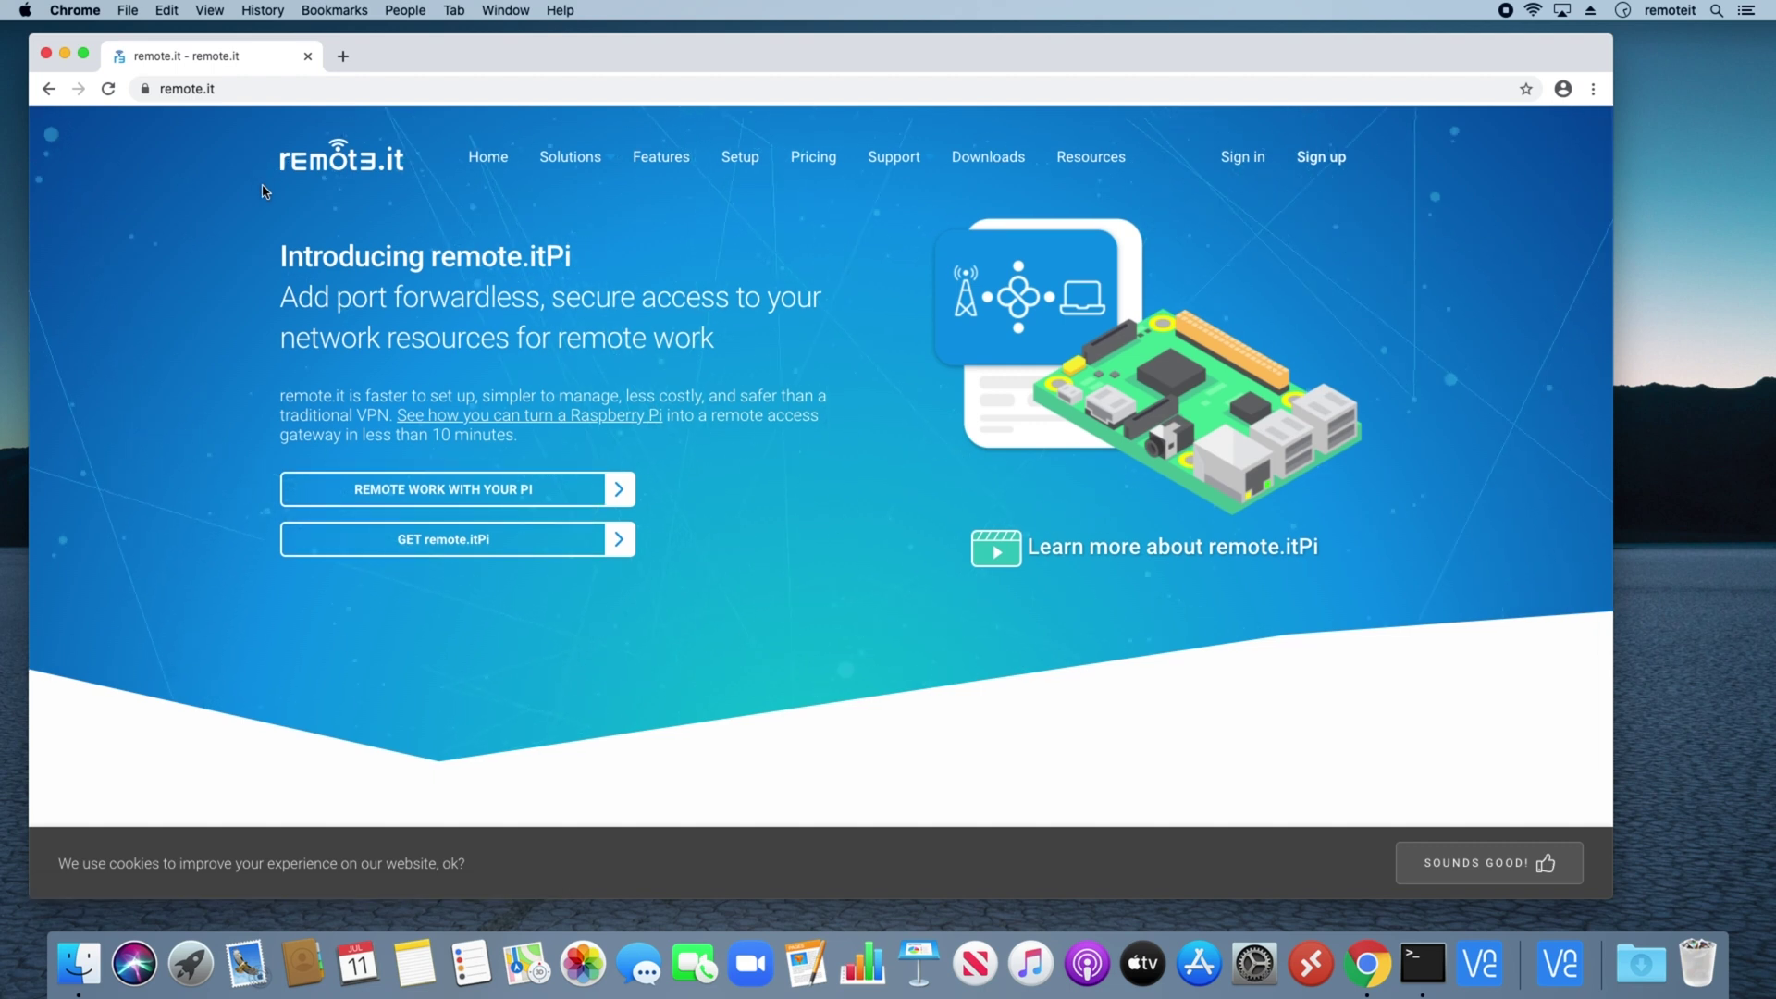
From remote.it Downloads, open the Raspberry Pi SSH cloaking script (cloak-ssh.sh) on GitHub
click(980, 159)
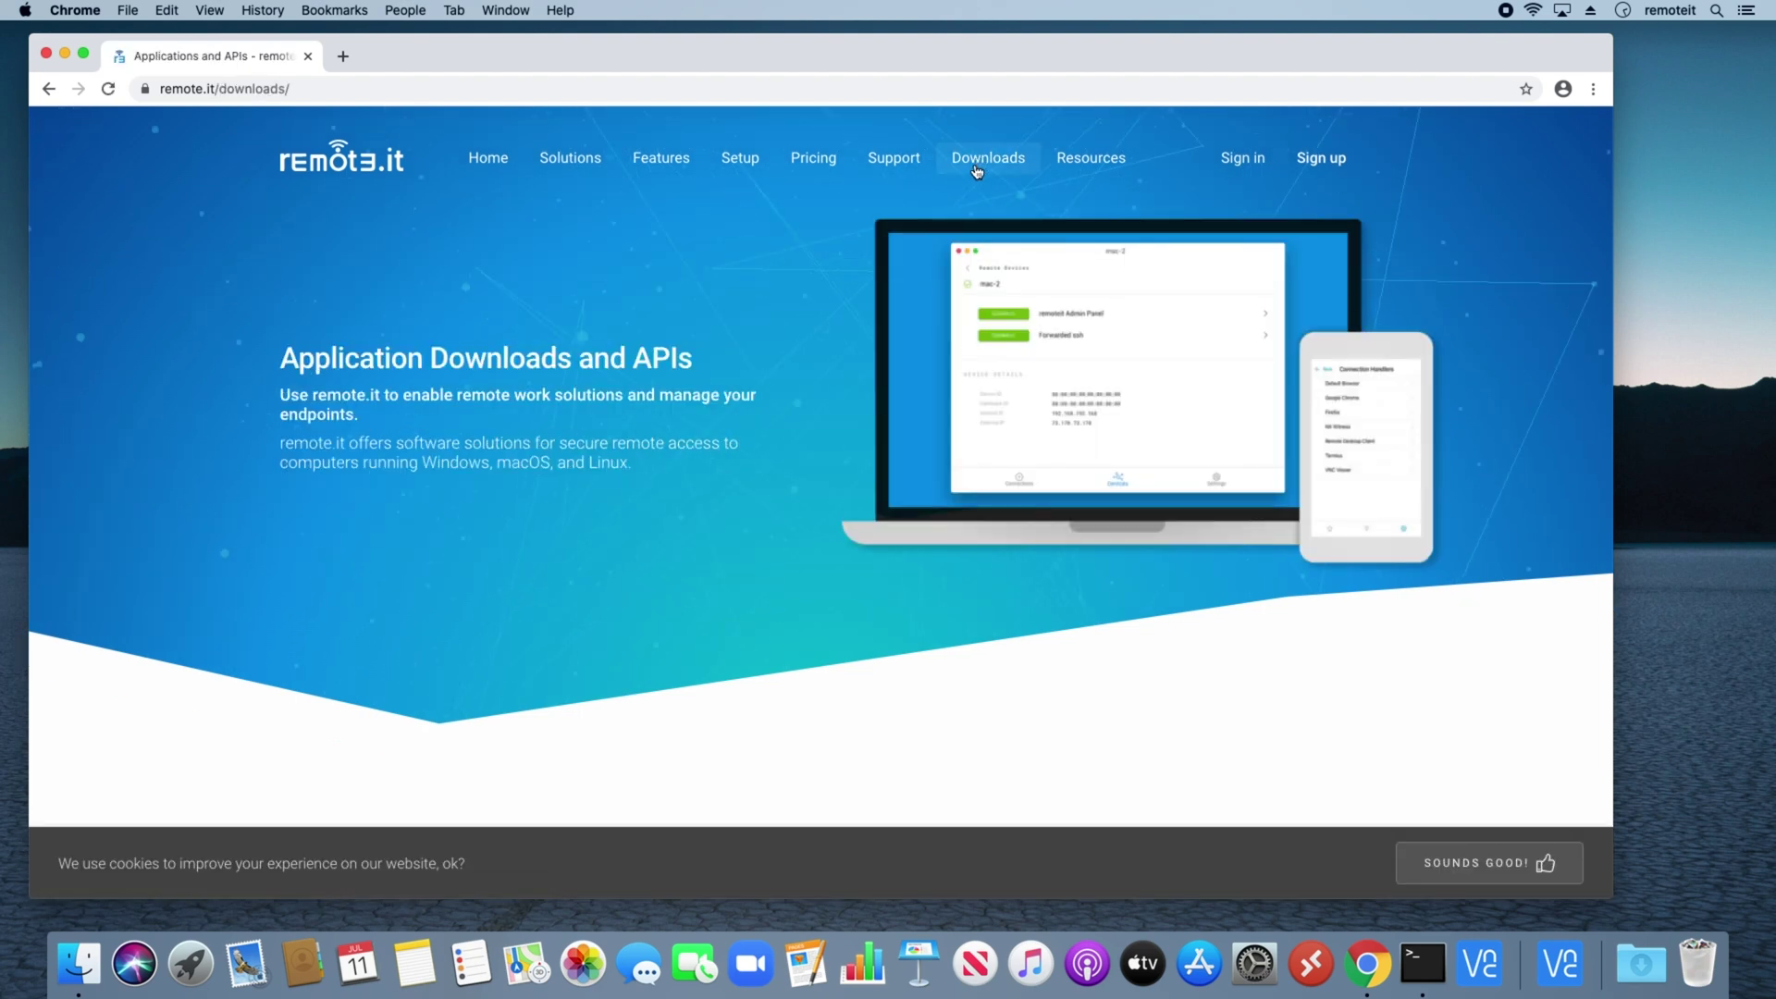
scroll(622, 441, down, 7)
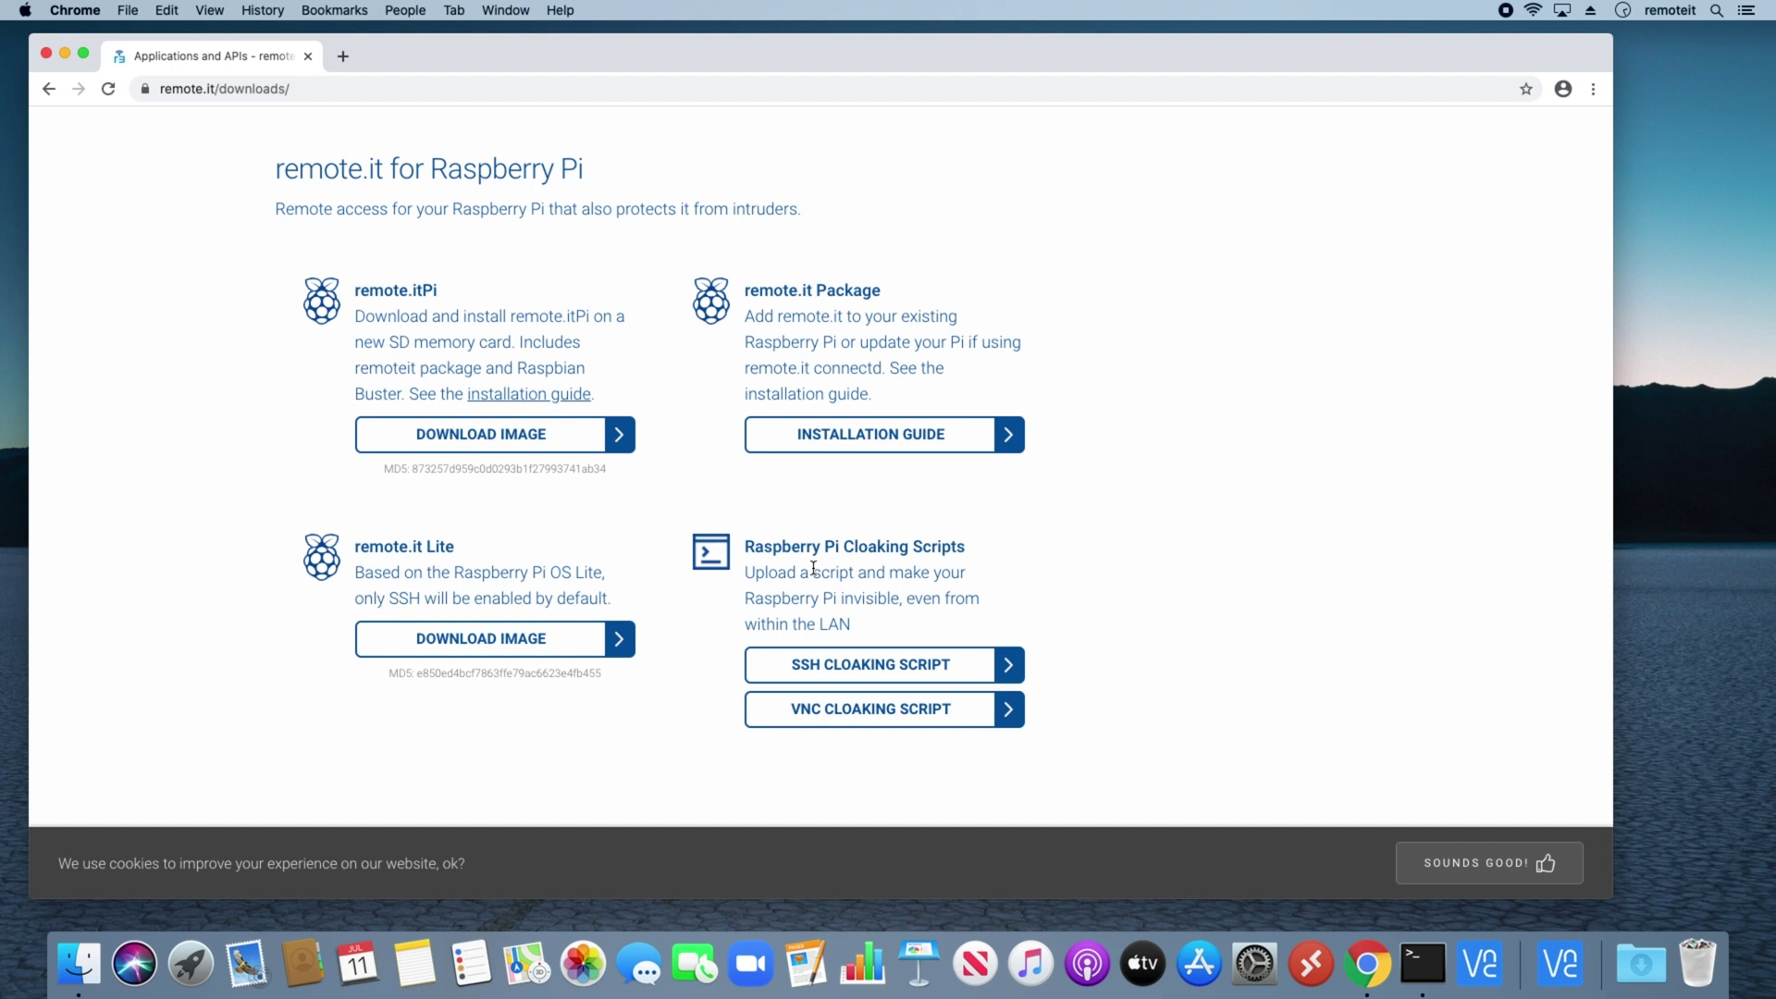
scroll(818, 601, up, 1)
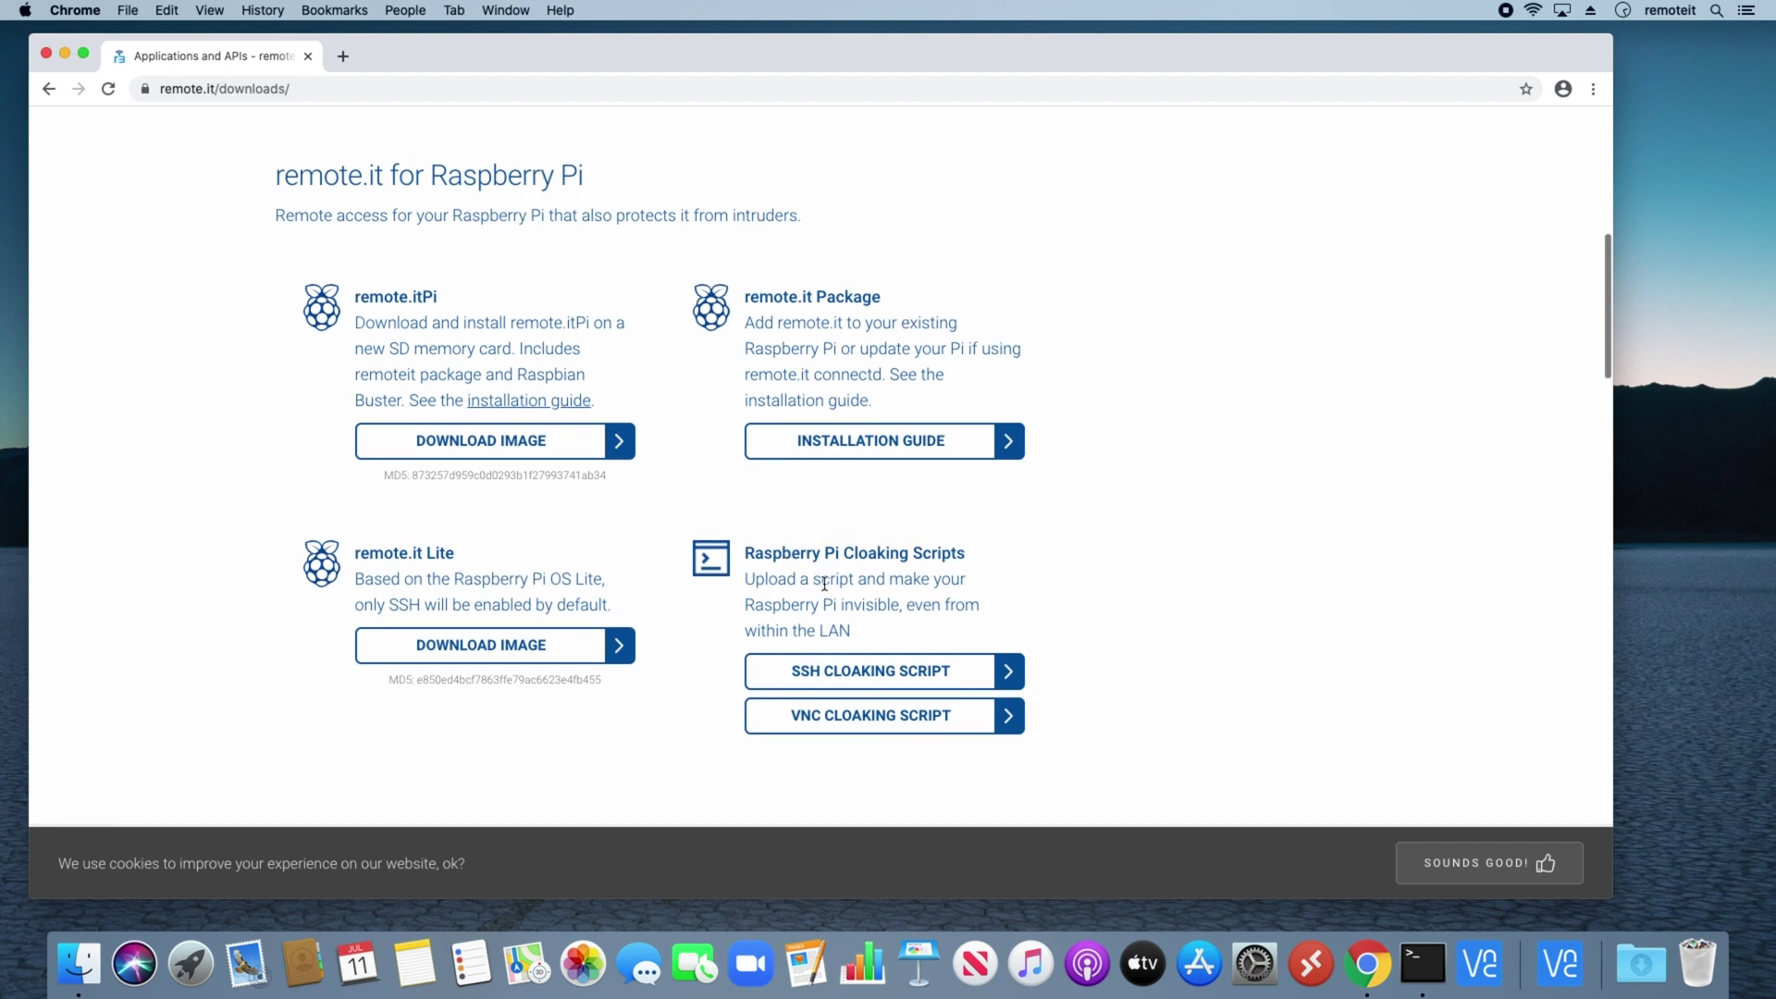
click(848, 678)
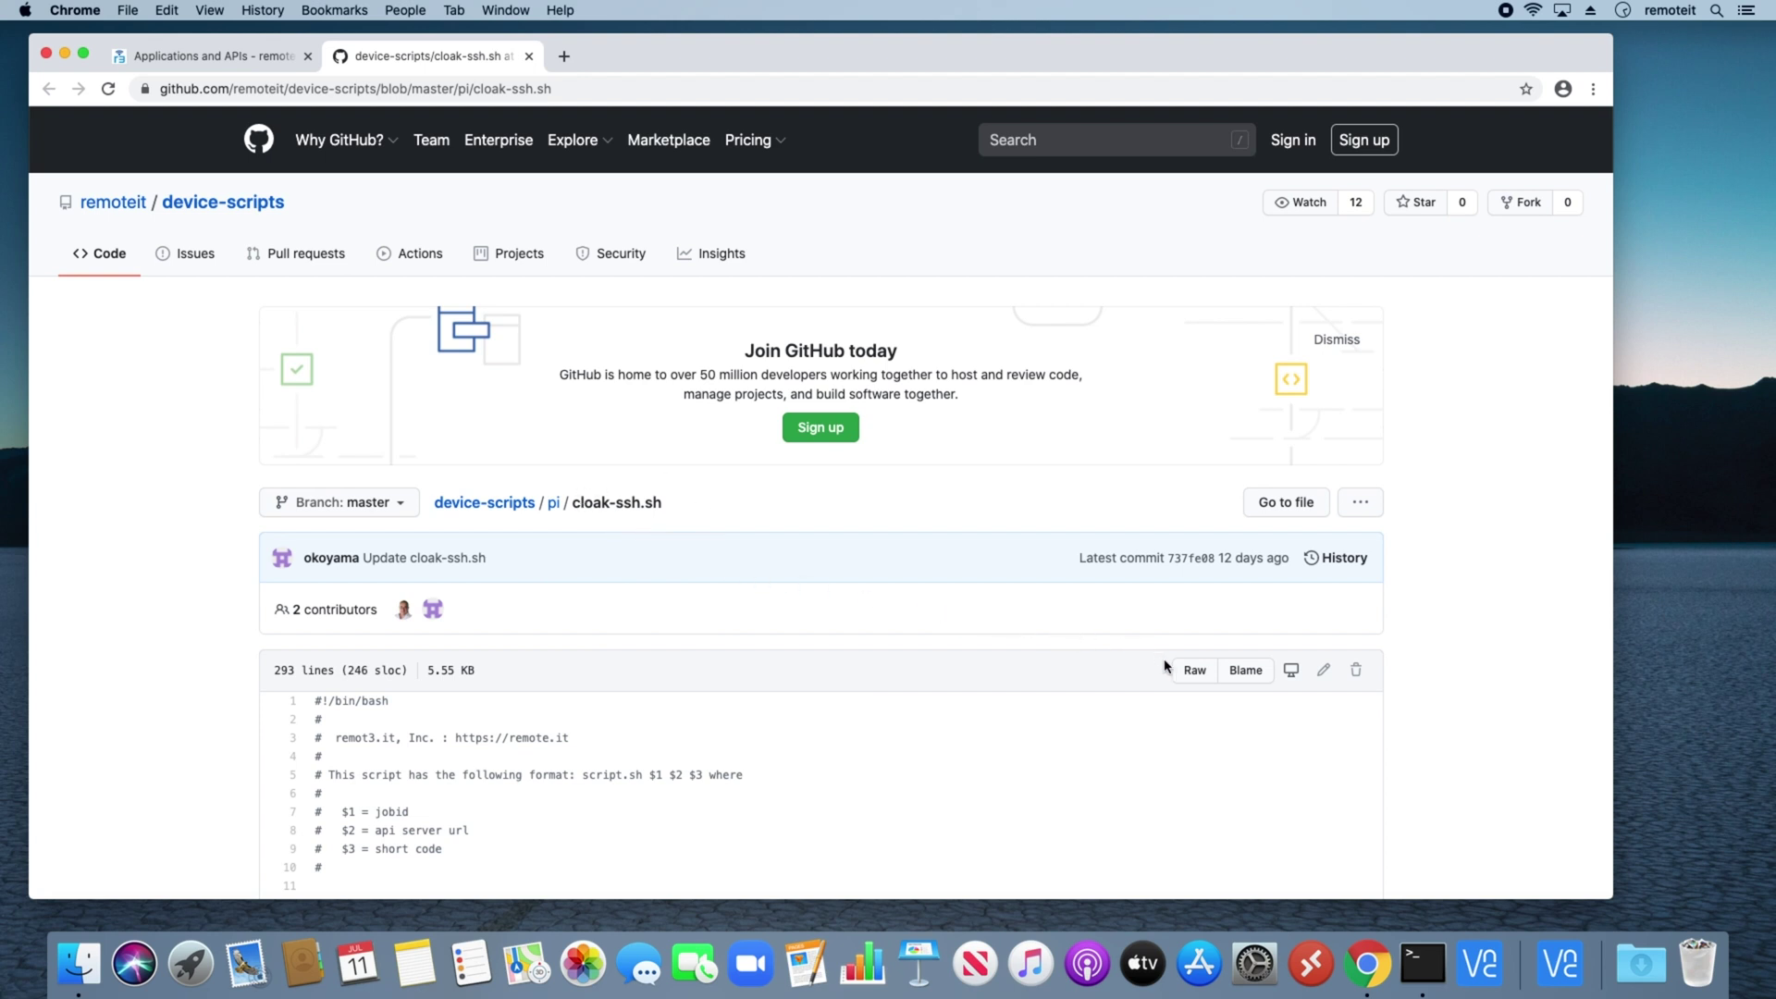
Save the raw cloak-ssh.sh to Downloads as a shell script and close its tab
click(1196, 680)
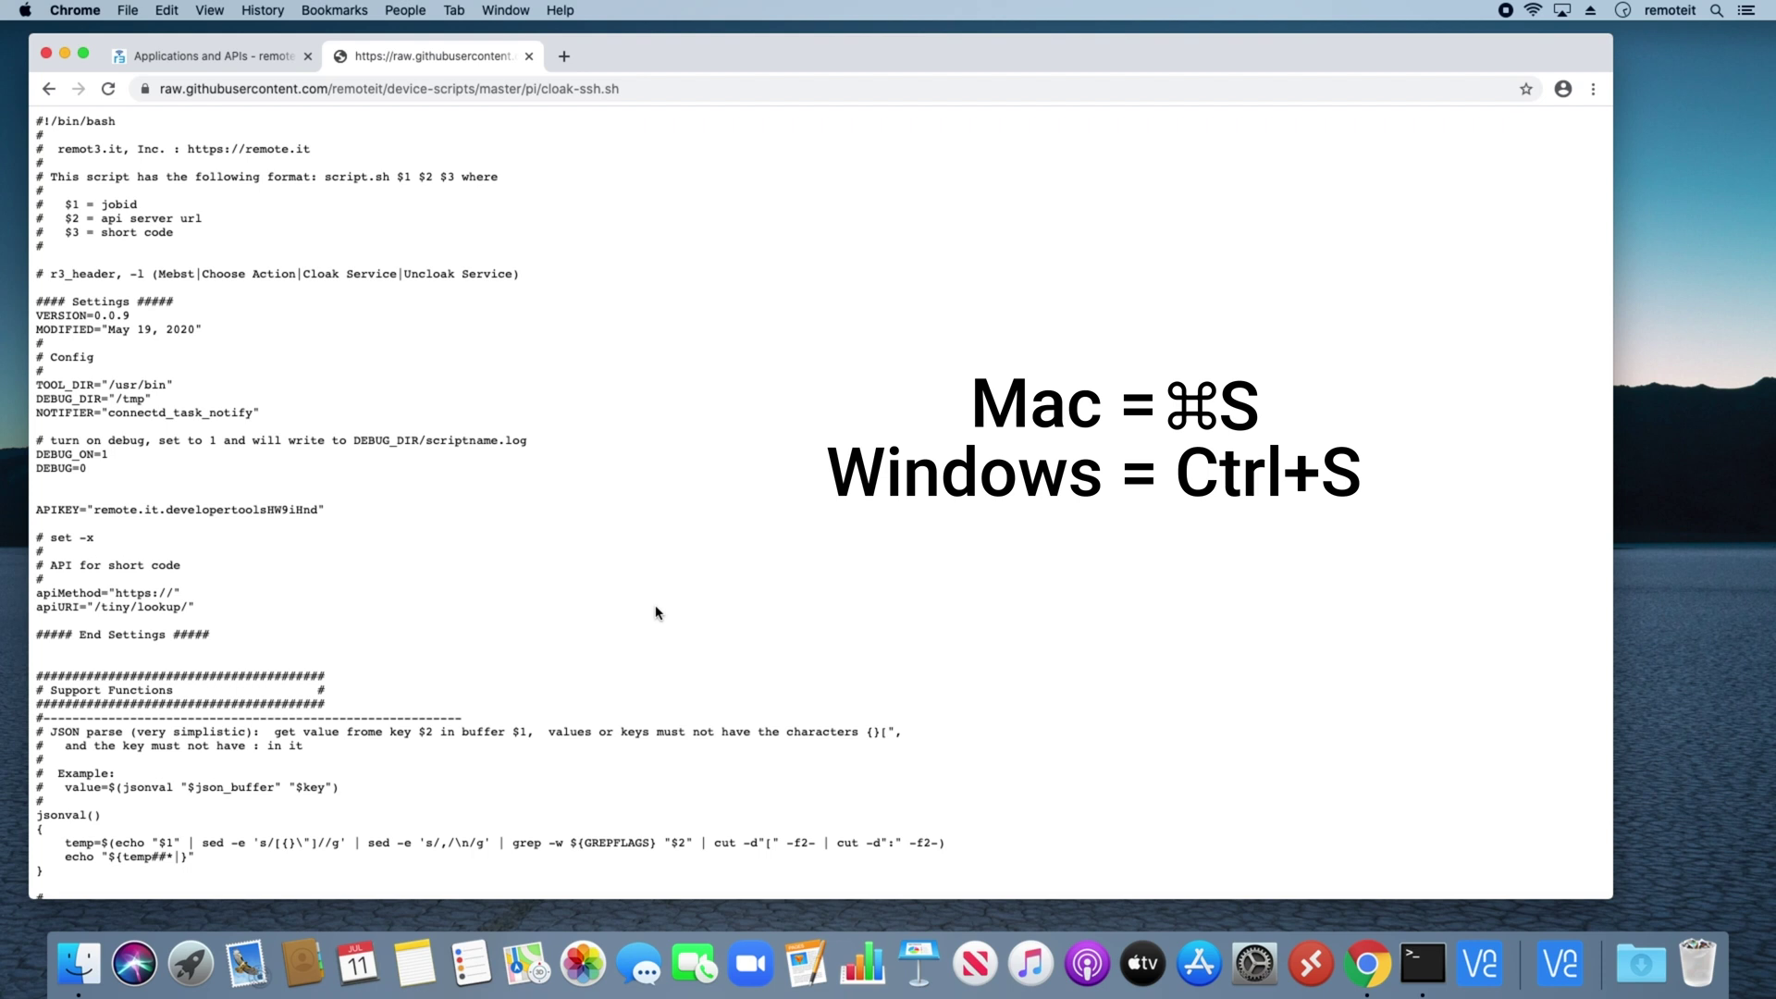
key(super+s)
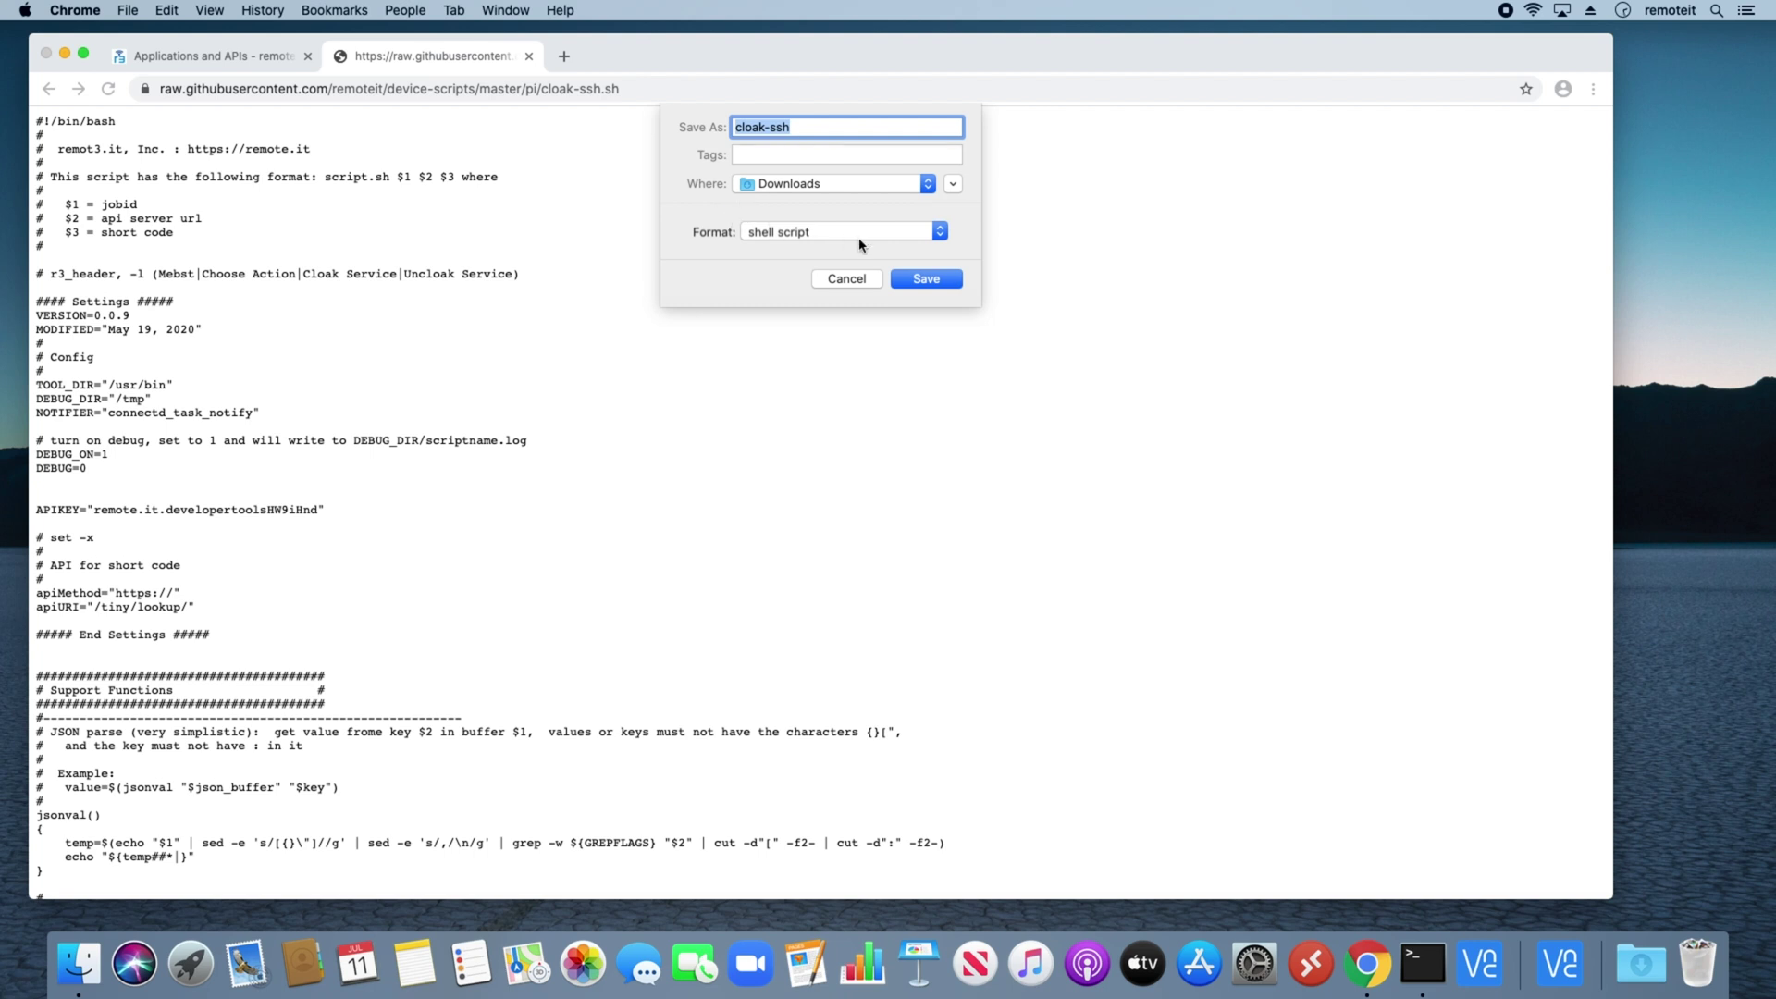
click(932, 285)
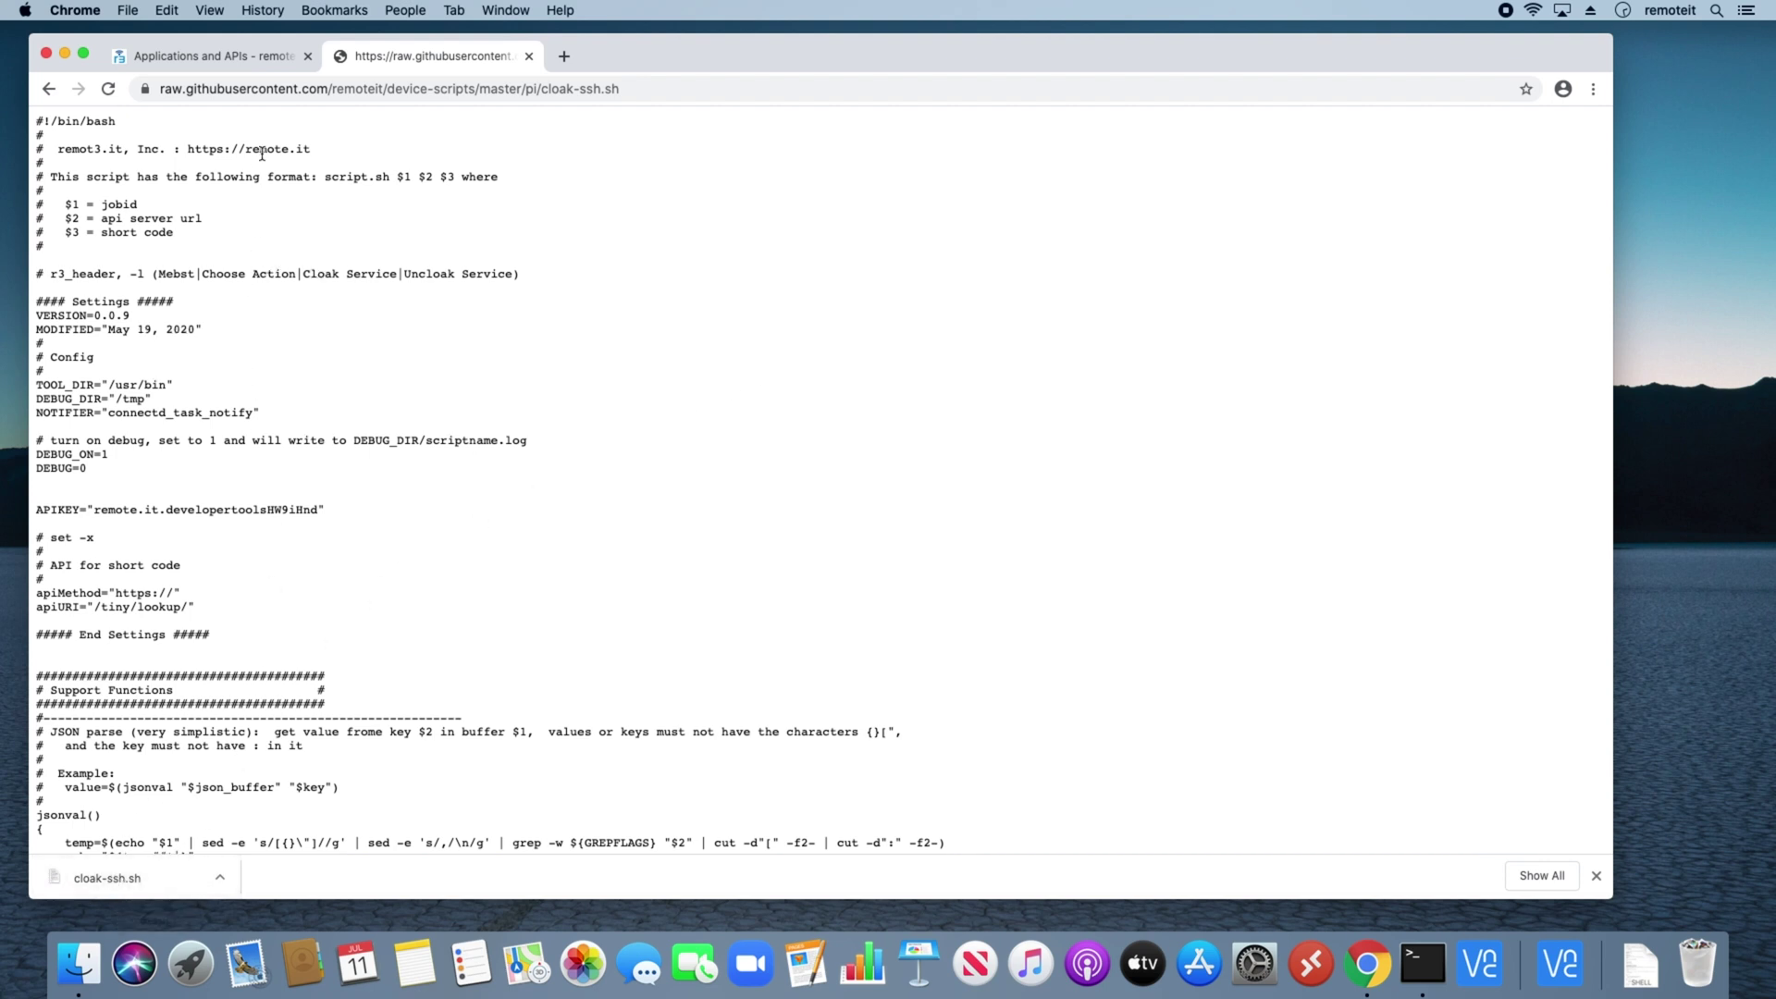
click(528, 56)
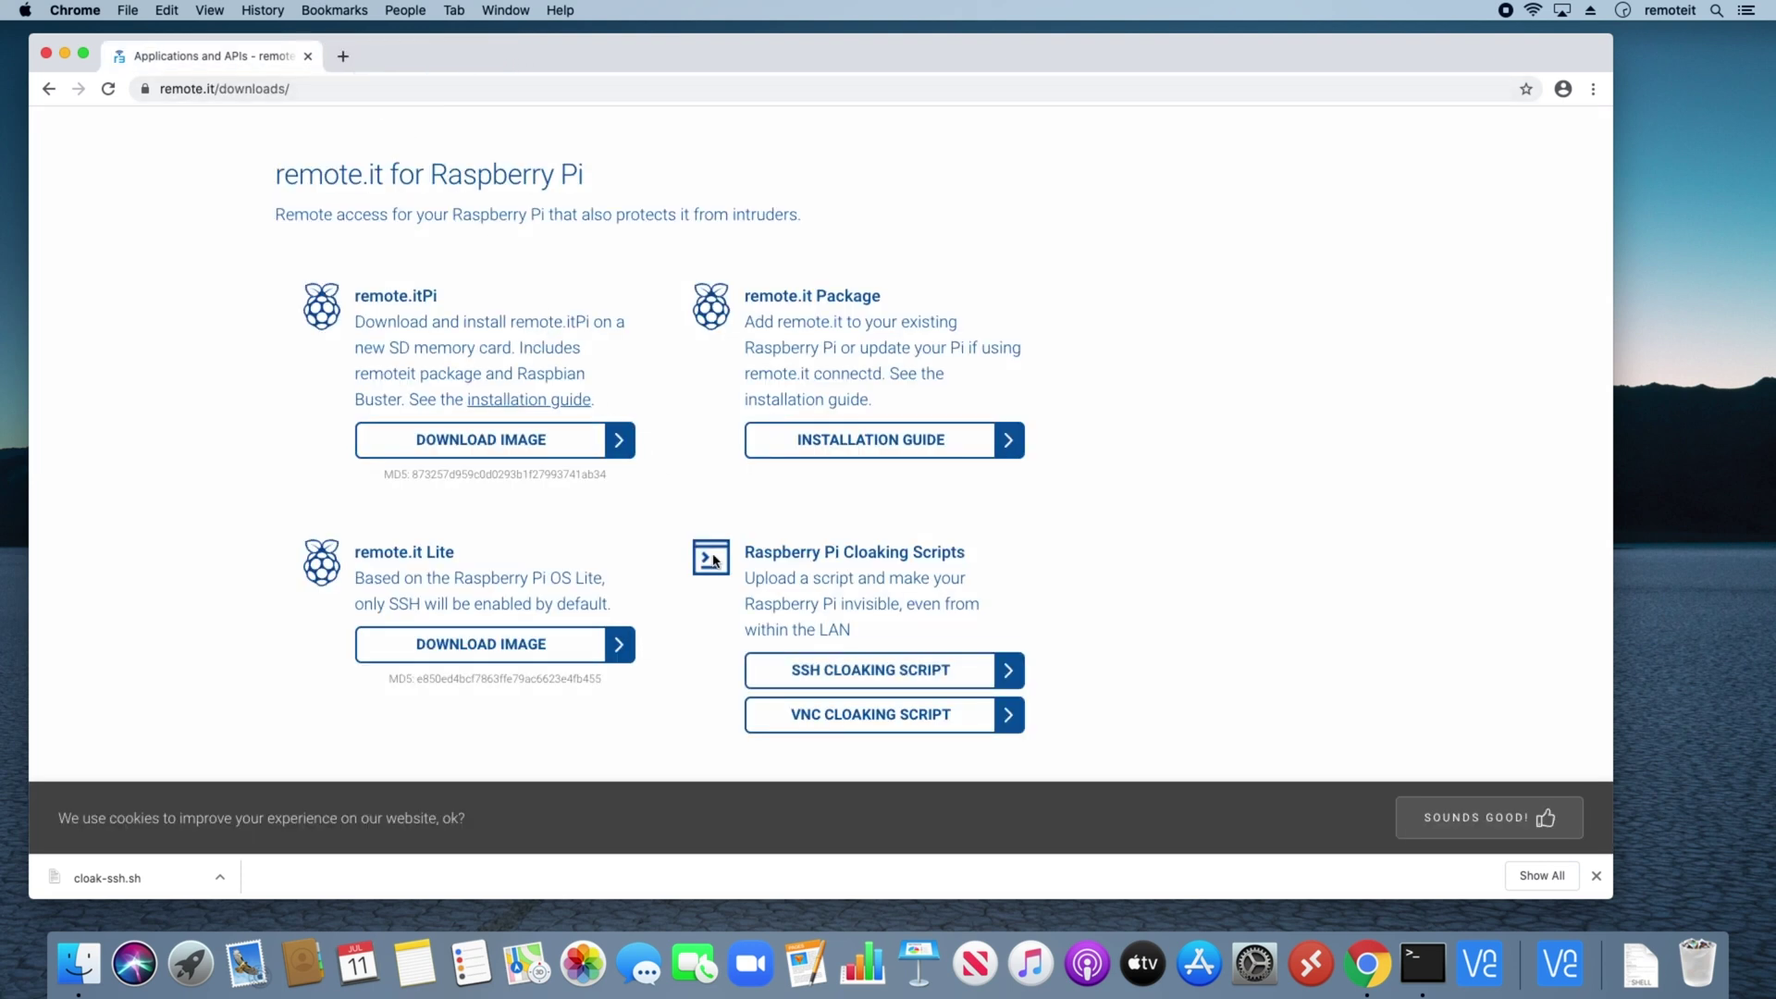
Open the VNC cloaking script on GitHub and save raw cloak-vnc.sh to Downloads
click(852, 718)
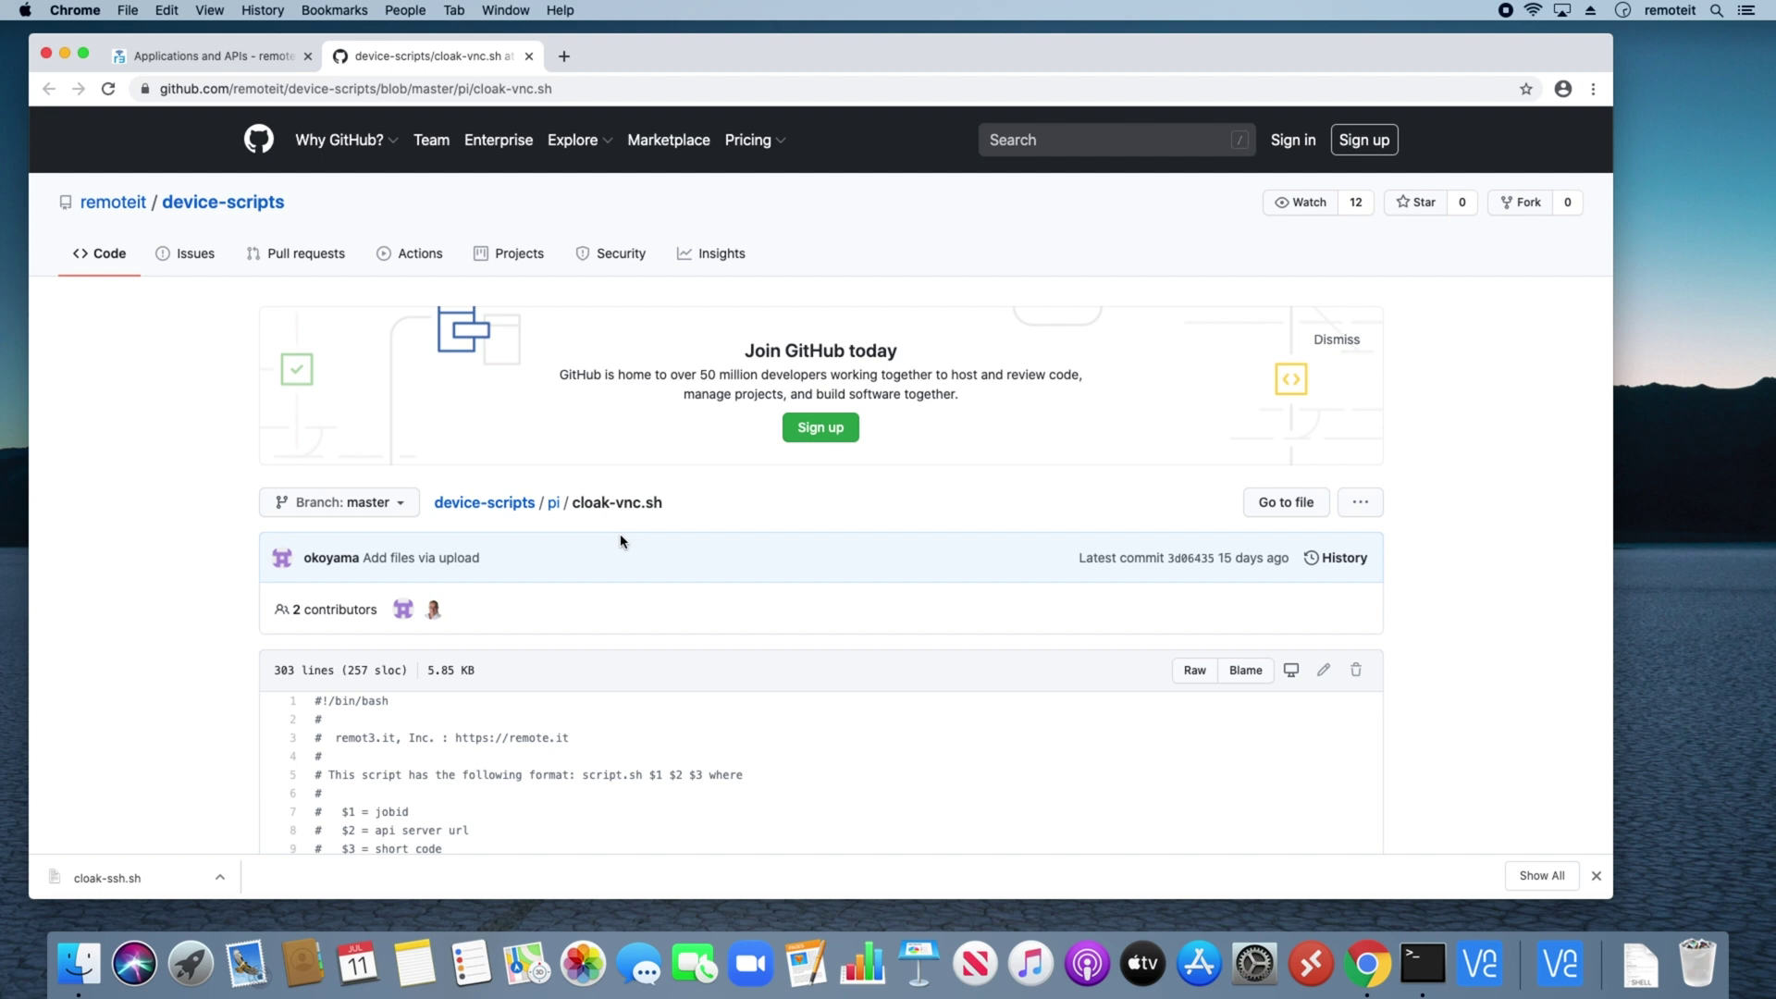
click(1200, 669)
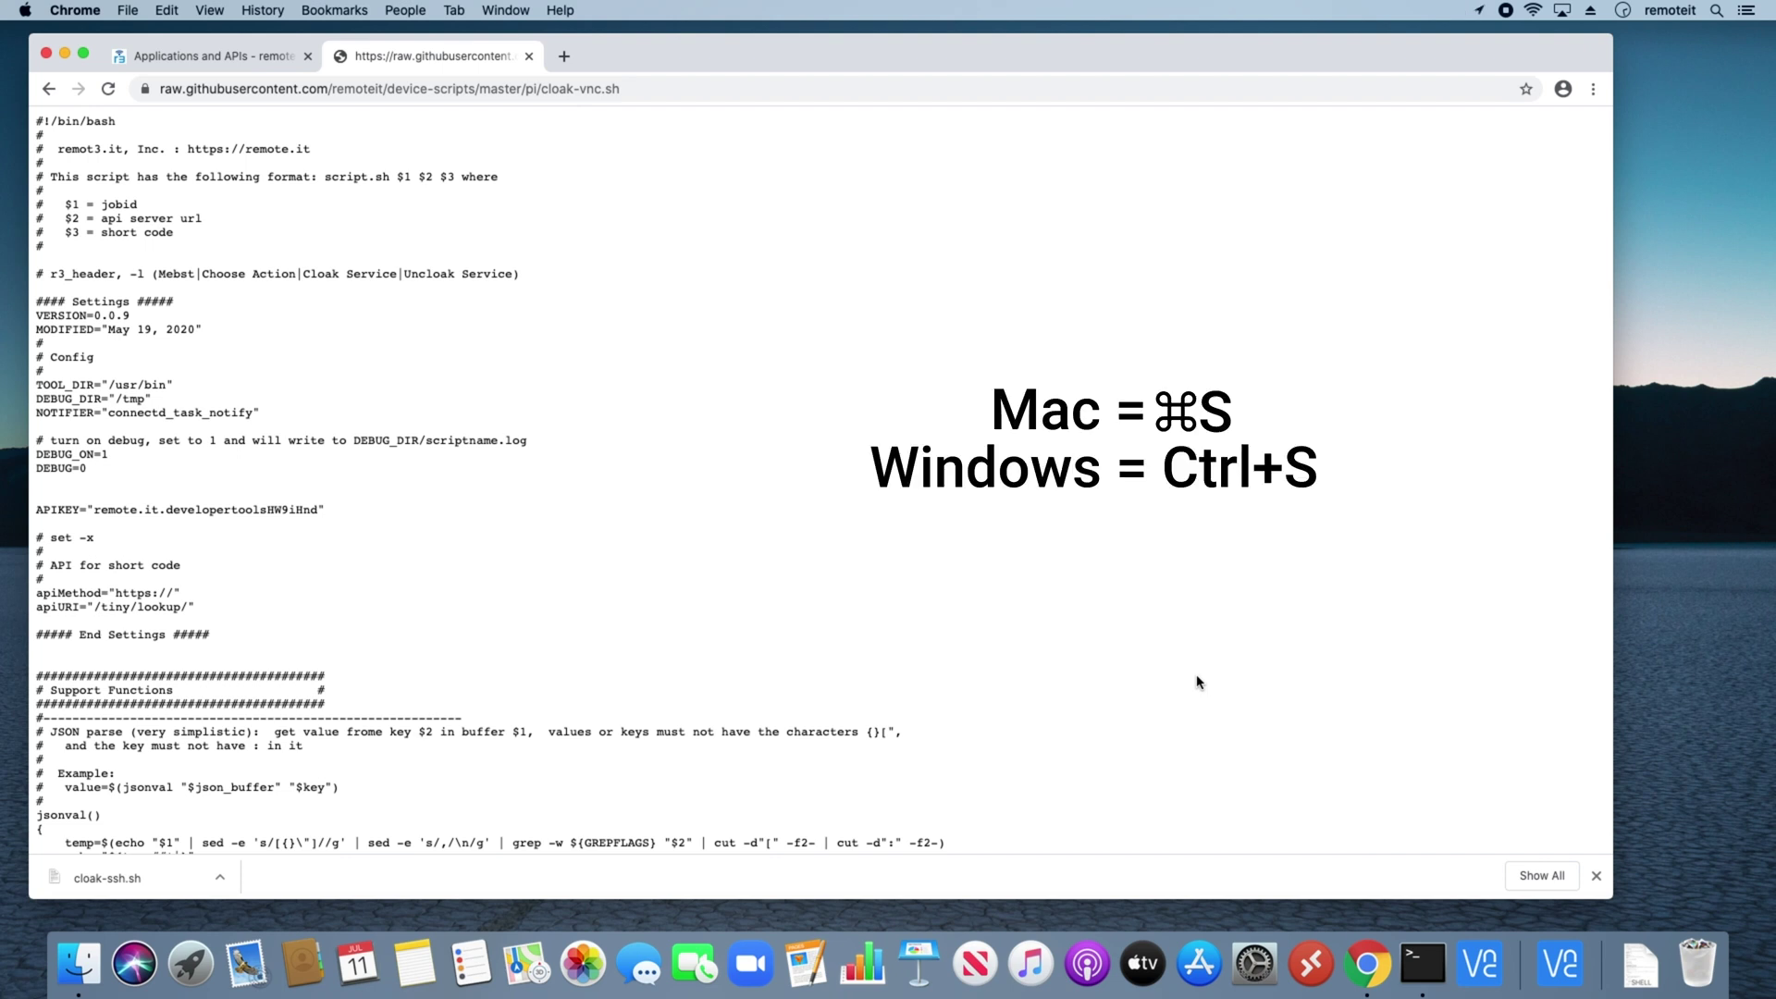
key(super+s)
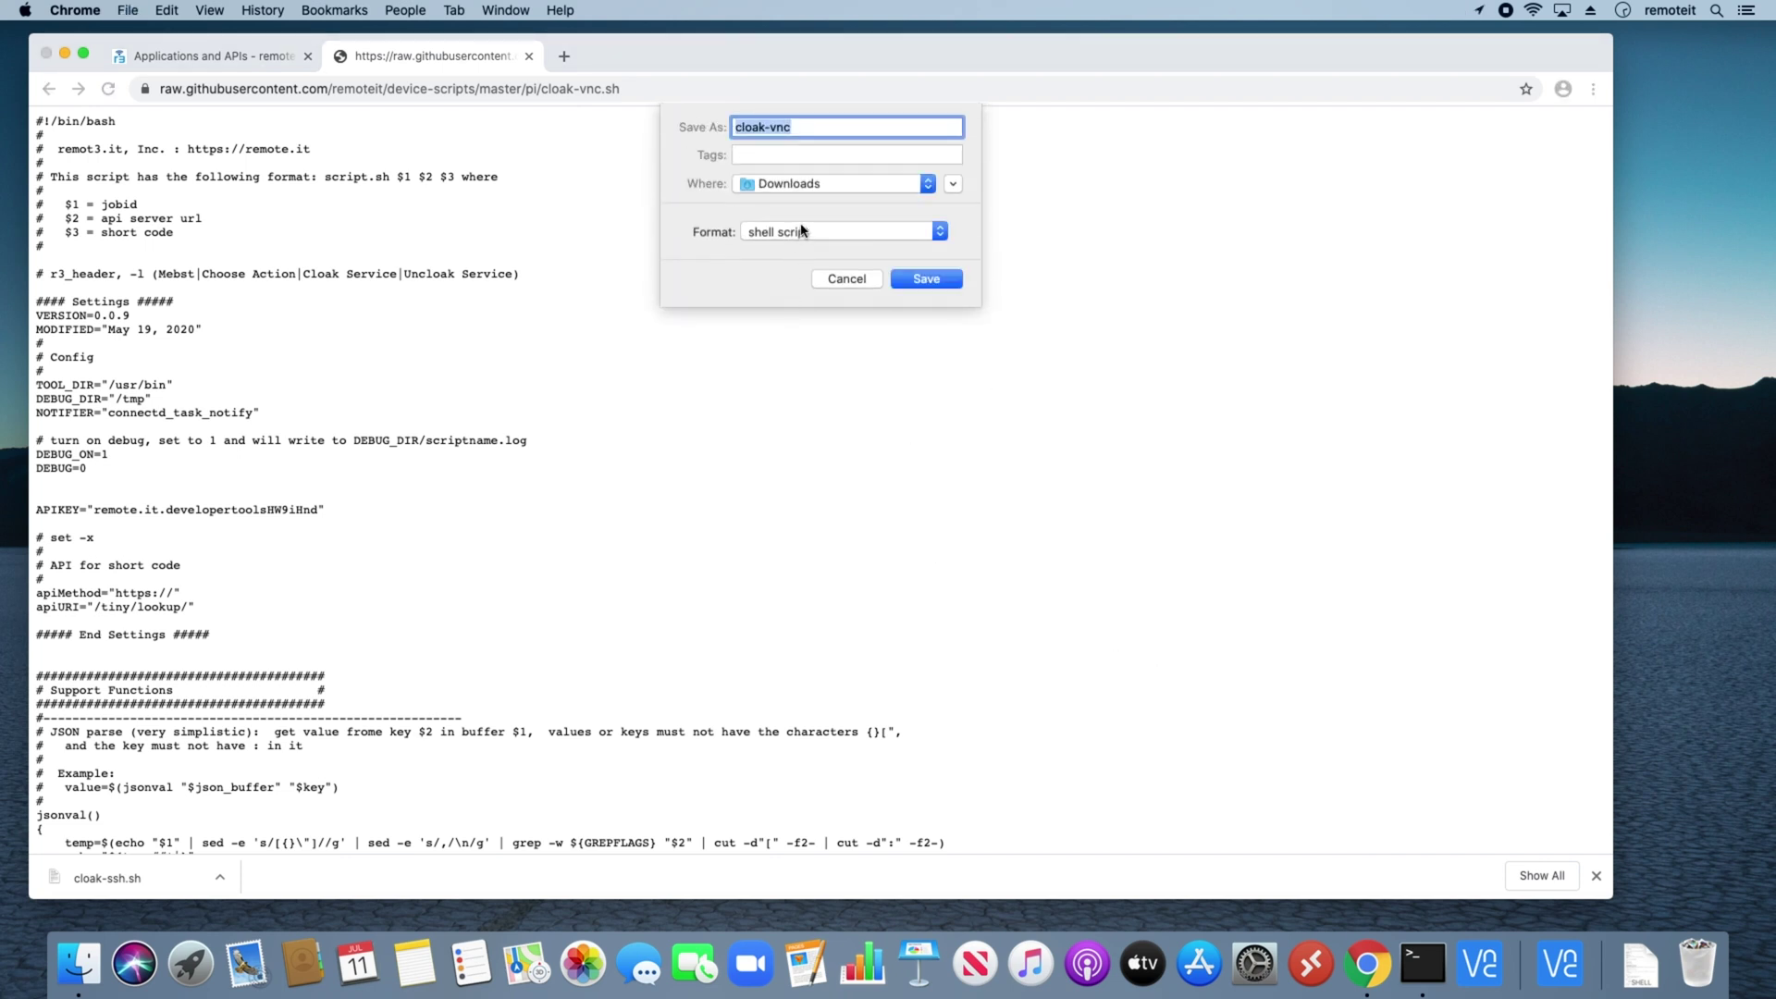
click(910, 281)
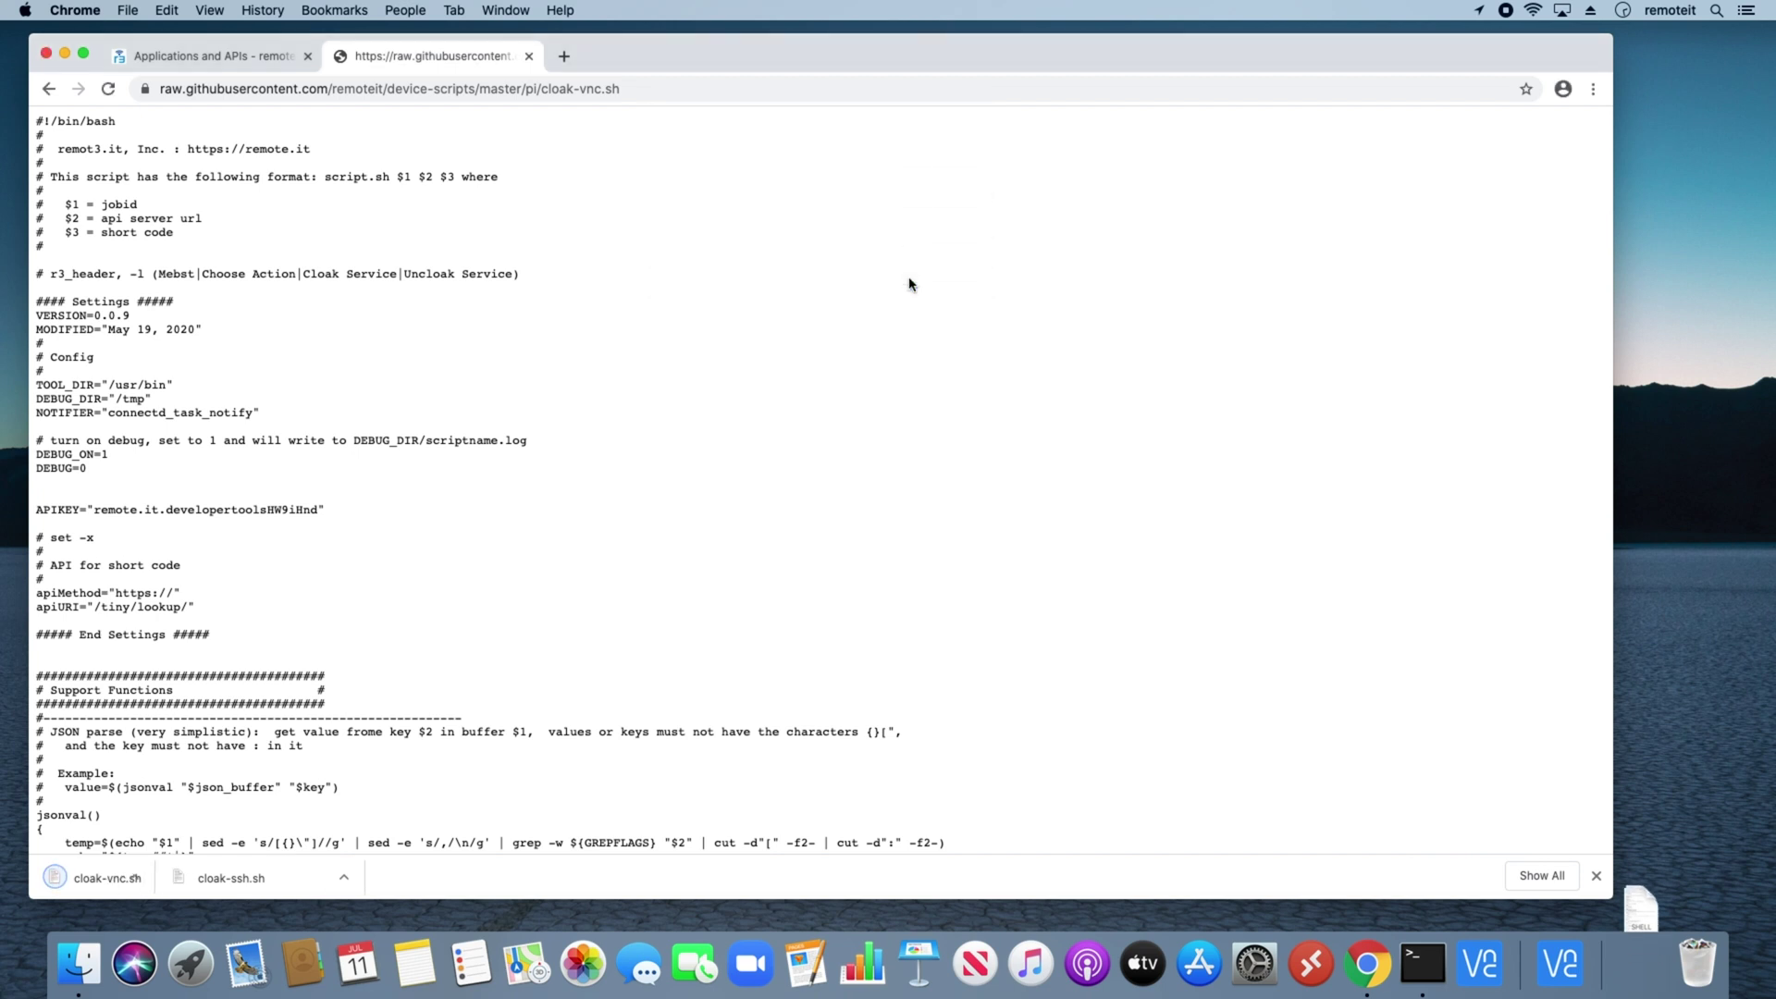
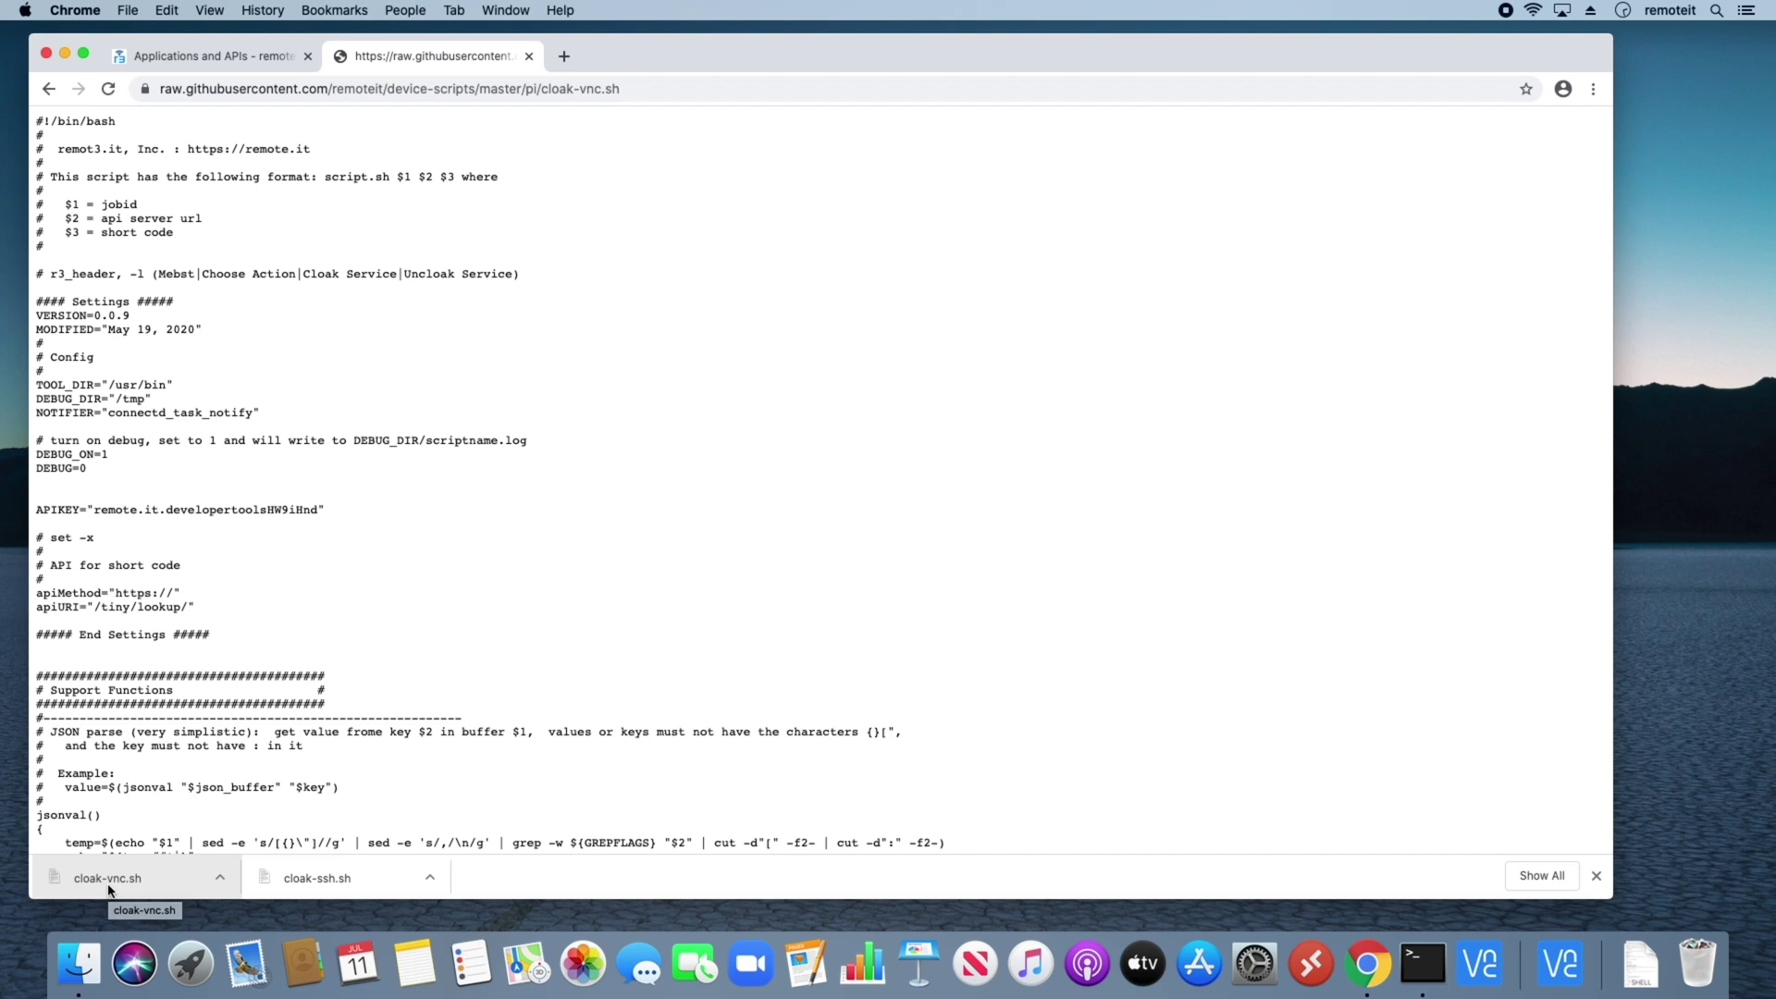
Close the raw script tab, sign in to remote.it, and go to the Scripting page
click(529, 56)
scroll(608, 292, up, 10)
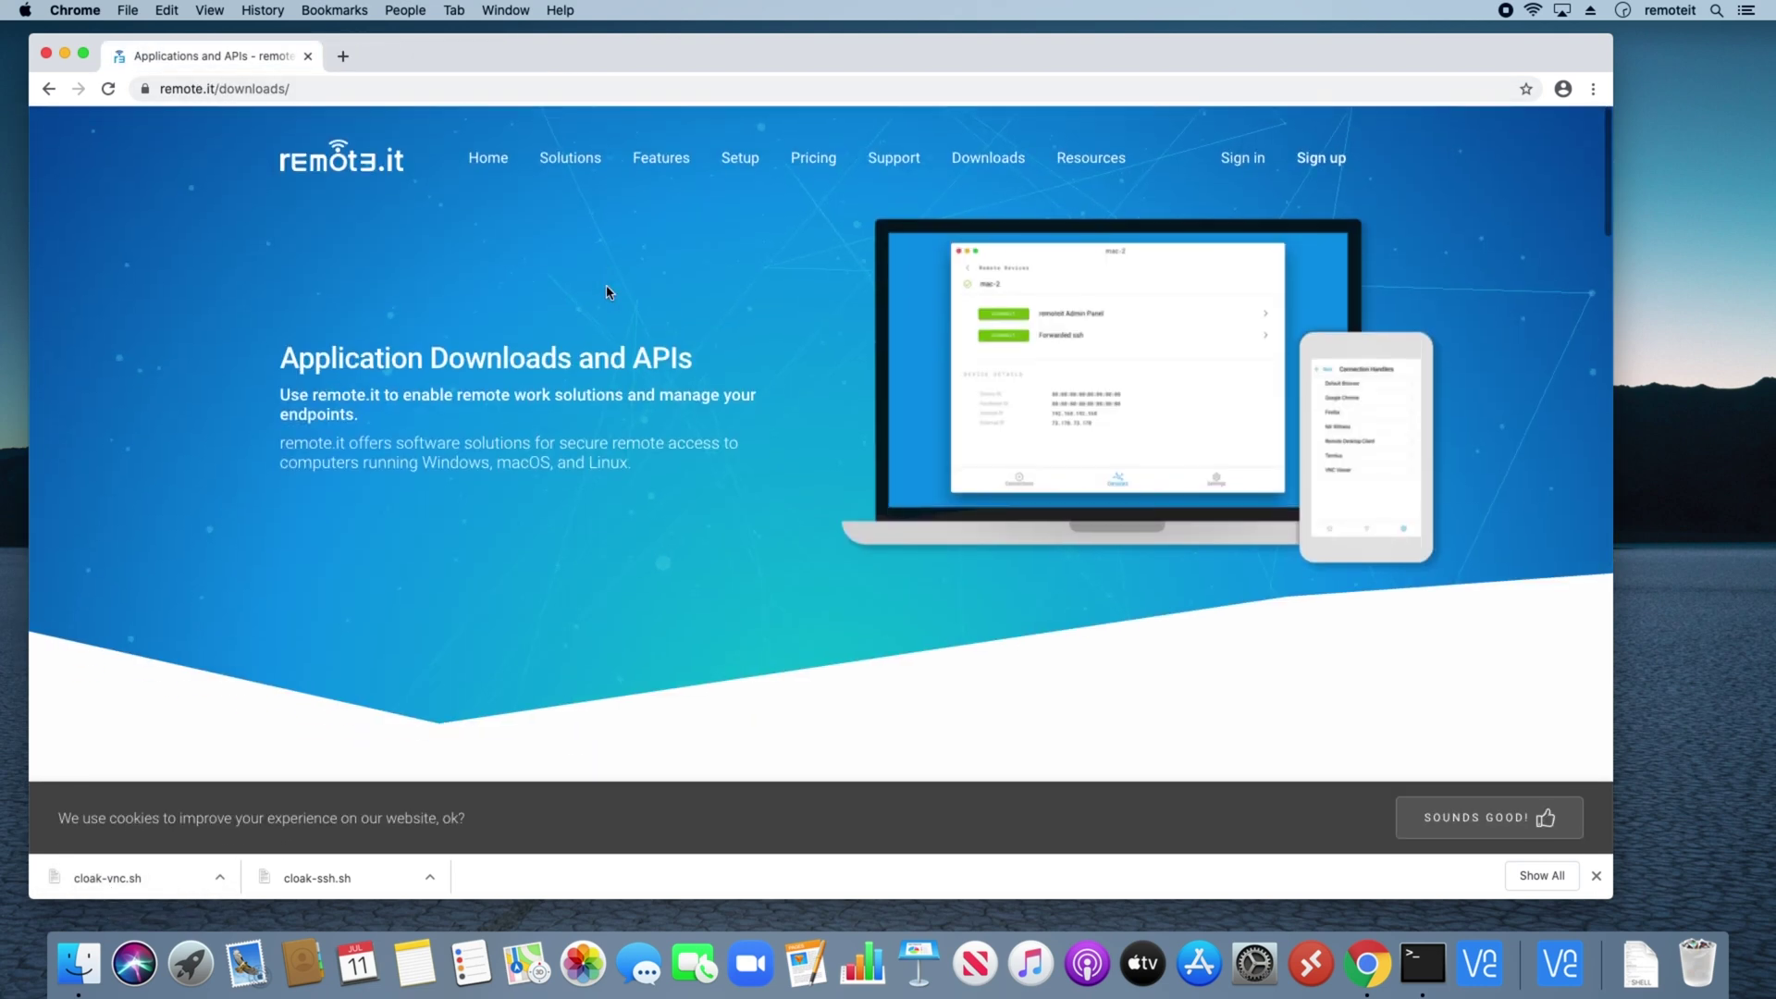
click(1246, 163)
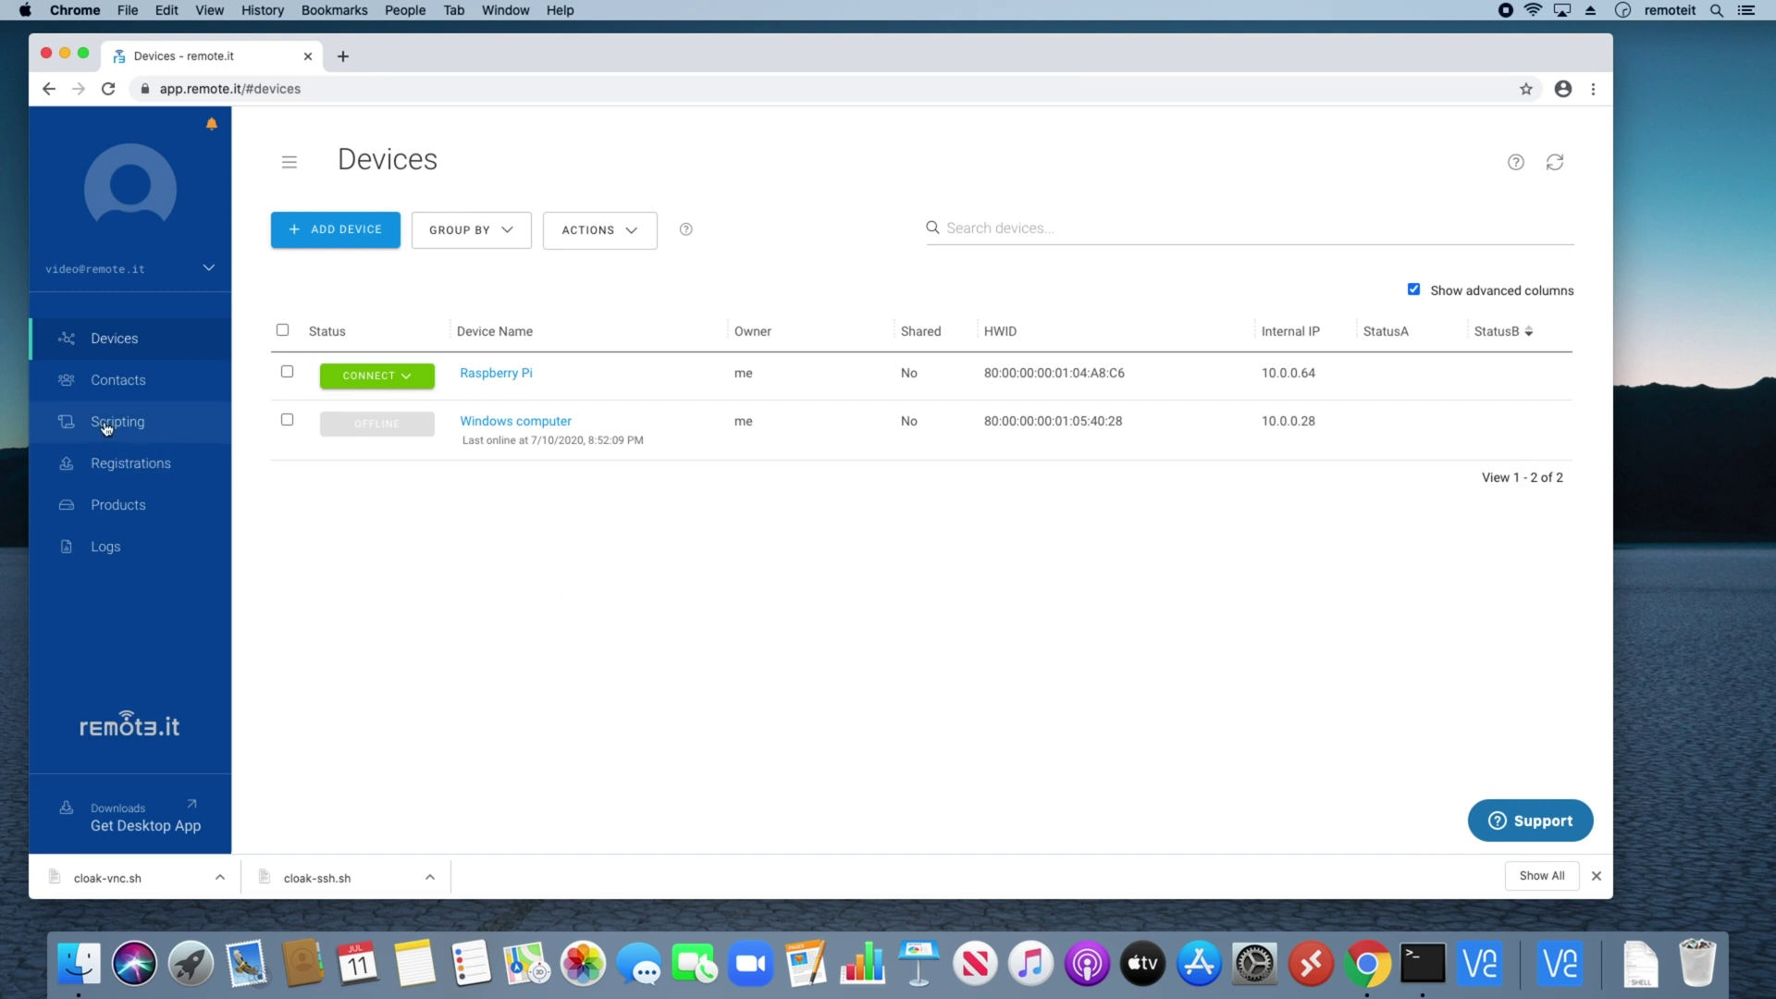
click(134, 429)
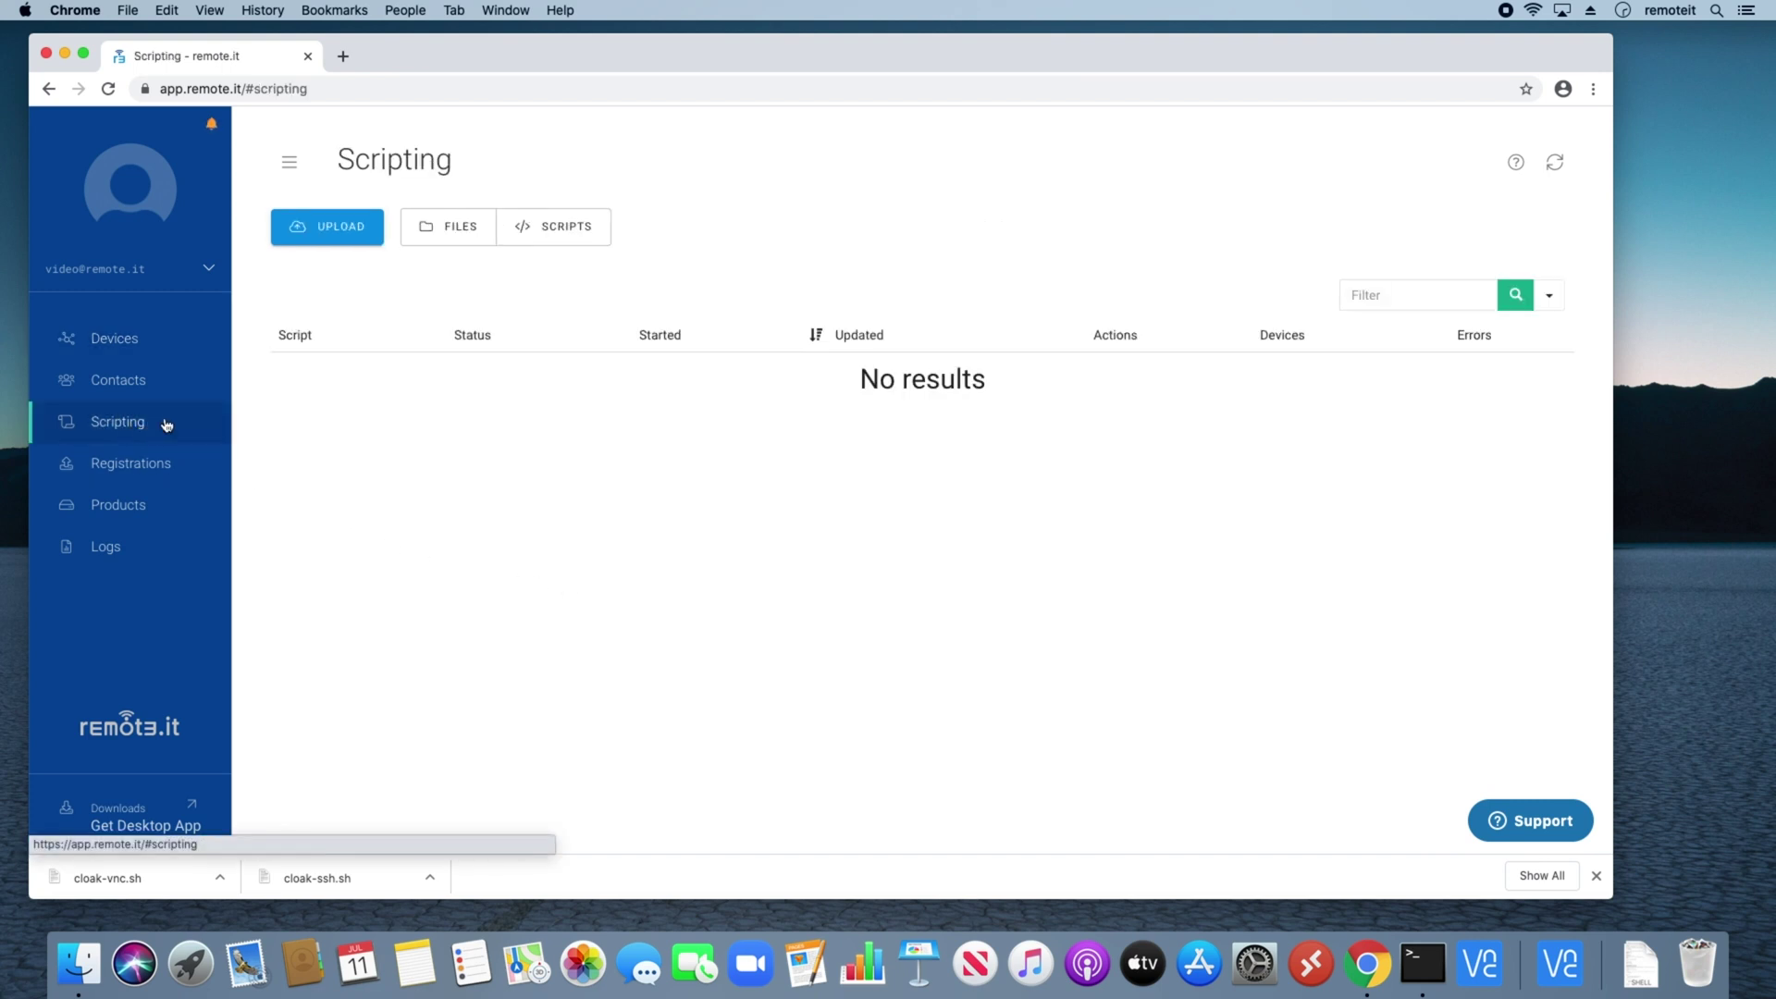
Upload cloak-ssh.sh to remote.it storage as an executable script
click(320, 230)
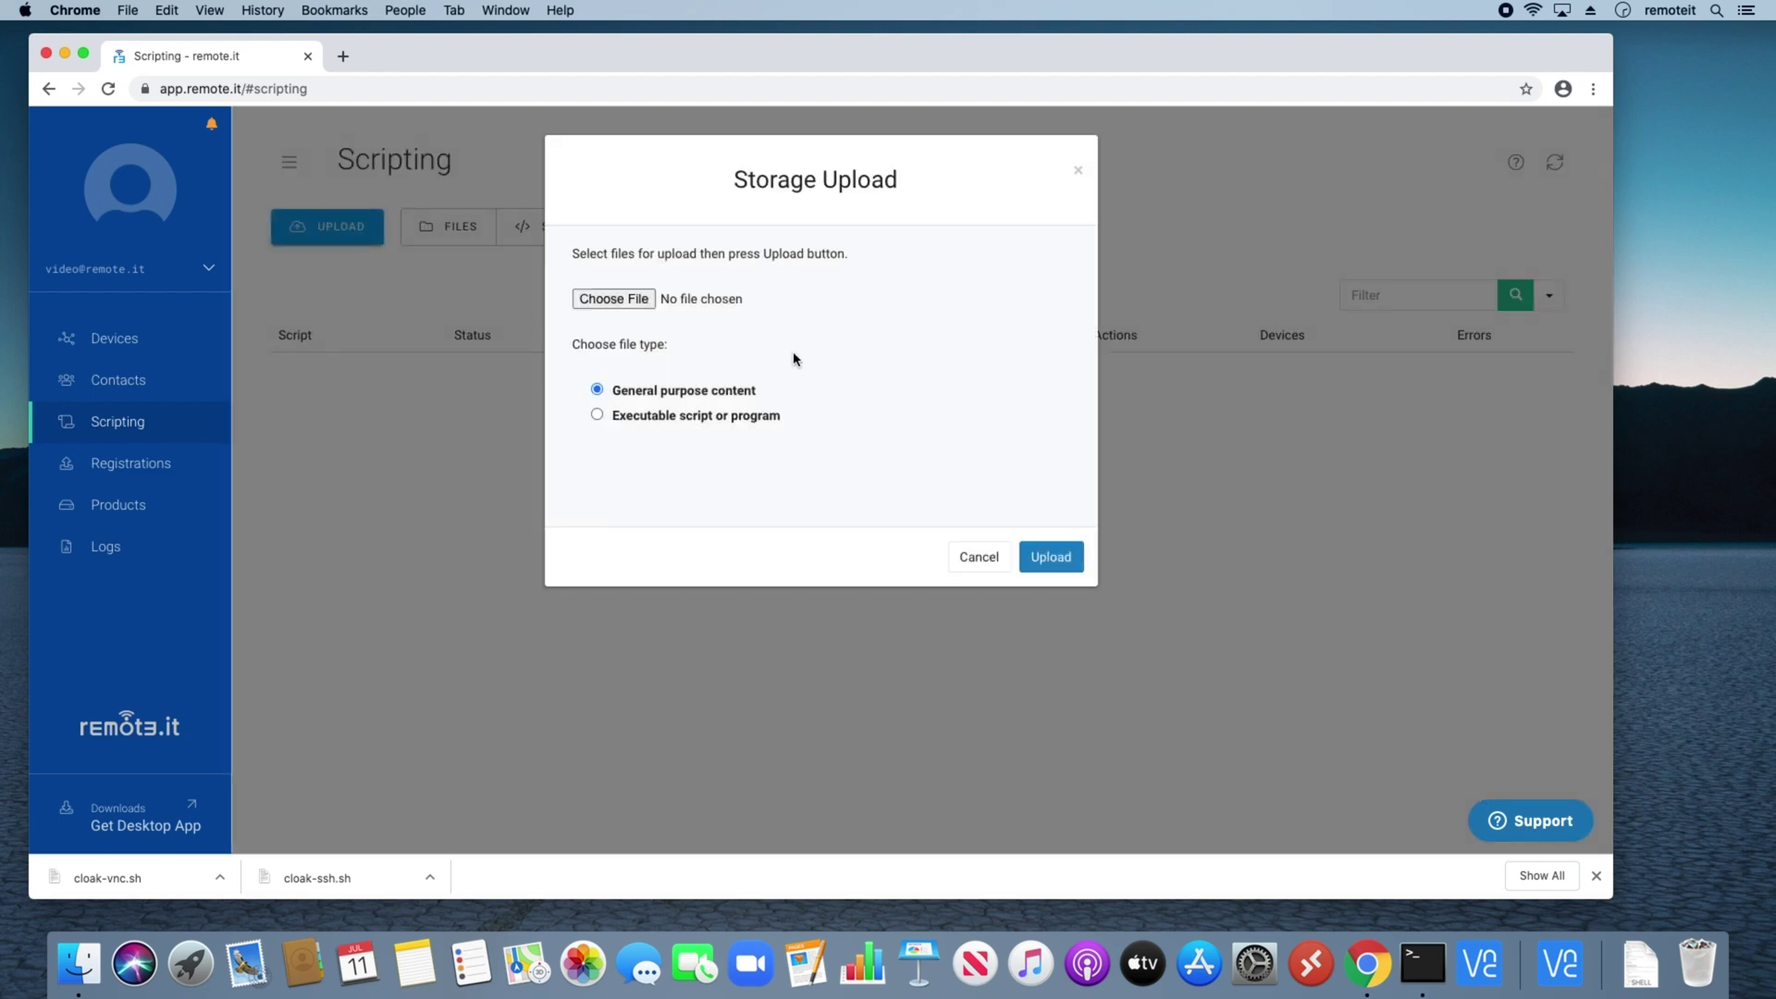
click(613, 298)
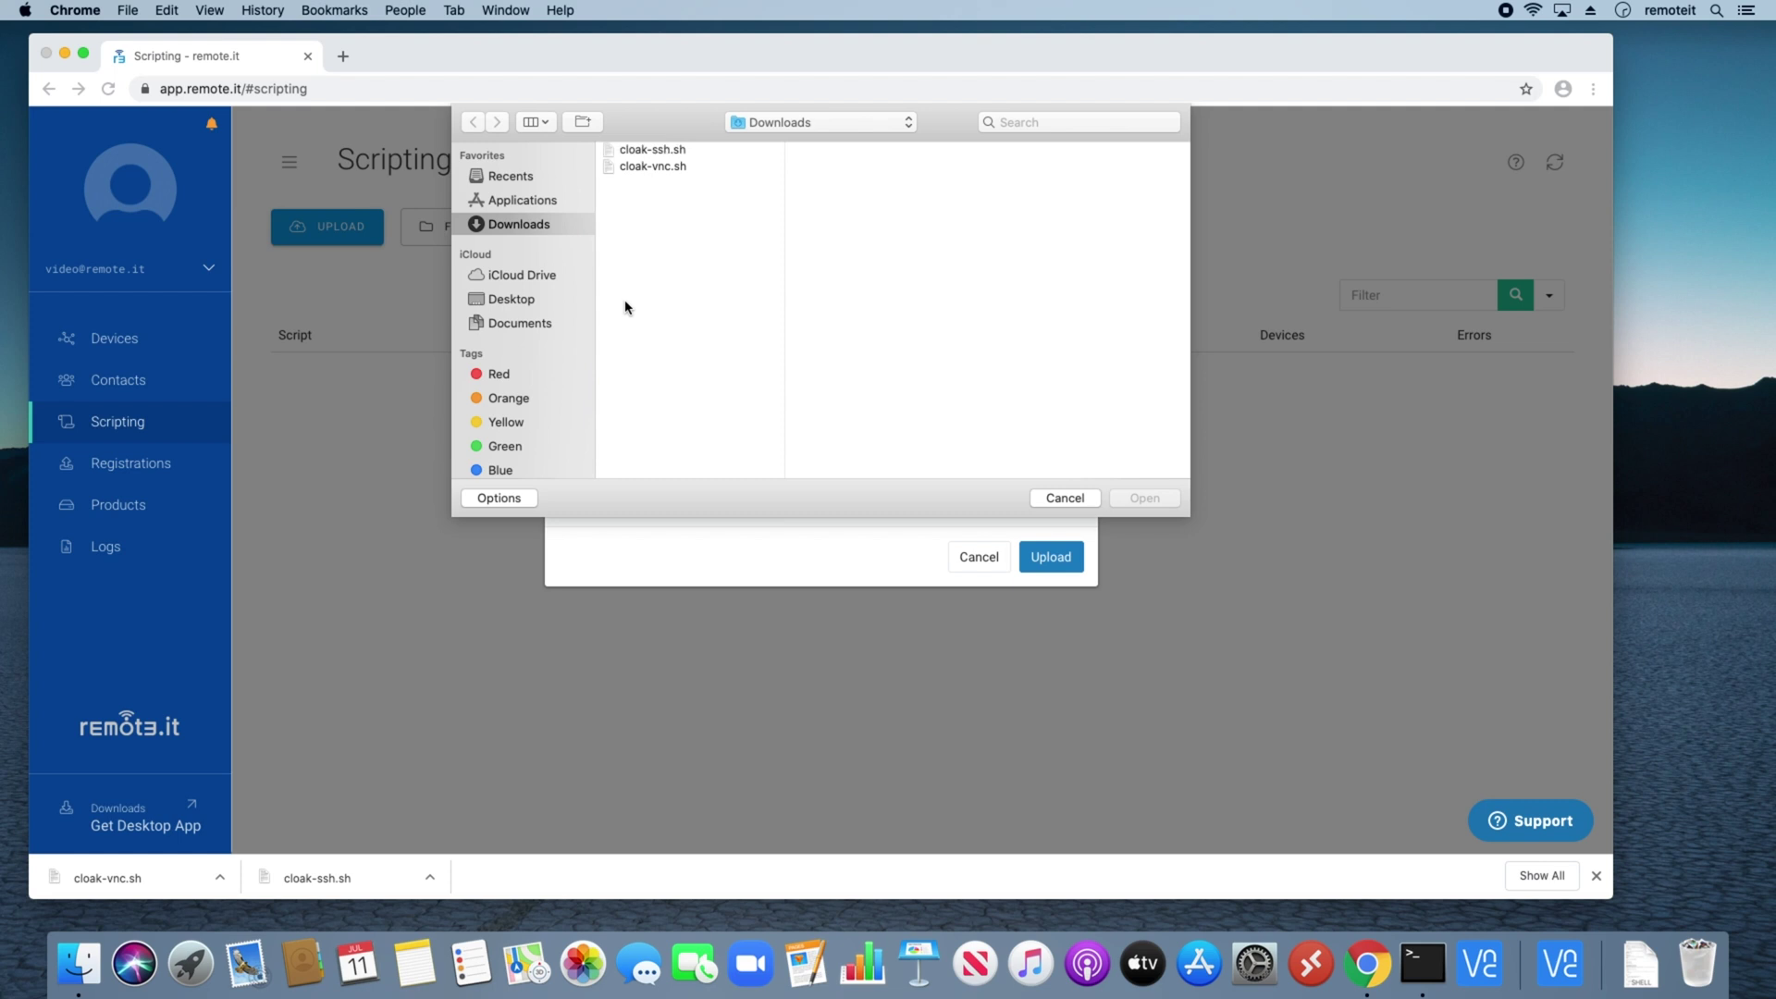
click(671, 150)
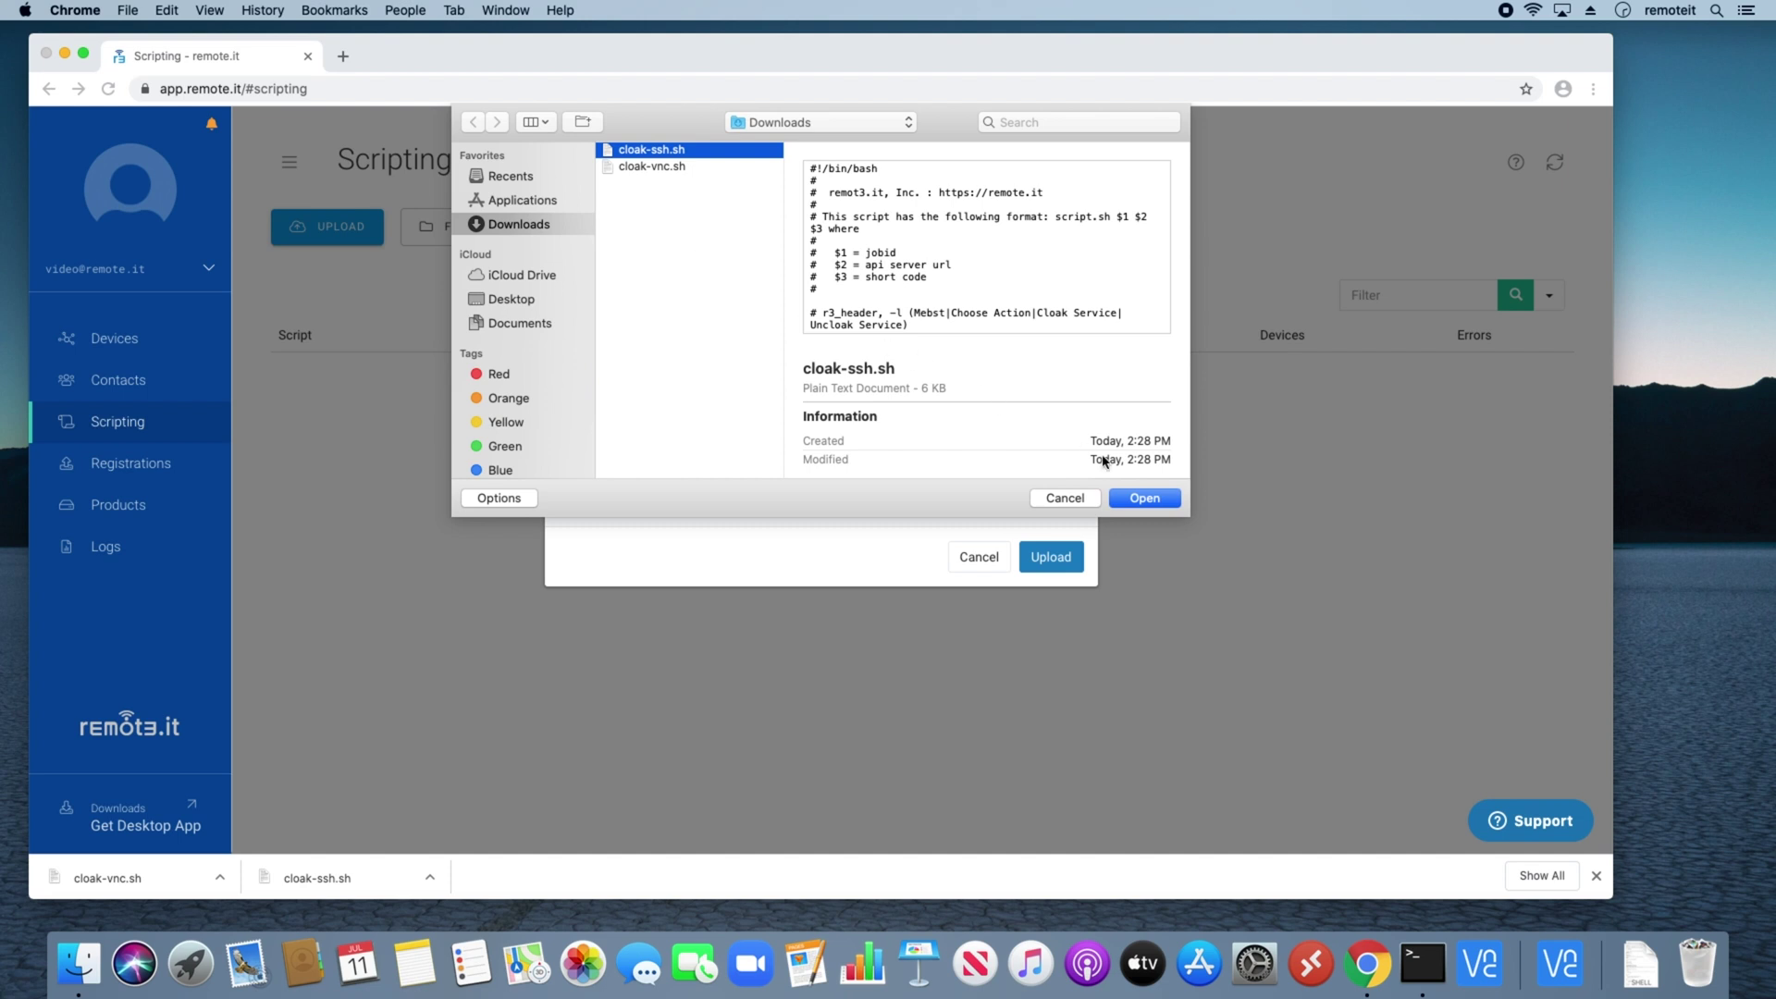
click(1143, 500)
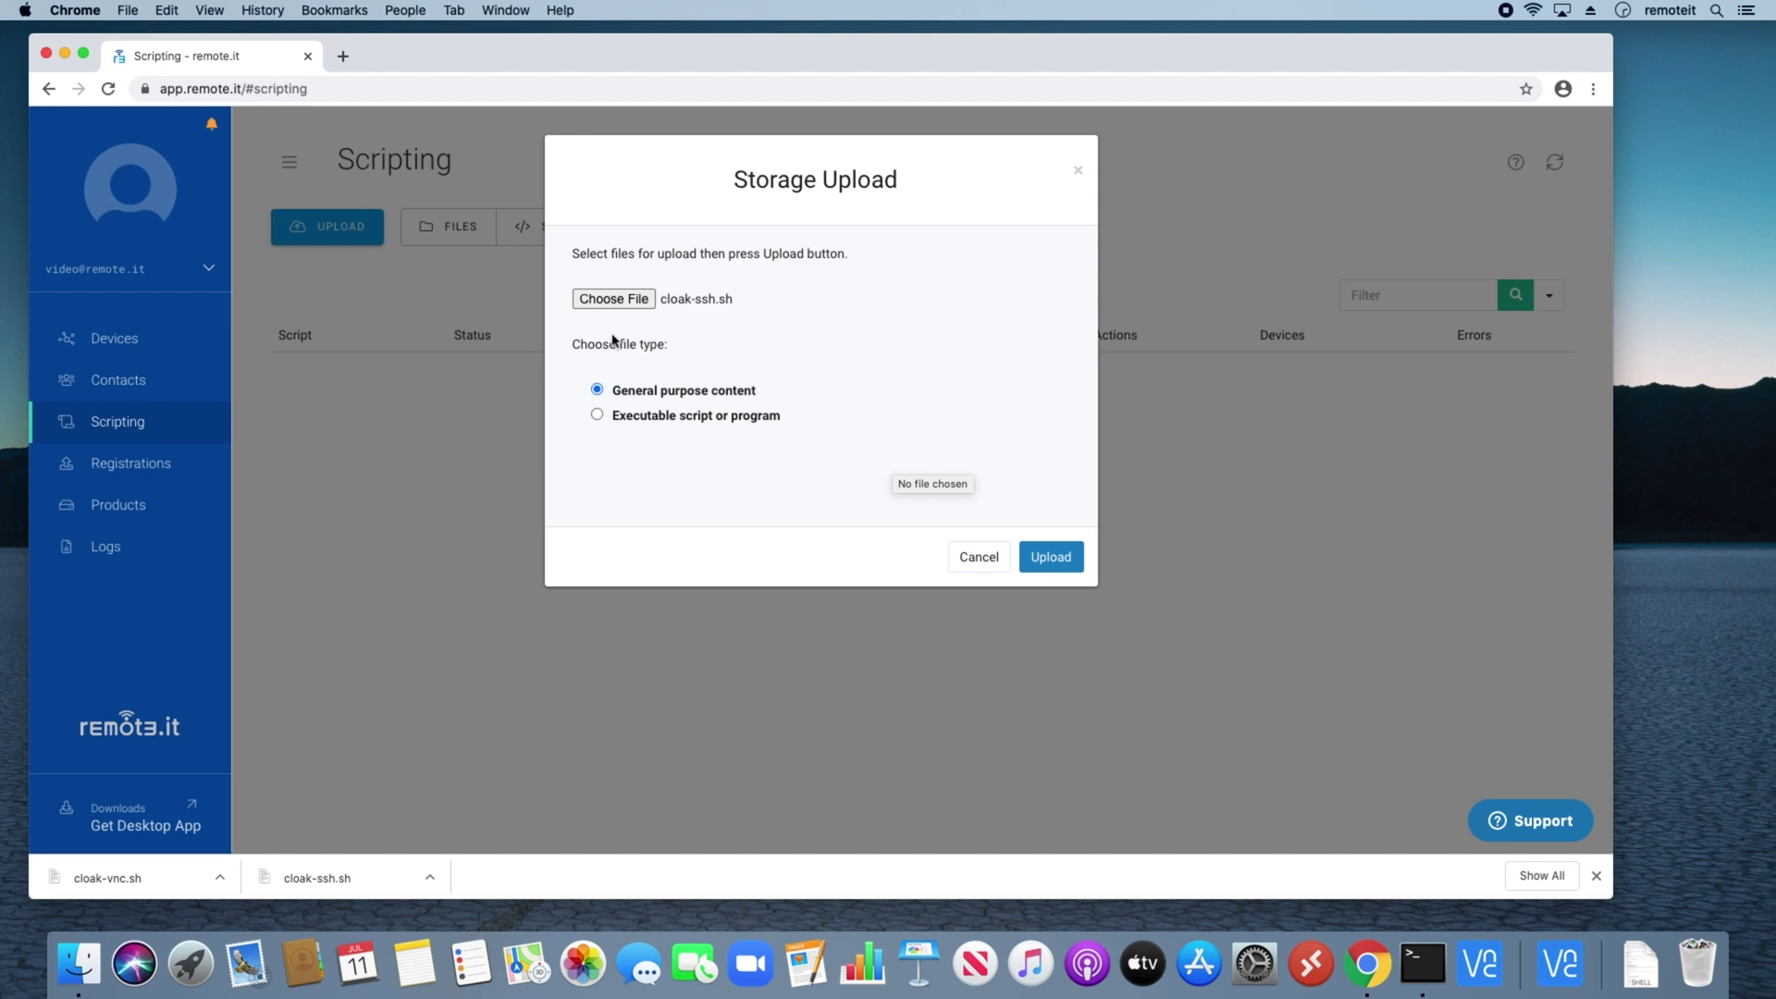
click(596, 415)
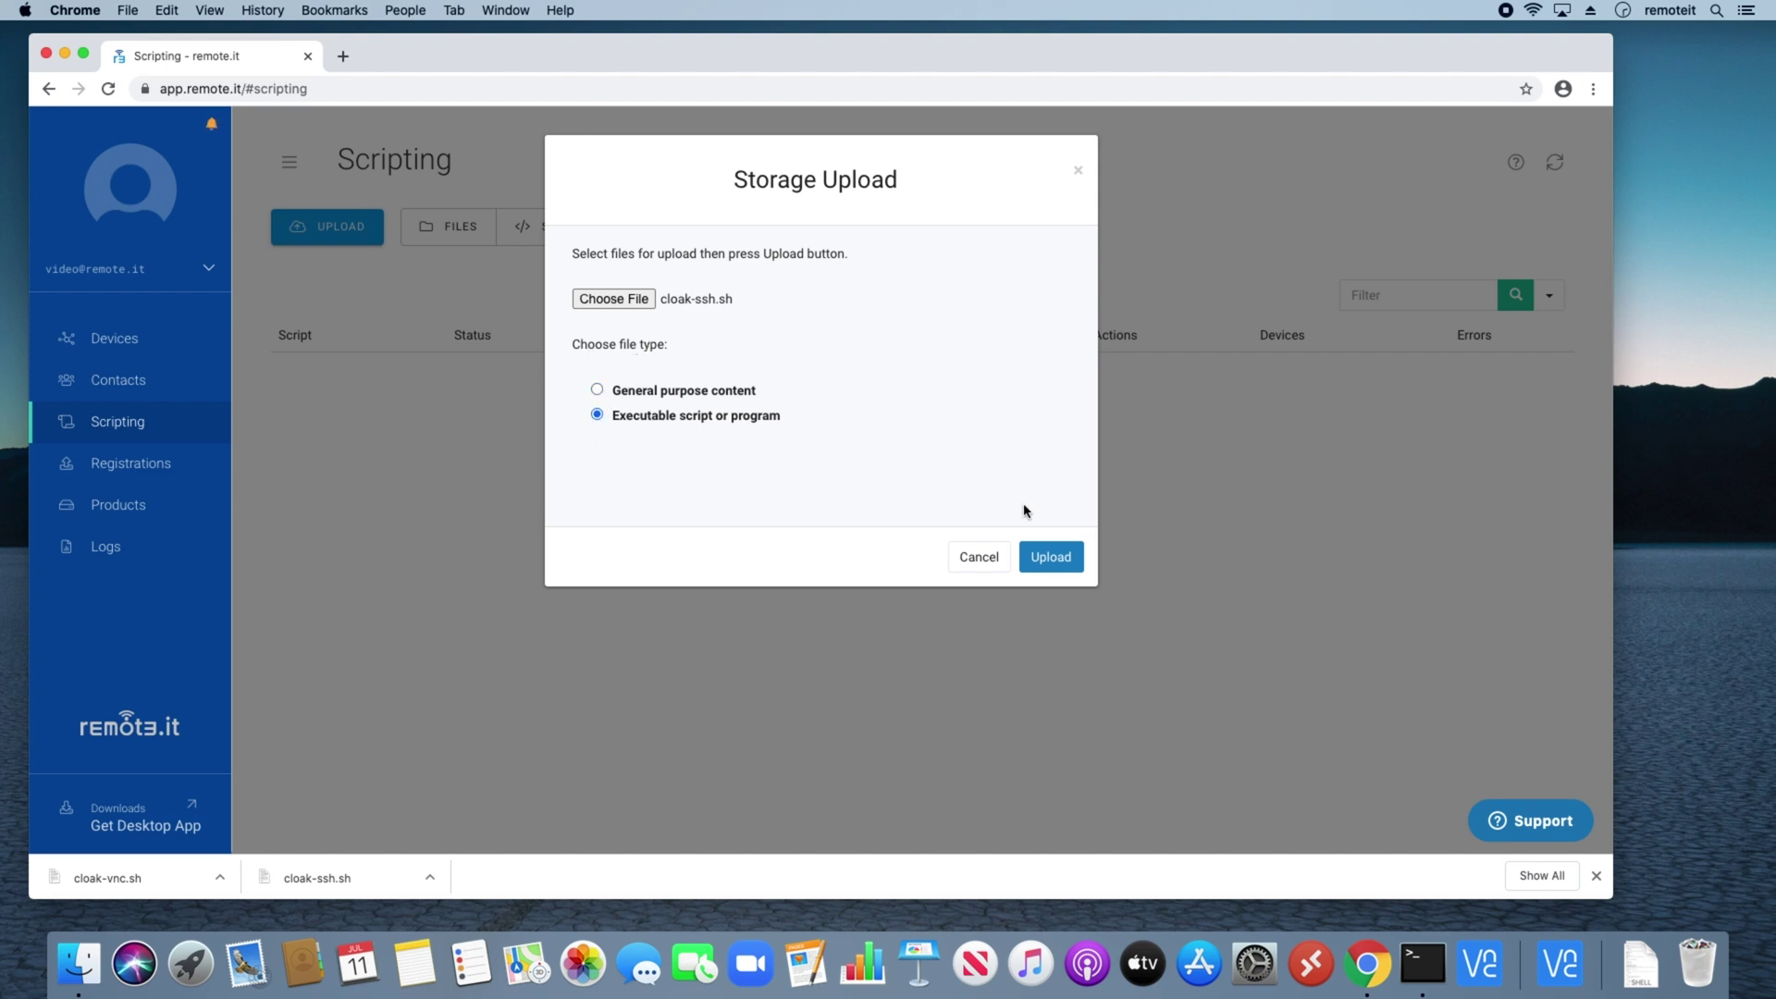
click(1046, 563)
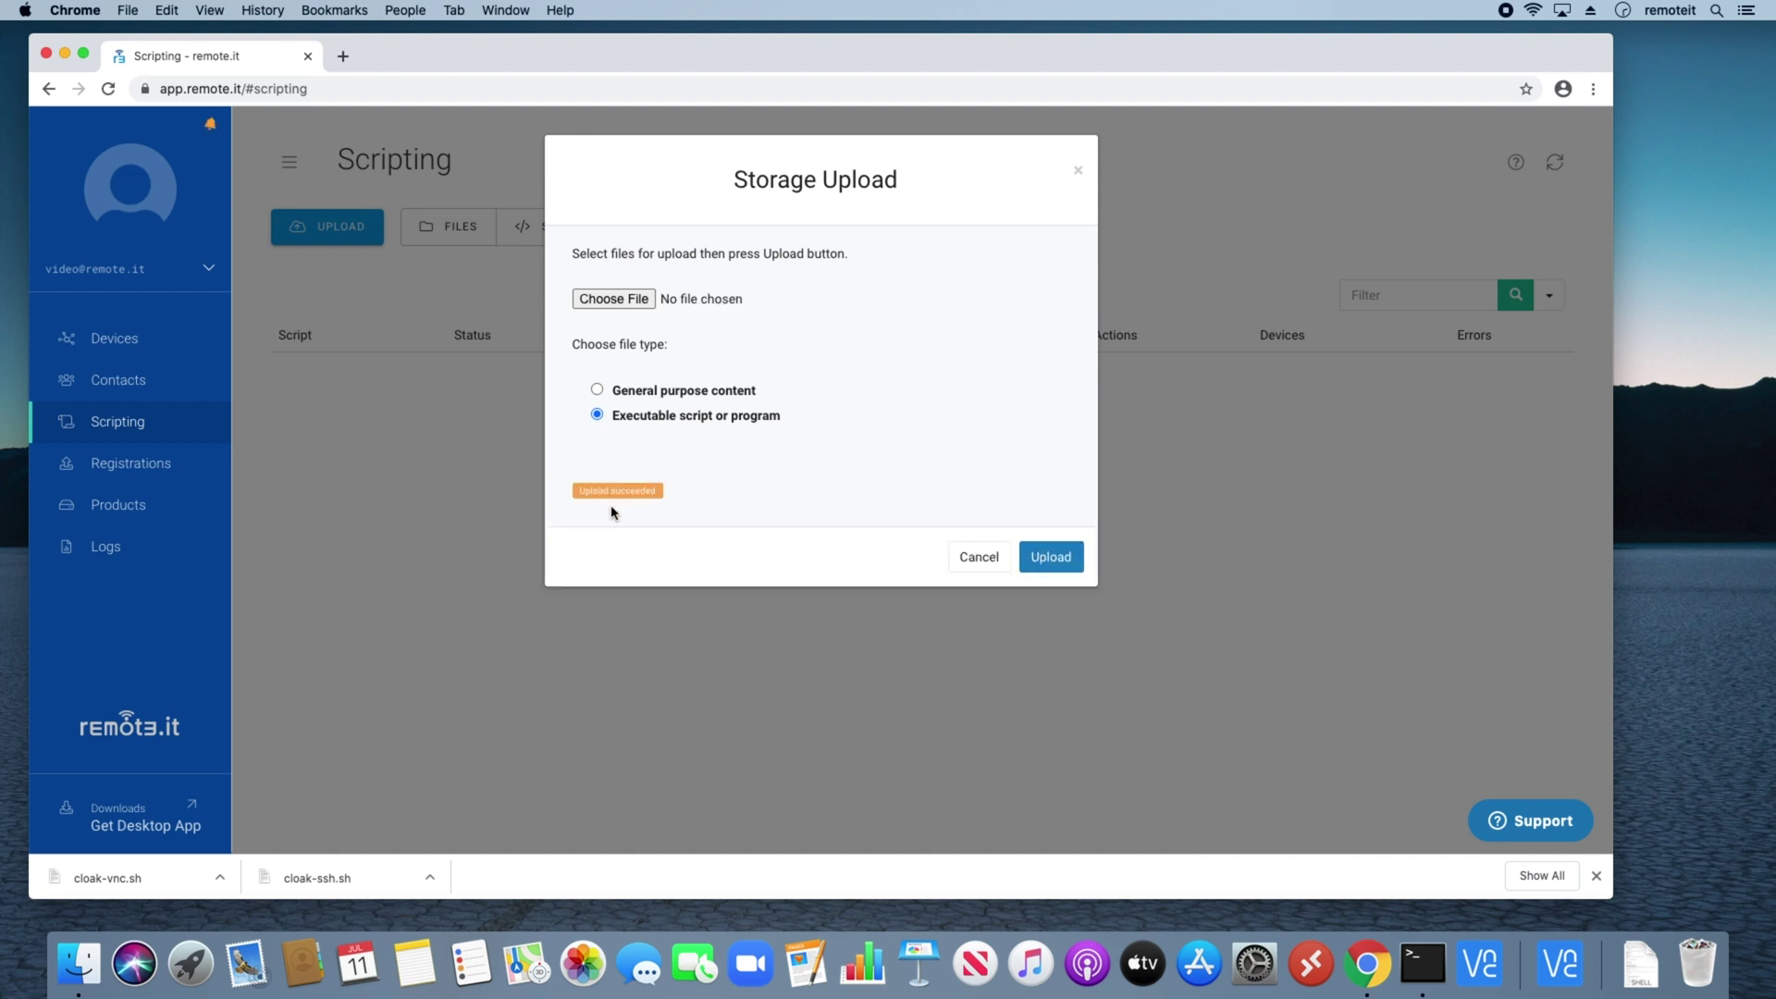
Upload cloak-vnc.sh as an executable script and close the upload dialog
click(622, 303)
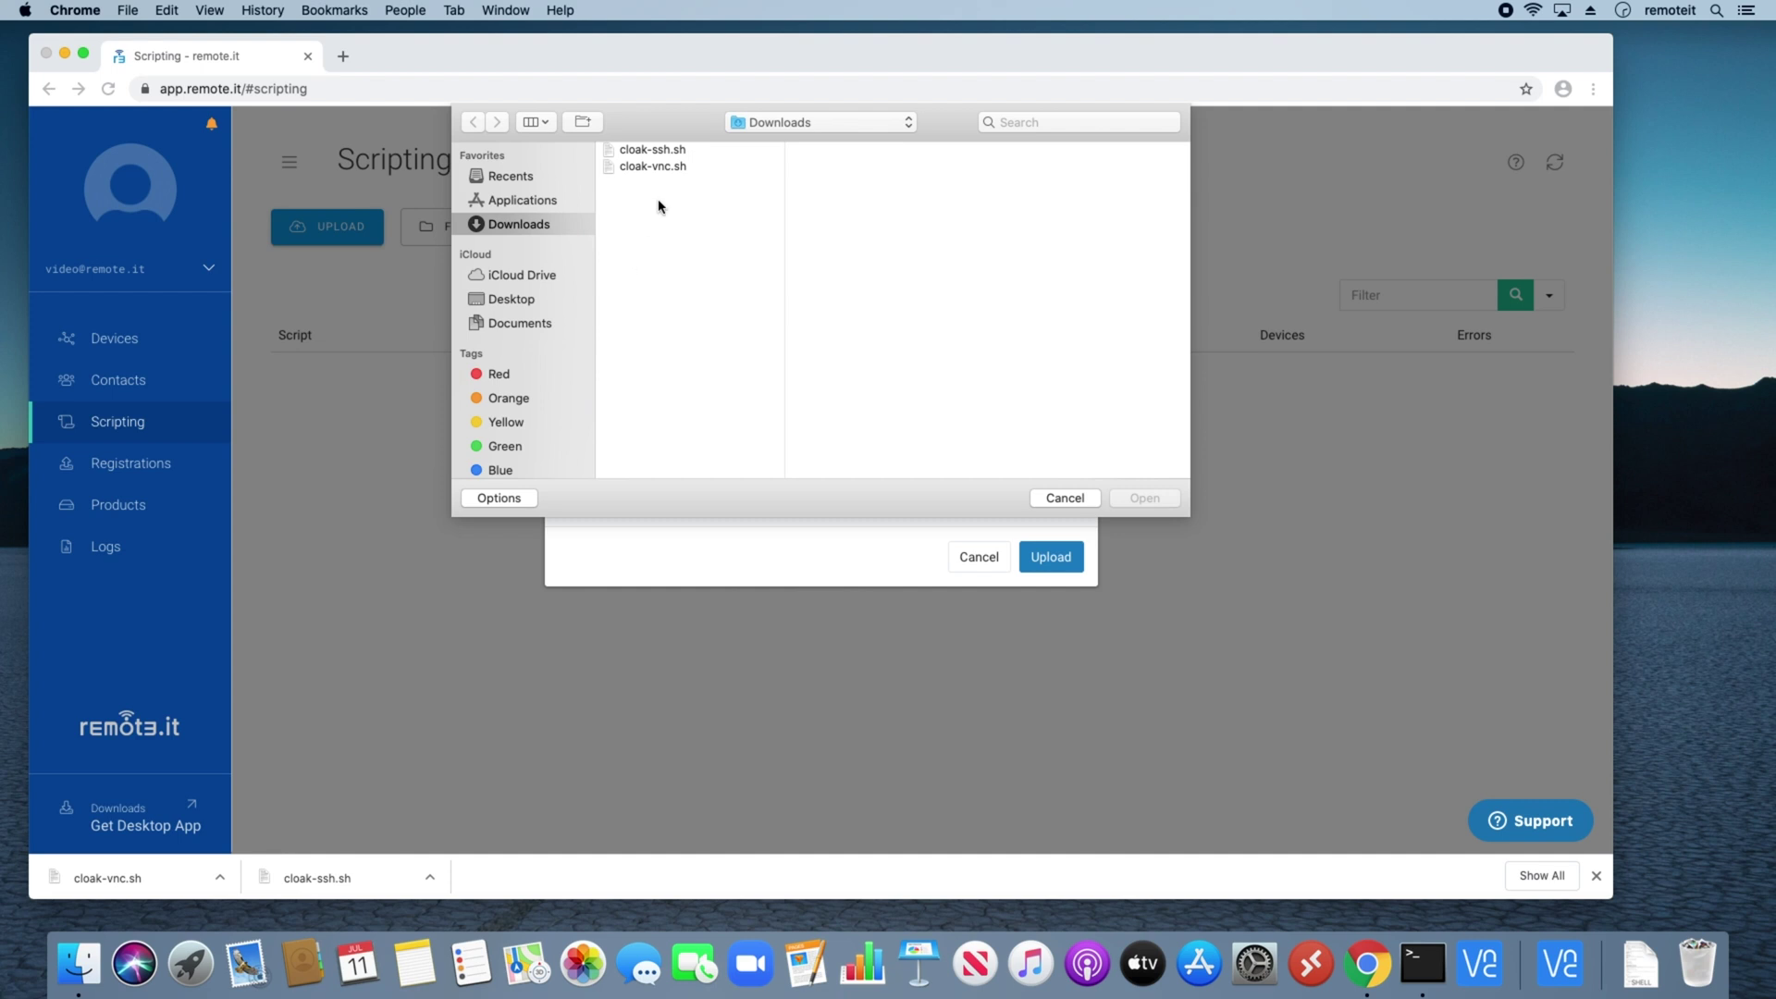
click(660, 168)
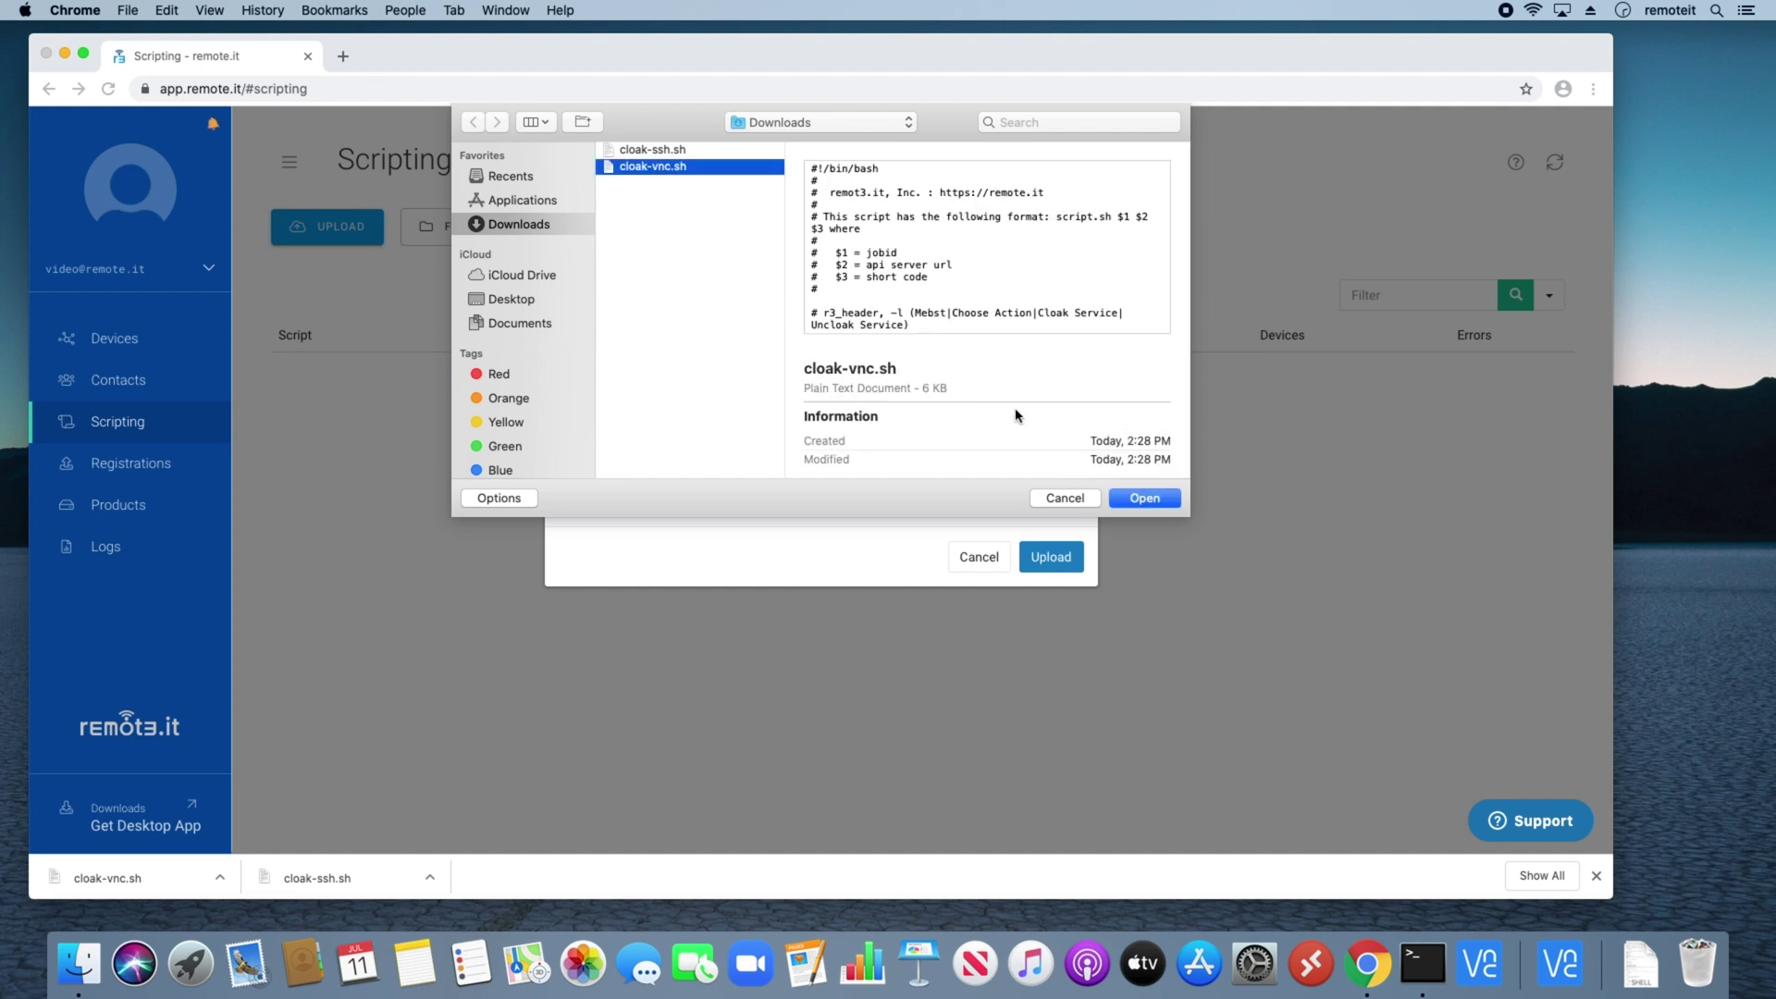
click(1142, 498)
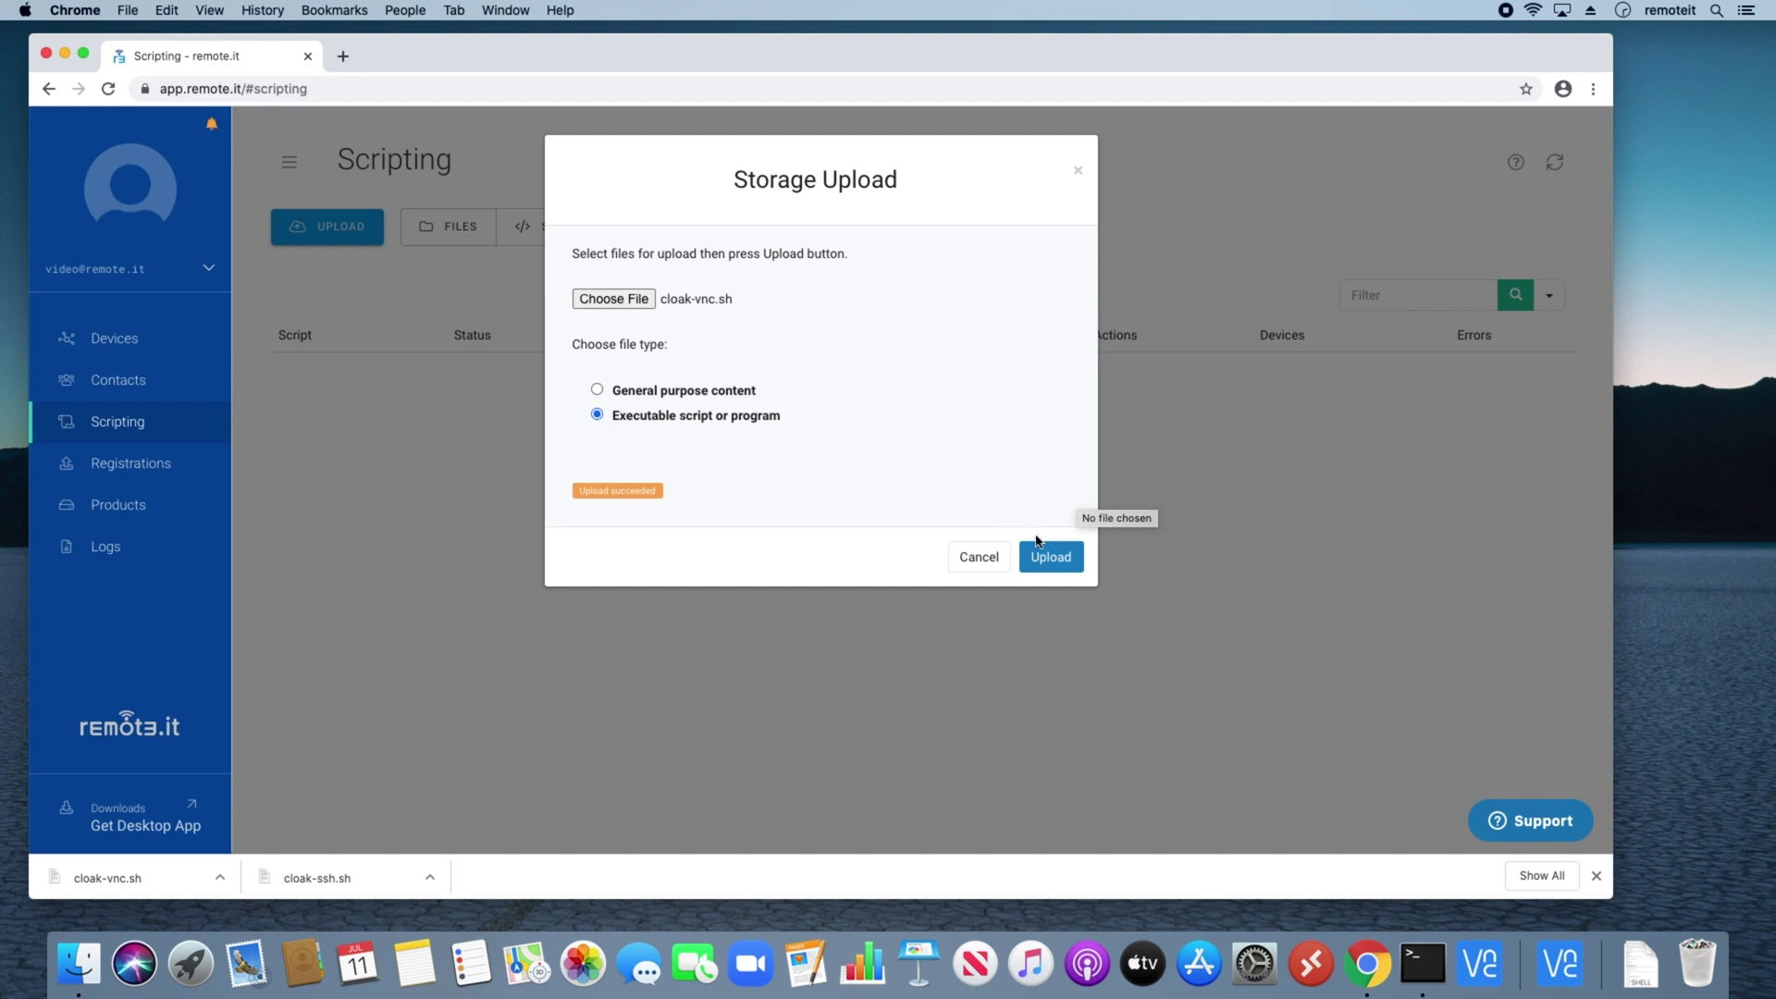
click(1058, 559)
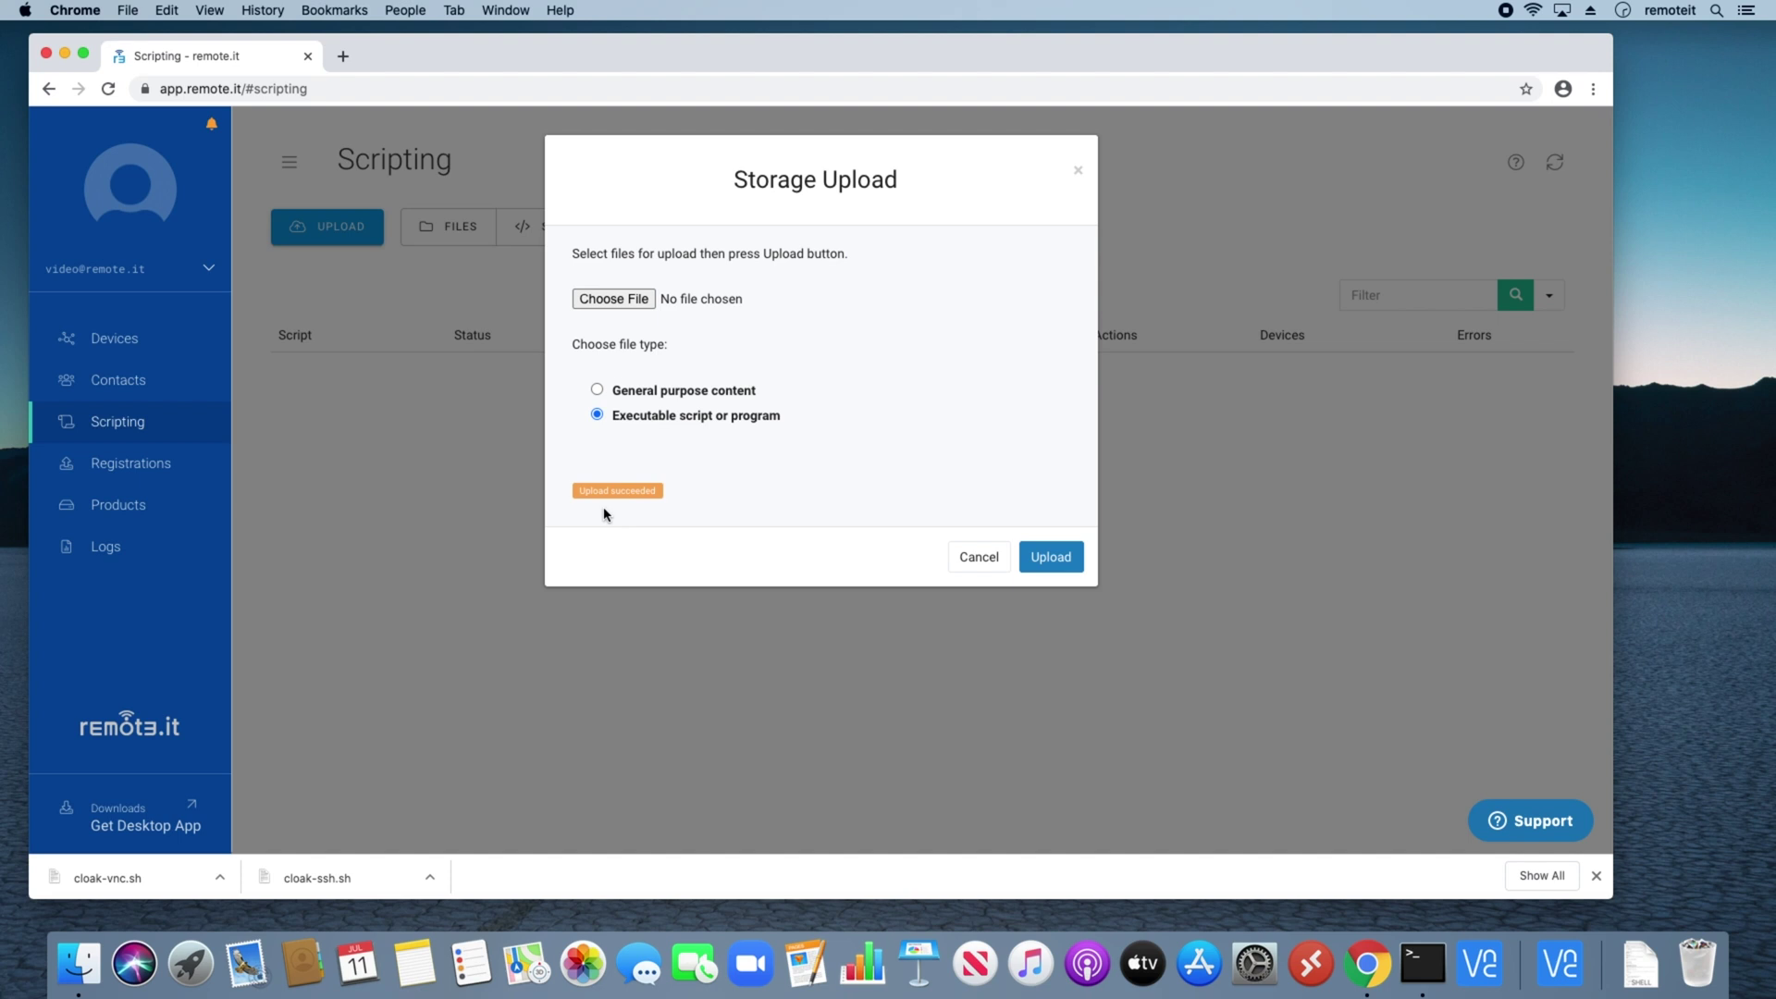
click(1080, 169)
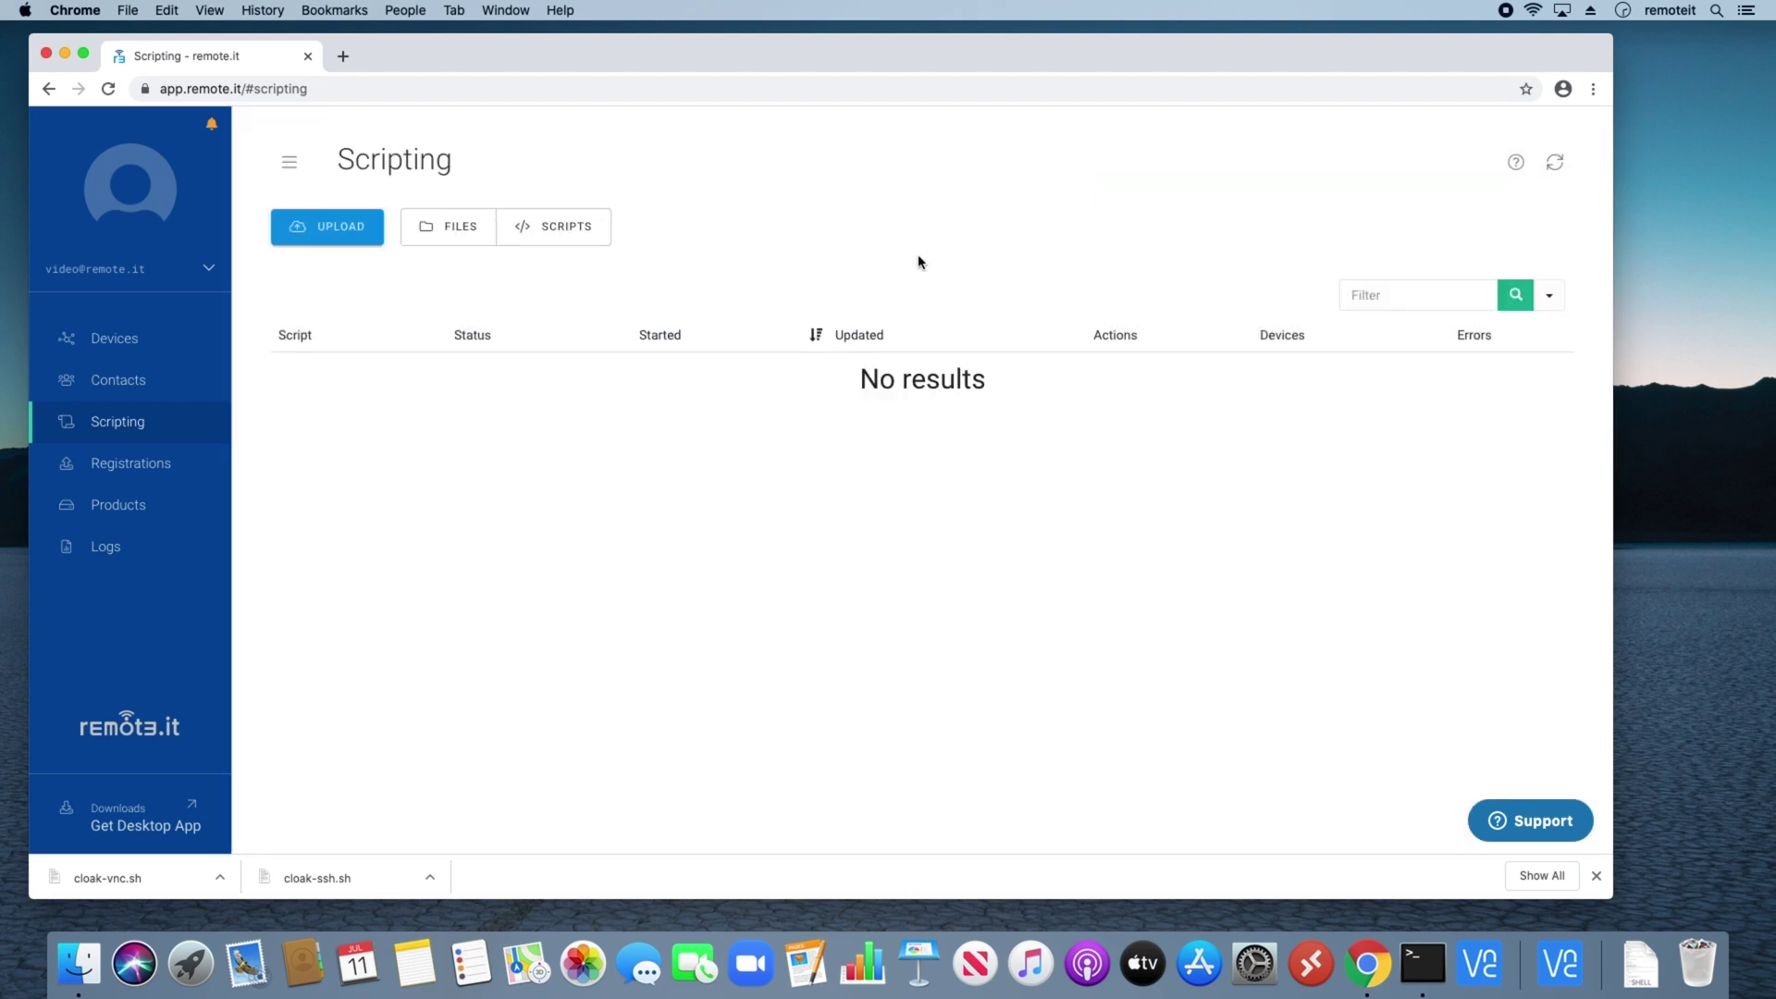
Confirm Script Storage lists cloak-ssh.sh and cloak-vnc.sh, then return to Devices
click(554, 229)
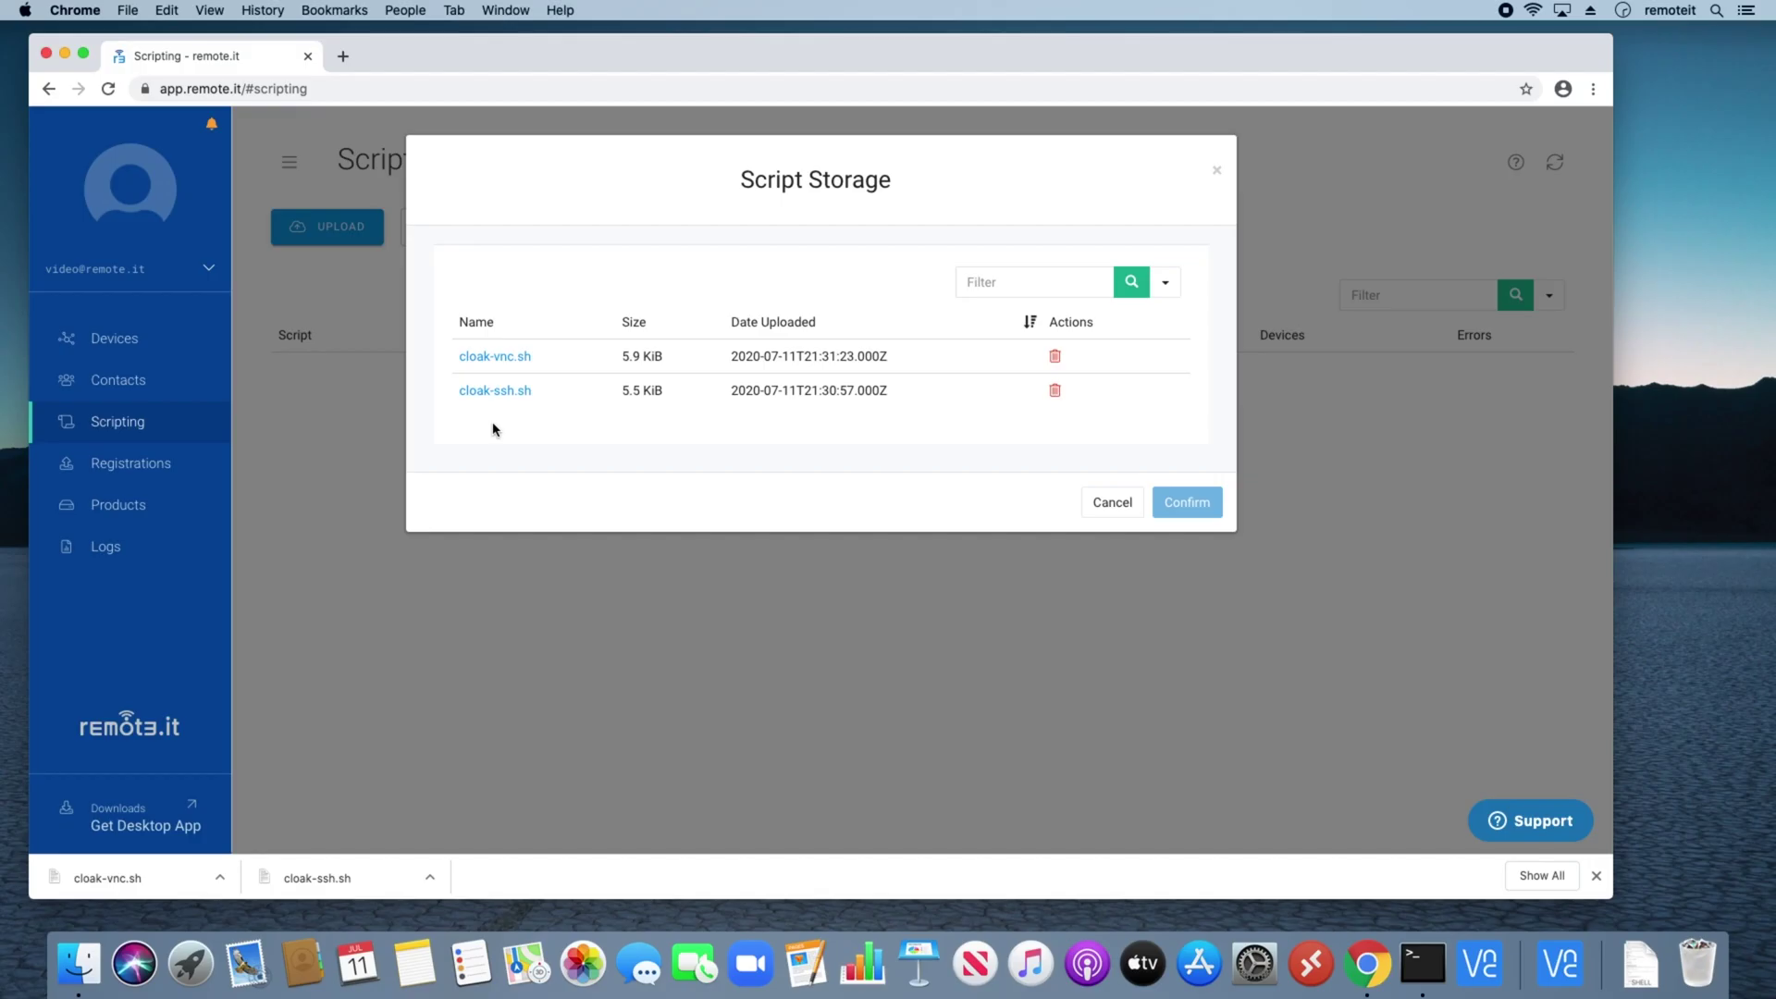
click(1106, 510)
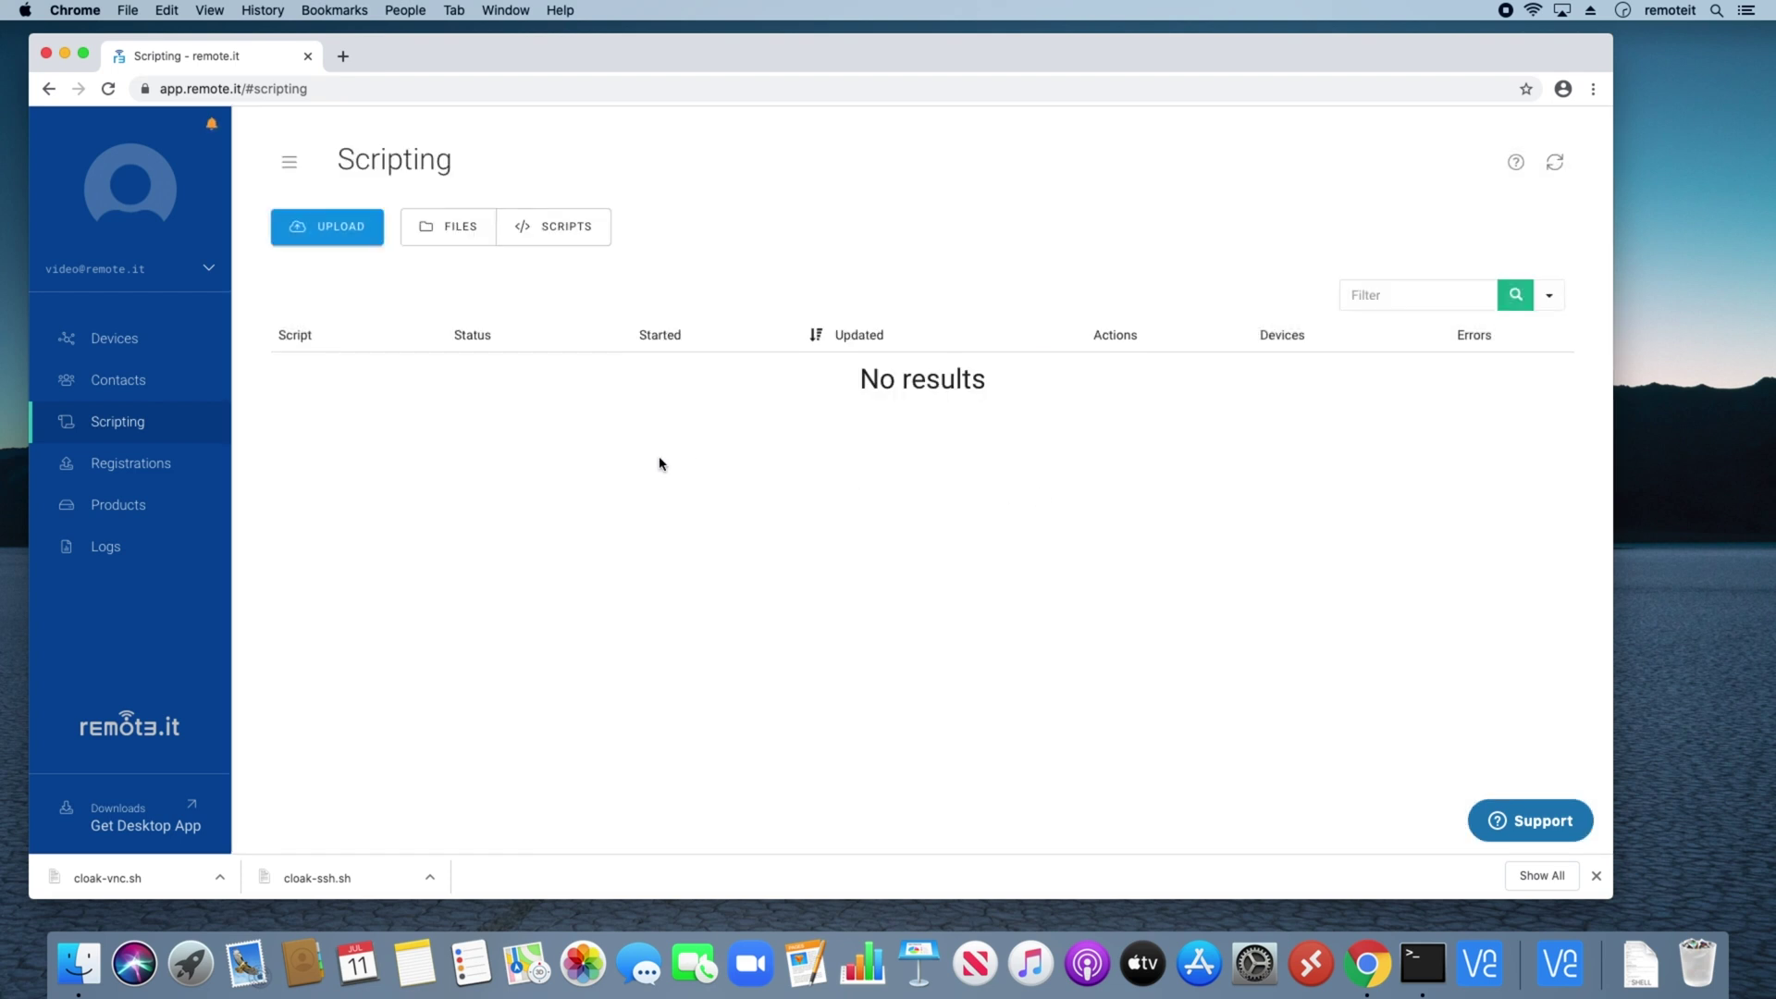
click(116, 342)
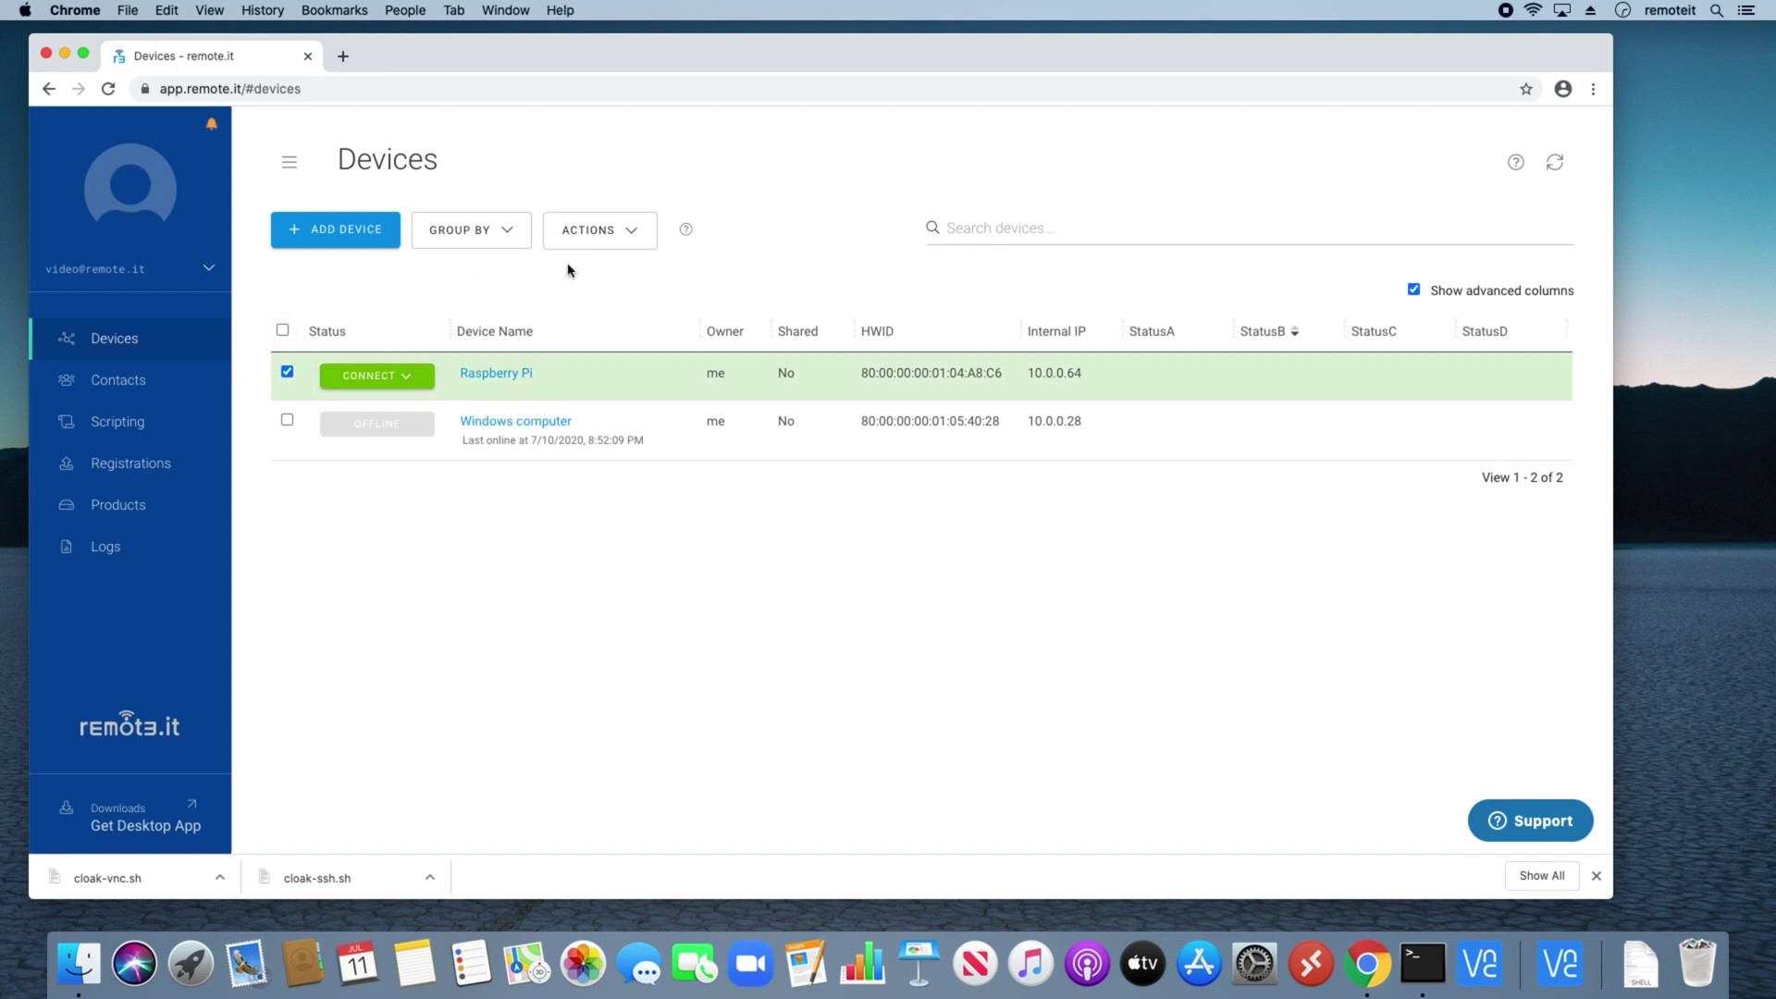
Run cloak-ssh.sh on the Raspberry Pi with the Cloak Service action, allowing status-column updates
click(632, 239)
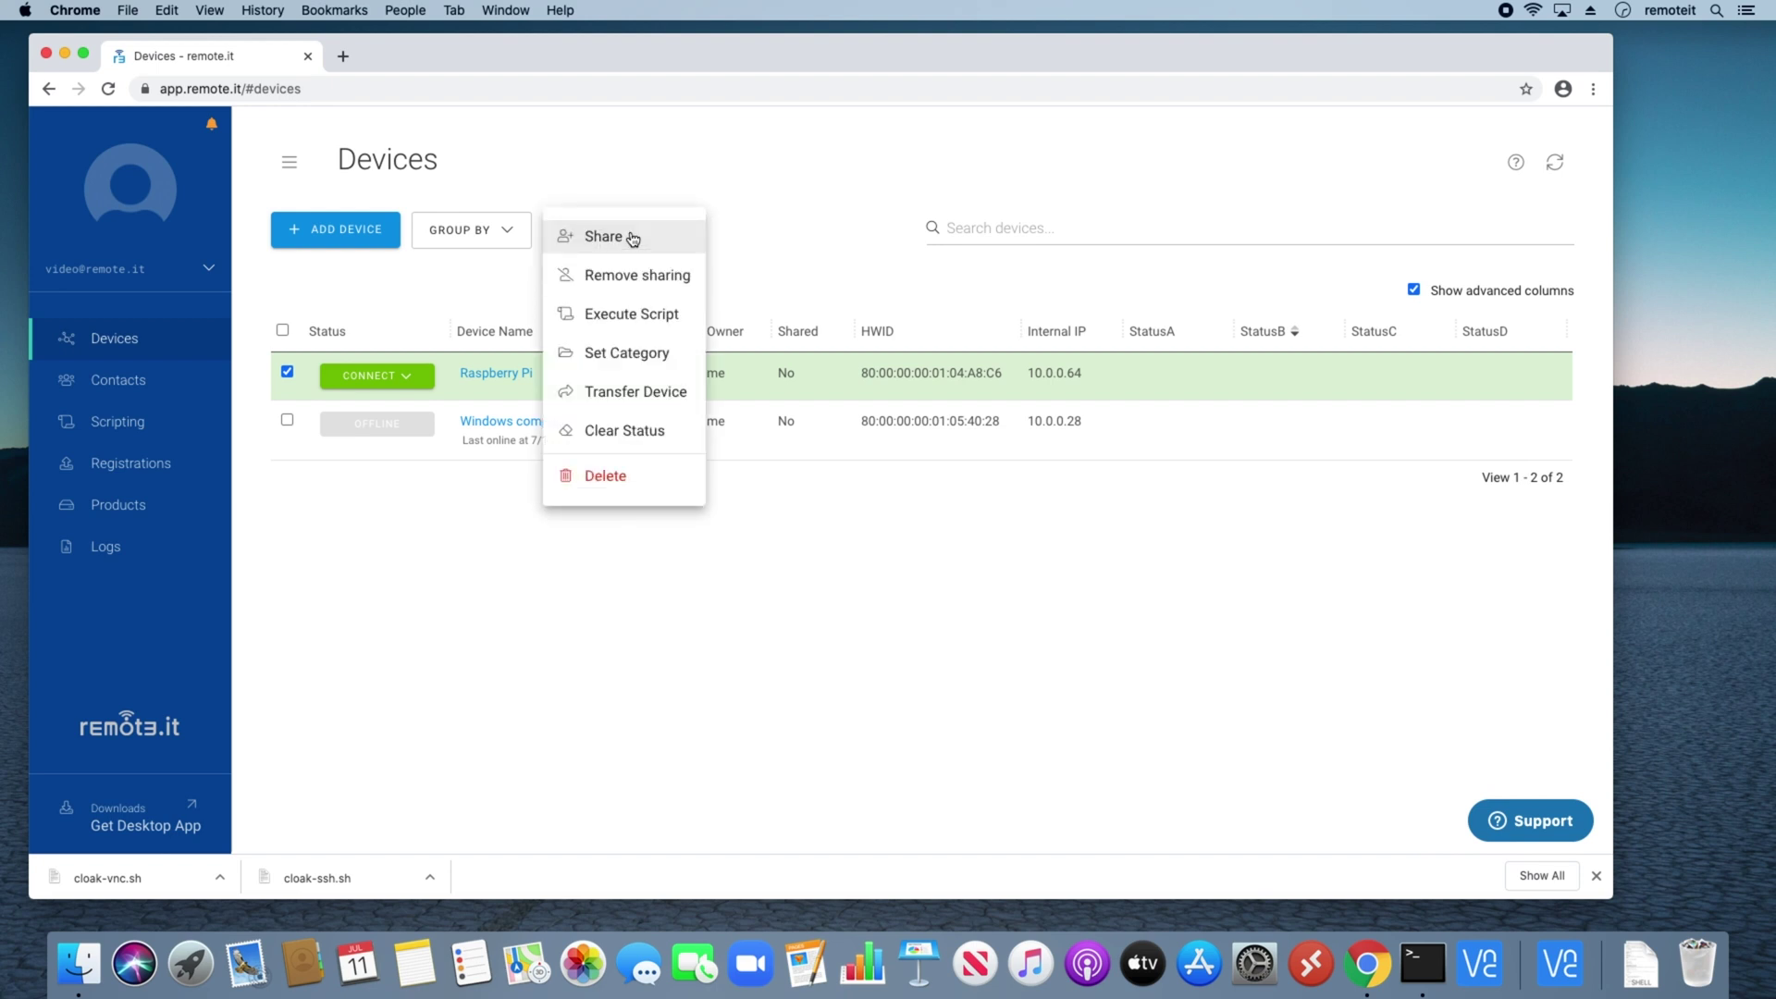
click(597, 315)
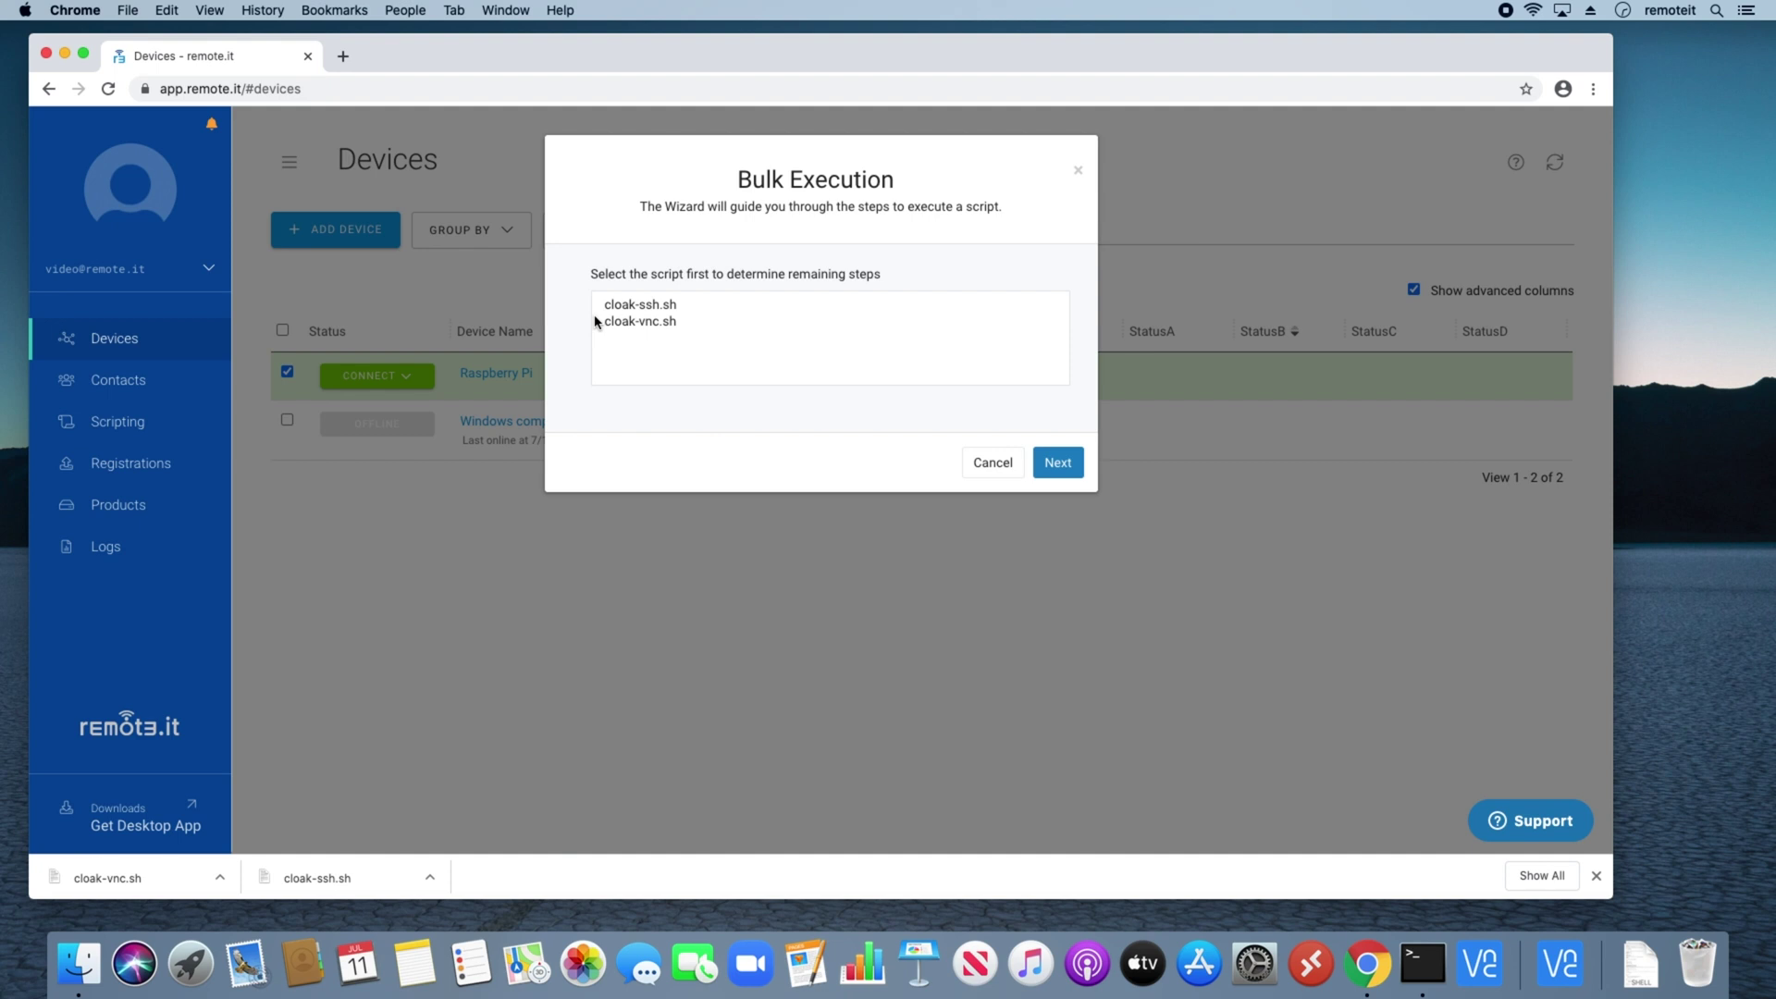
click(625, 307)
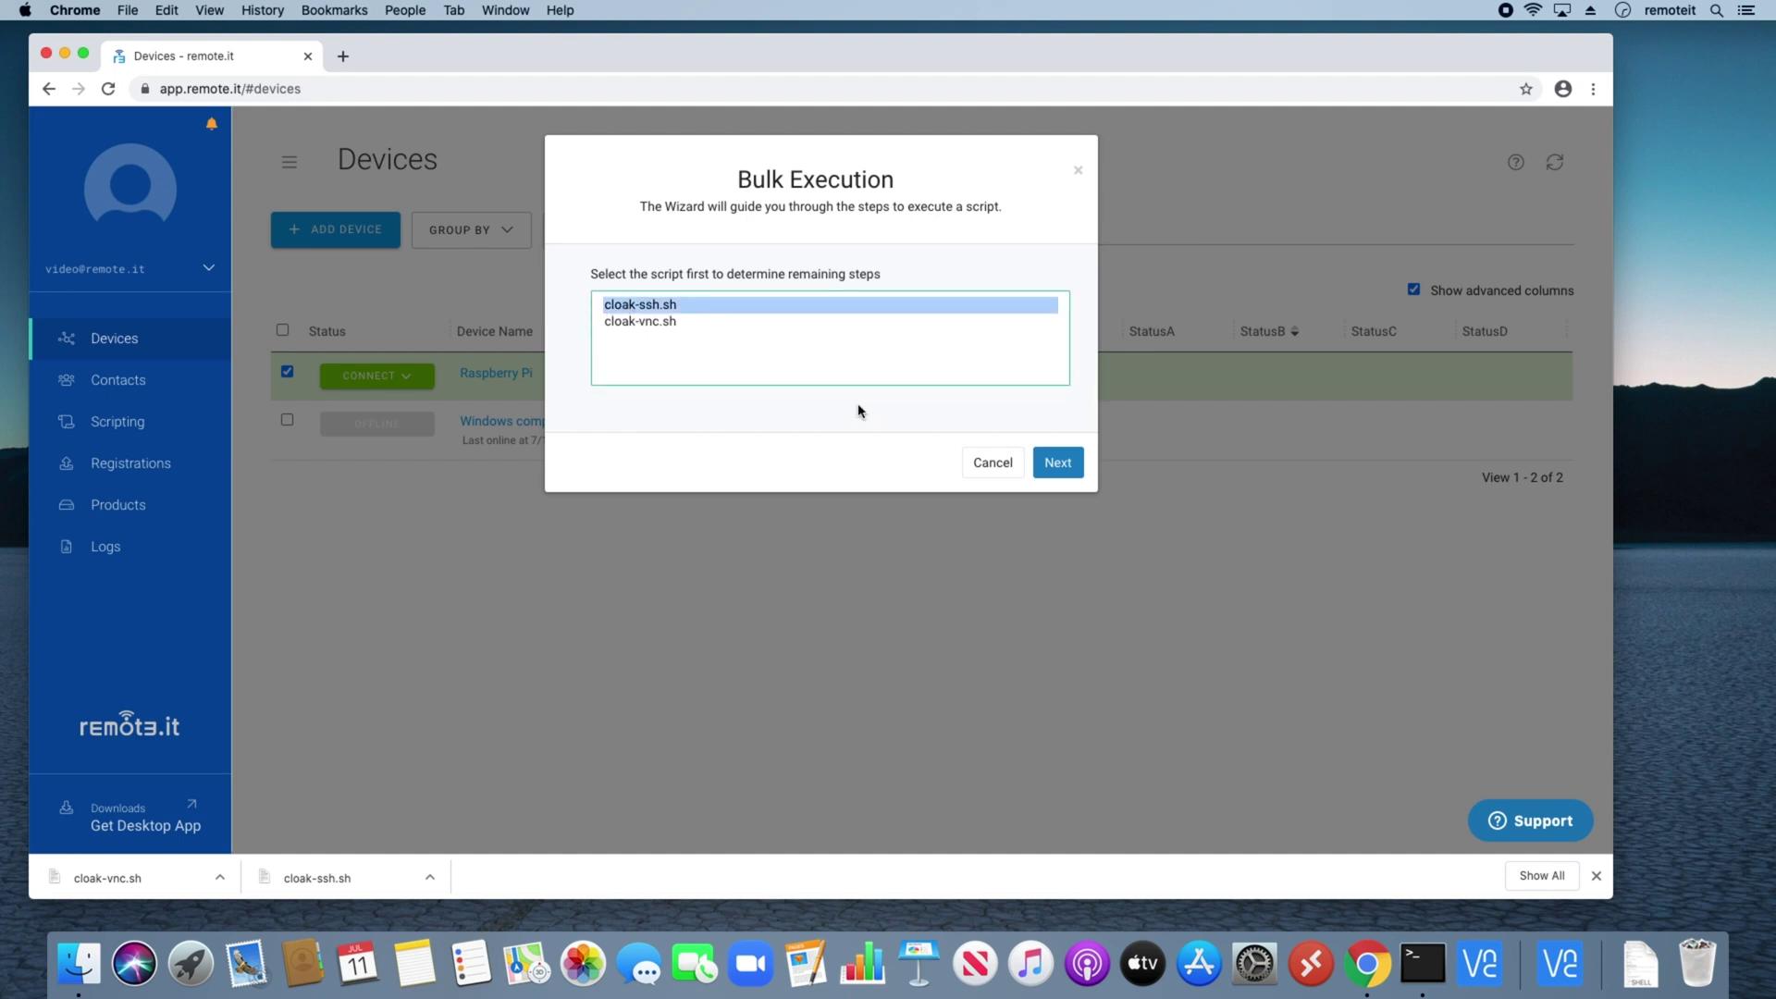
click(1058, 464)
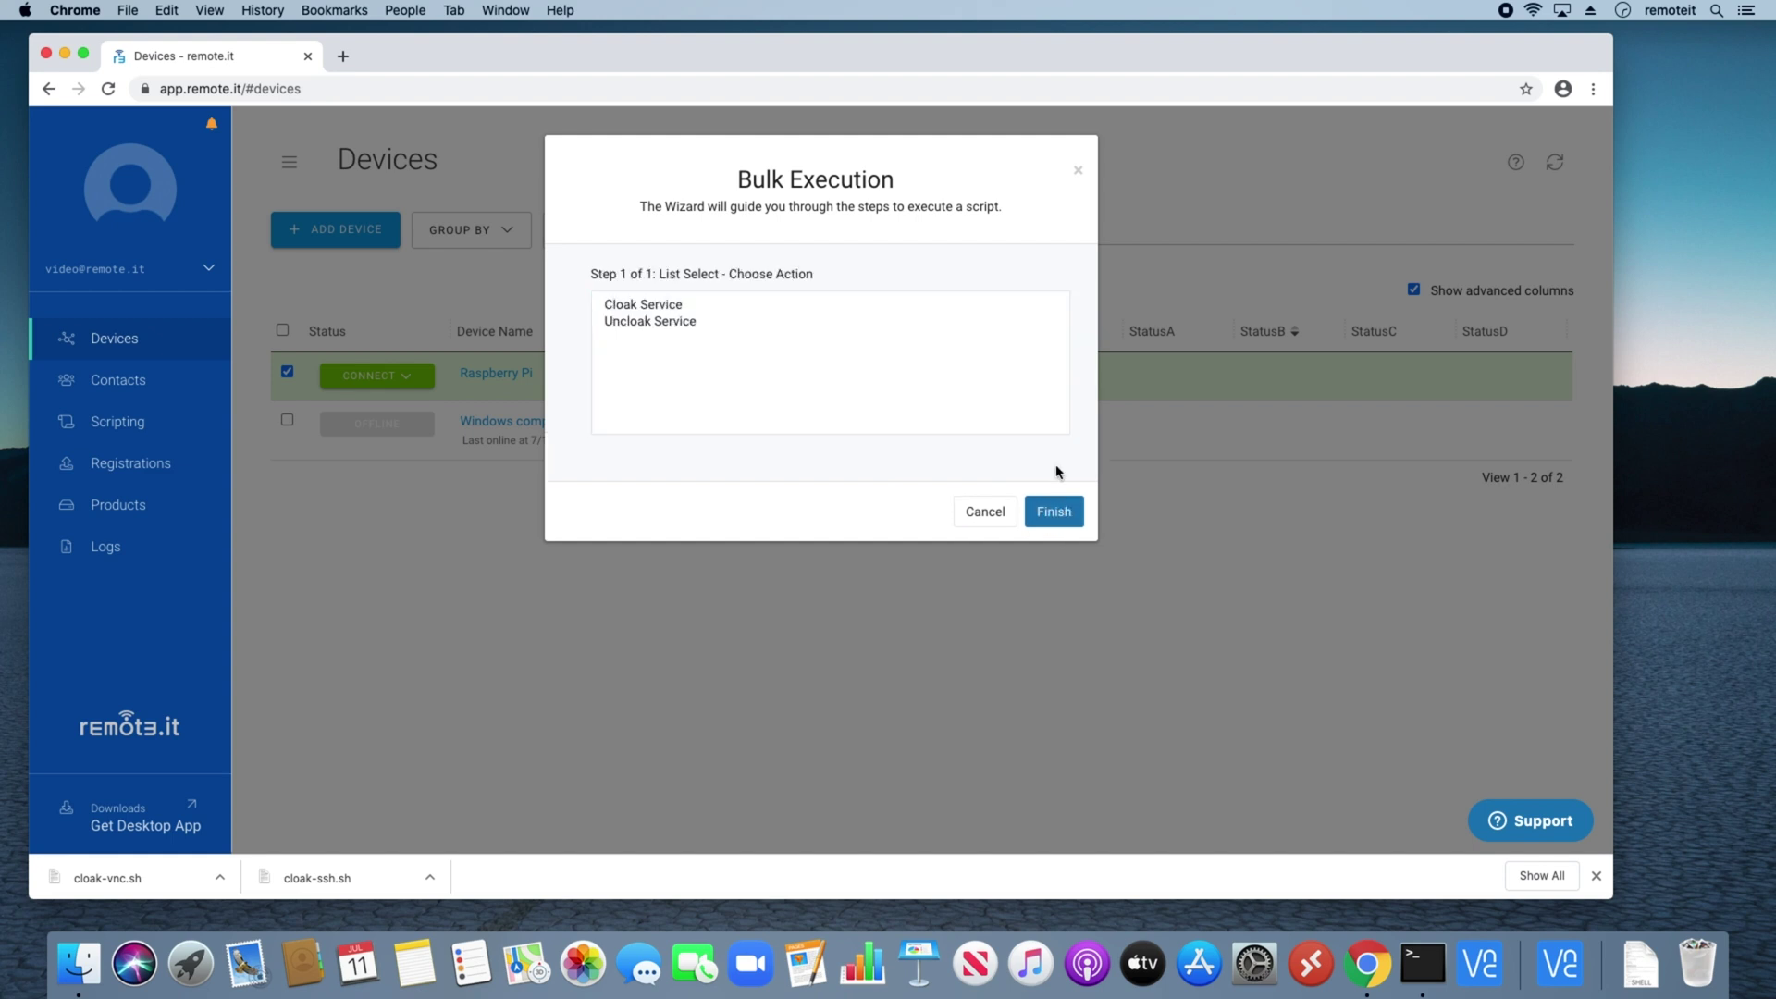
click(658, 306)
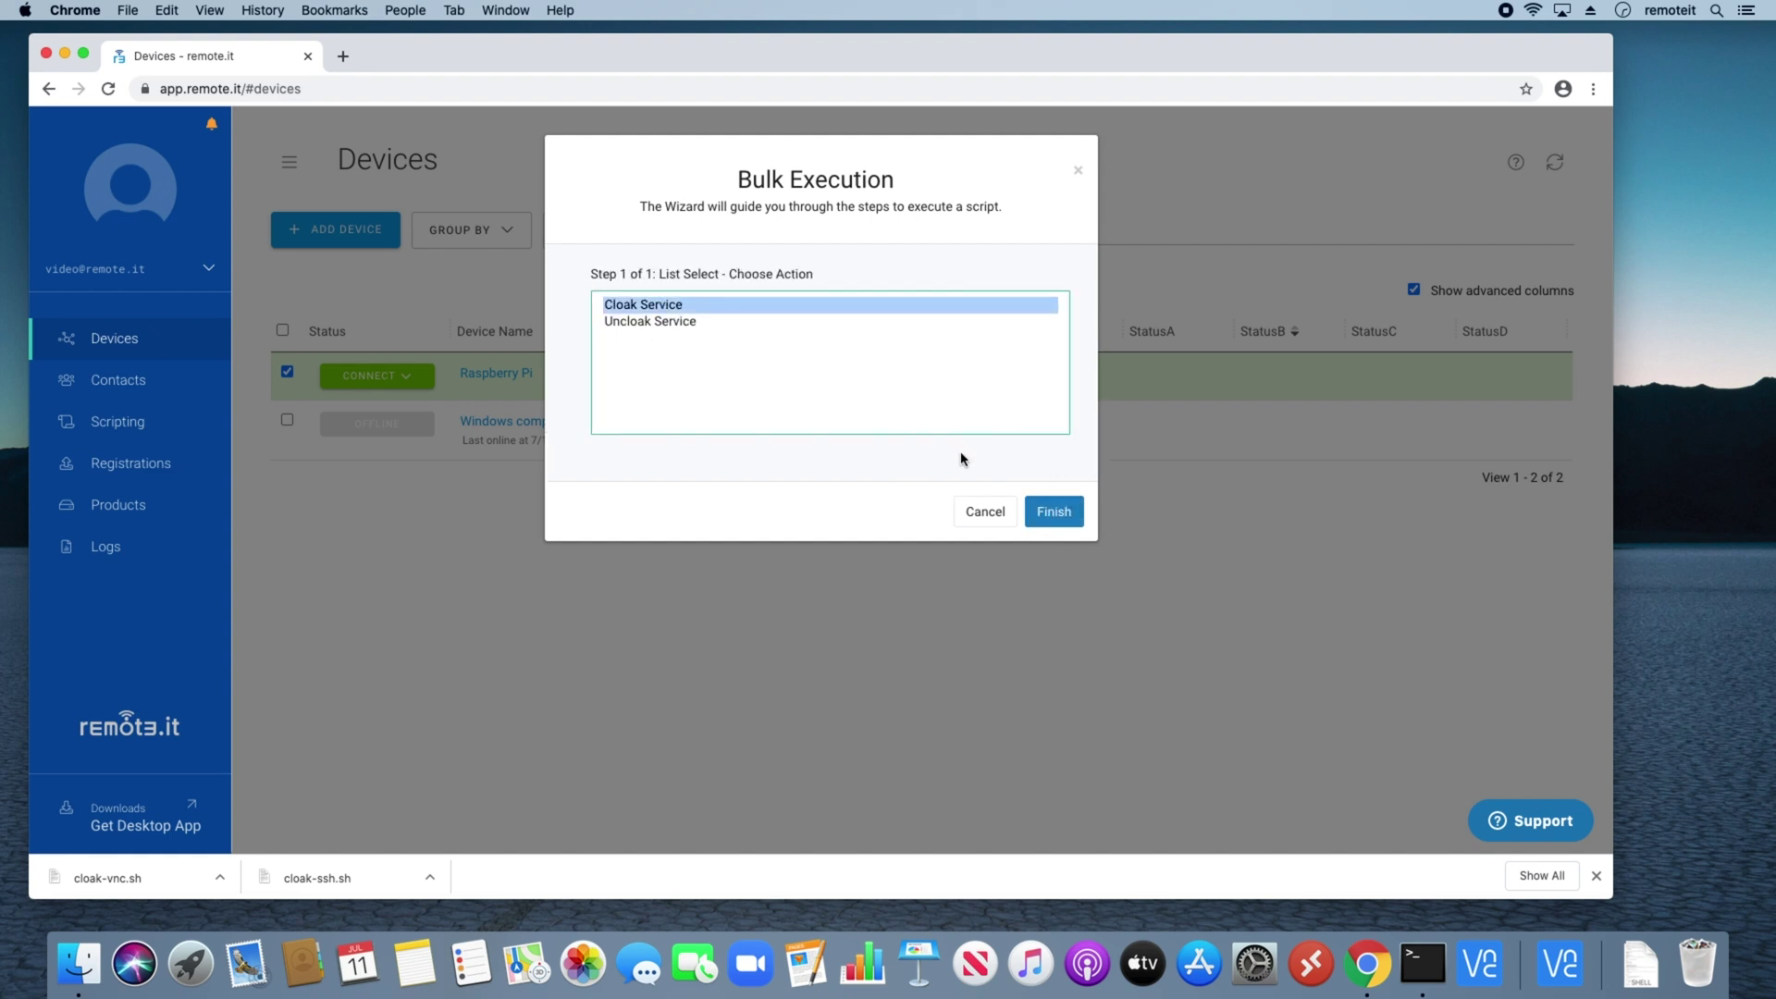
click(1051, 510)
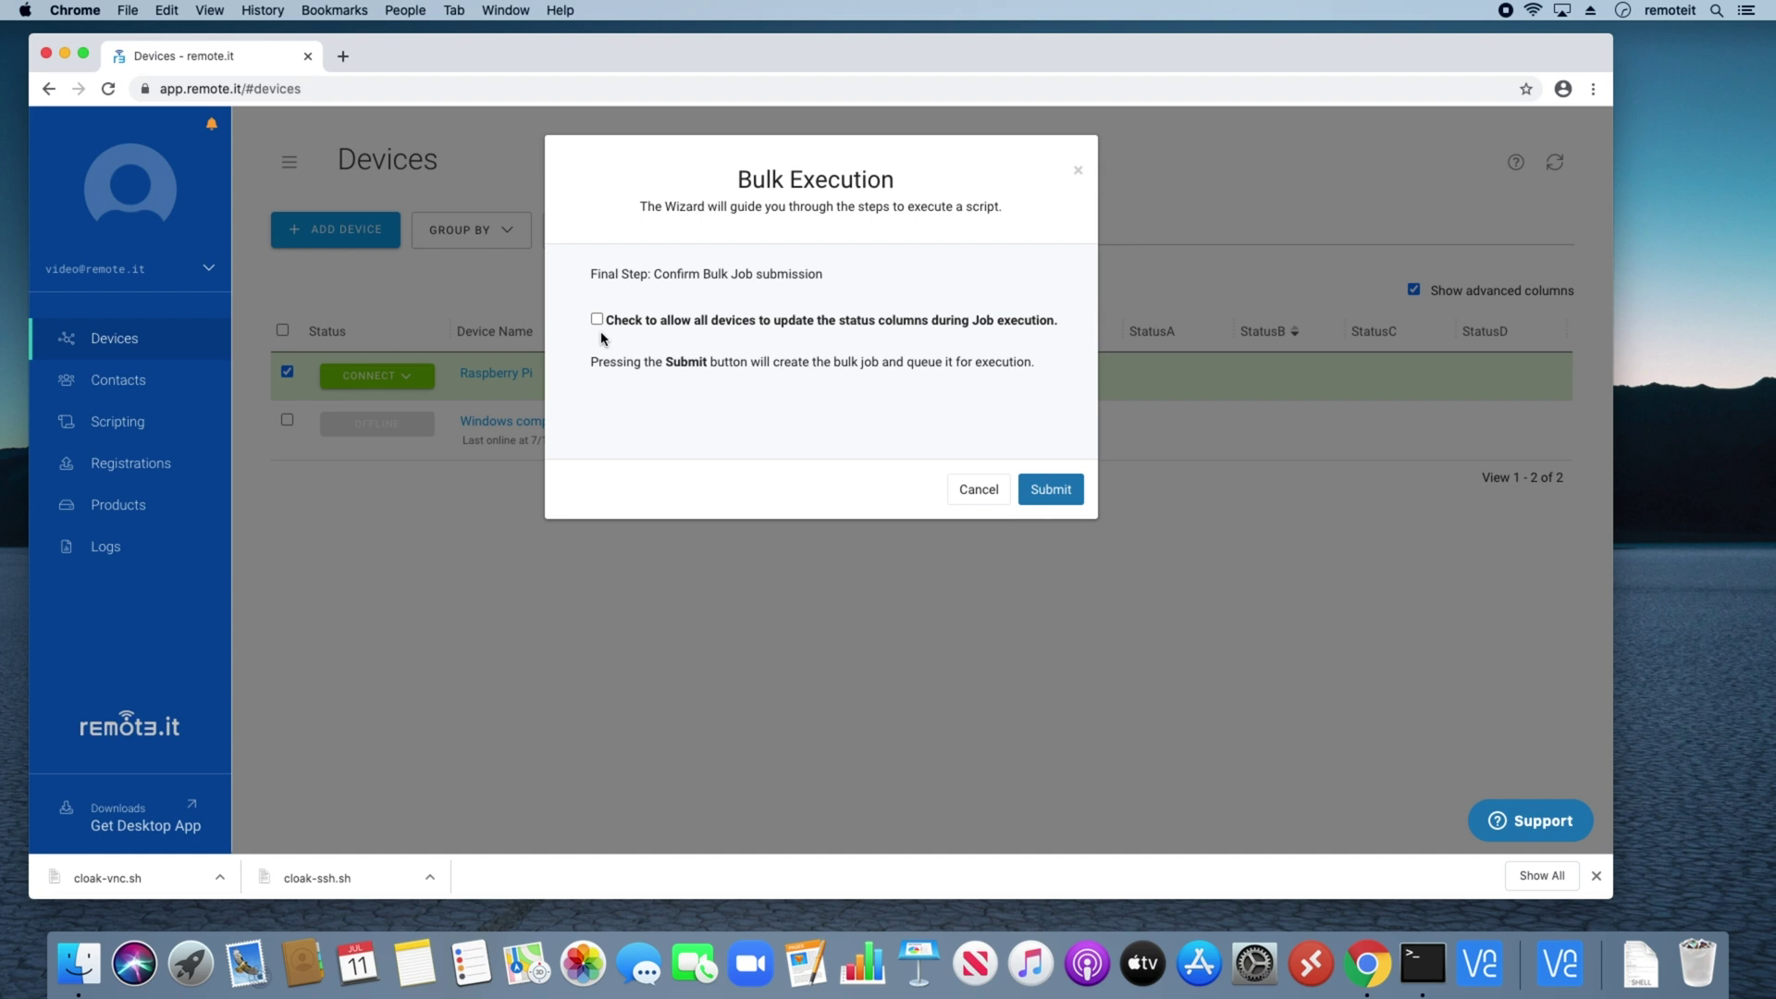
click(597, 320)
click(1055, 492)
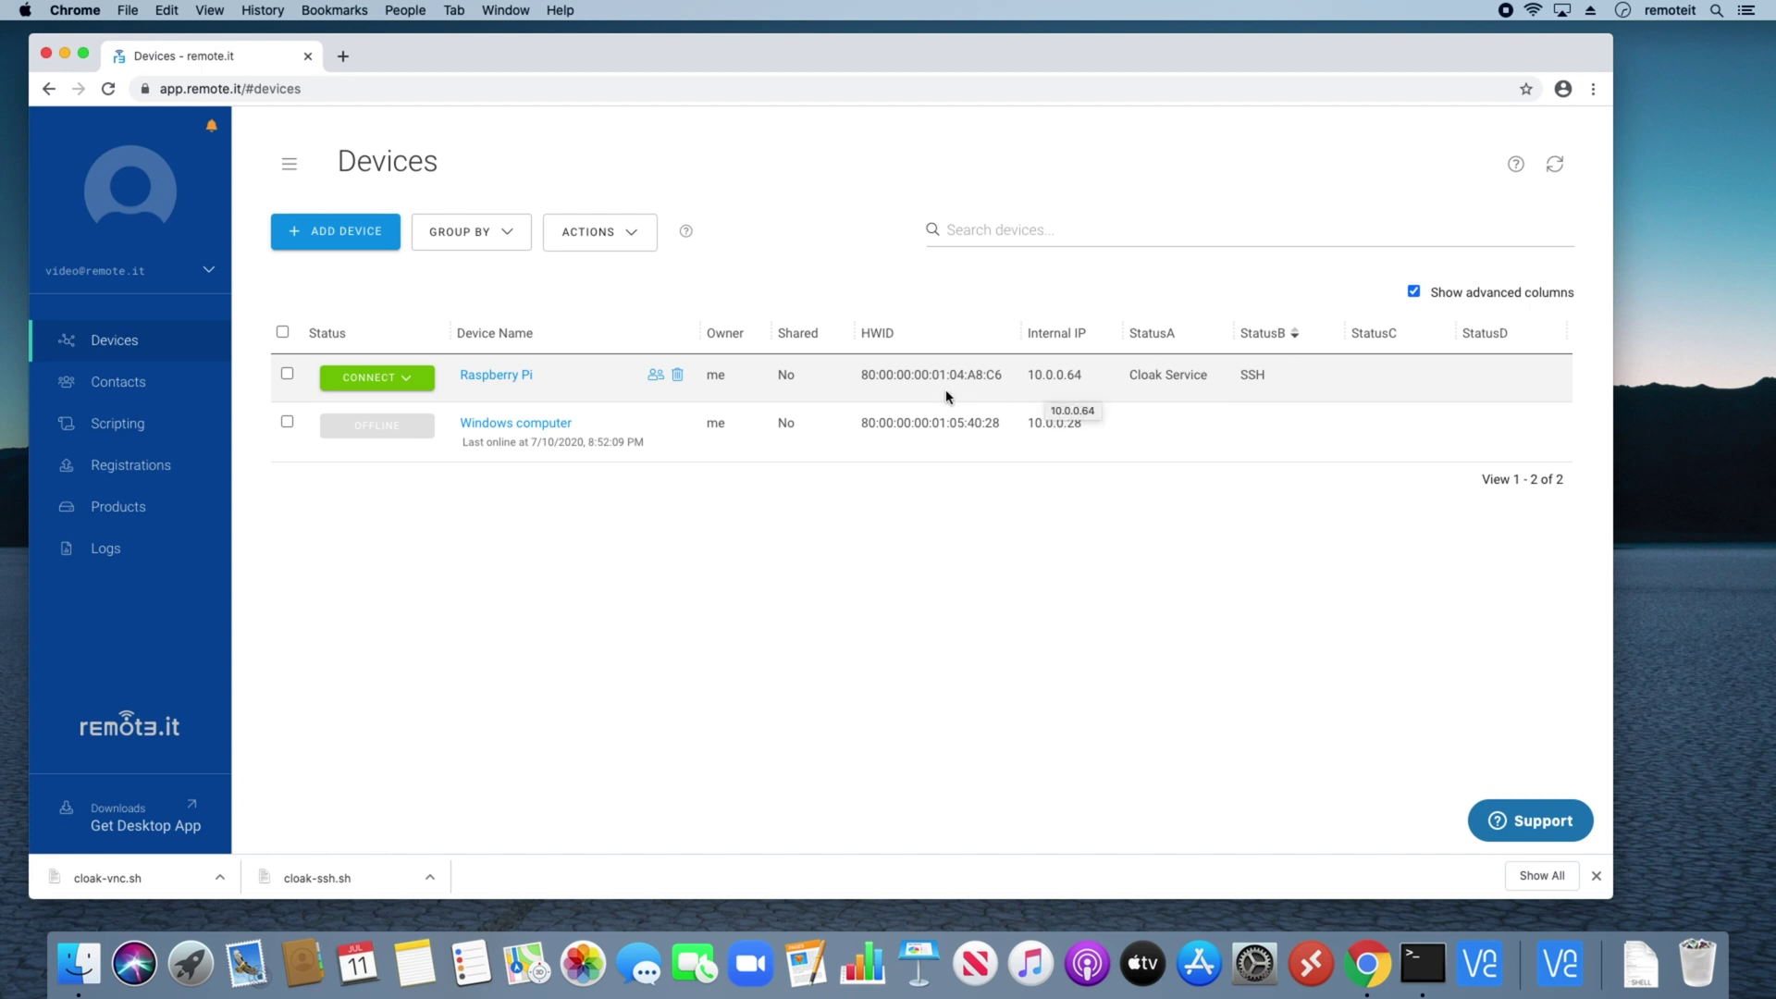
Run cloak-vnc.sh on the Raspberry Pi with the Cloak Service action as a bulk job
click(286, 373)
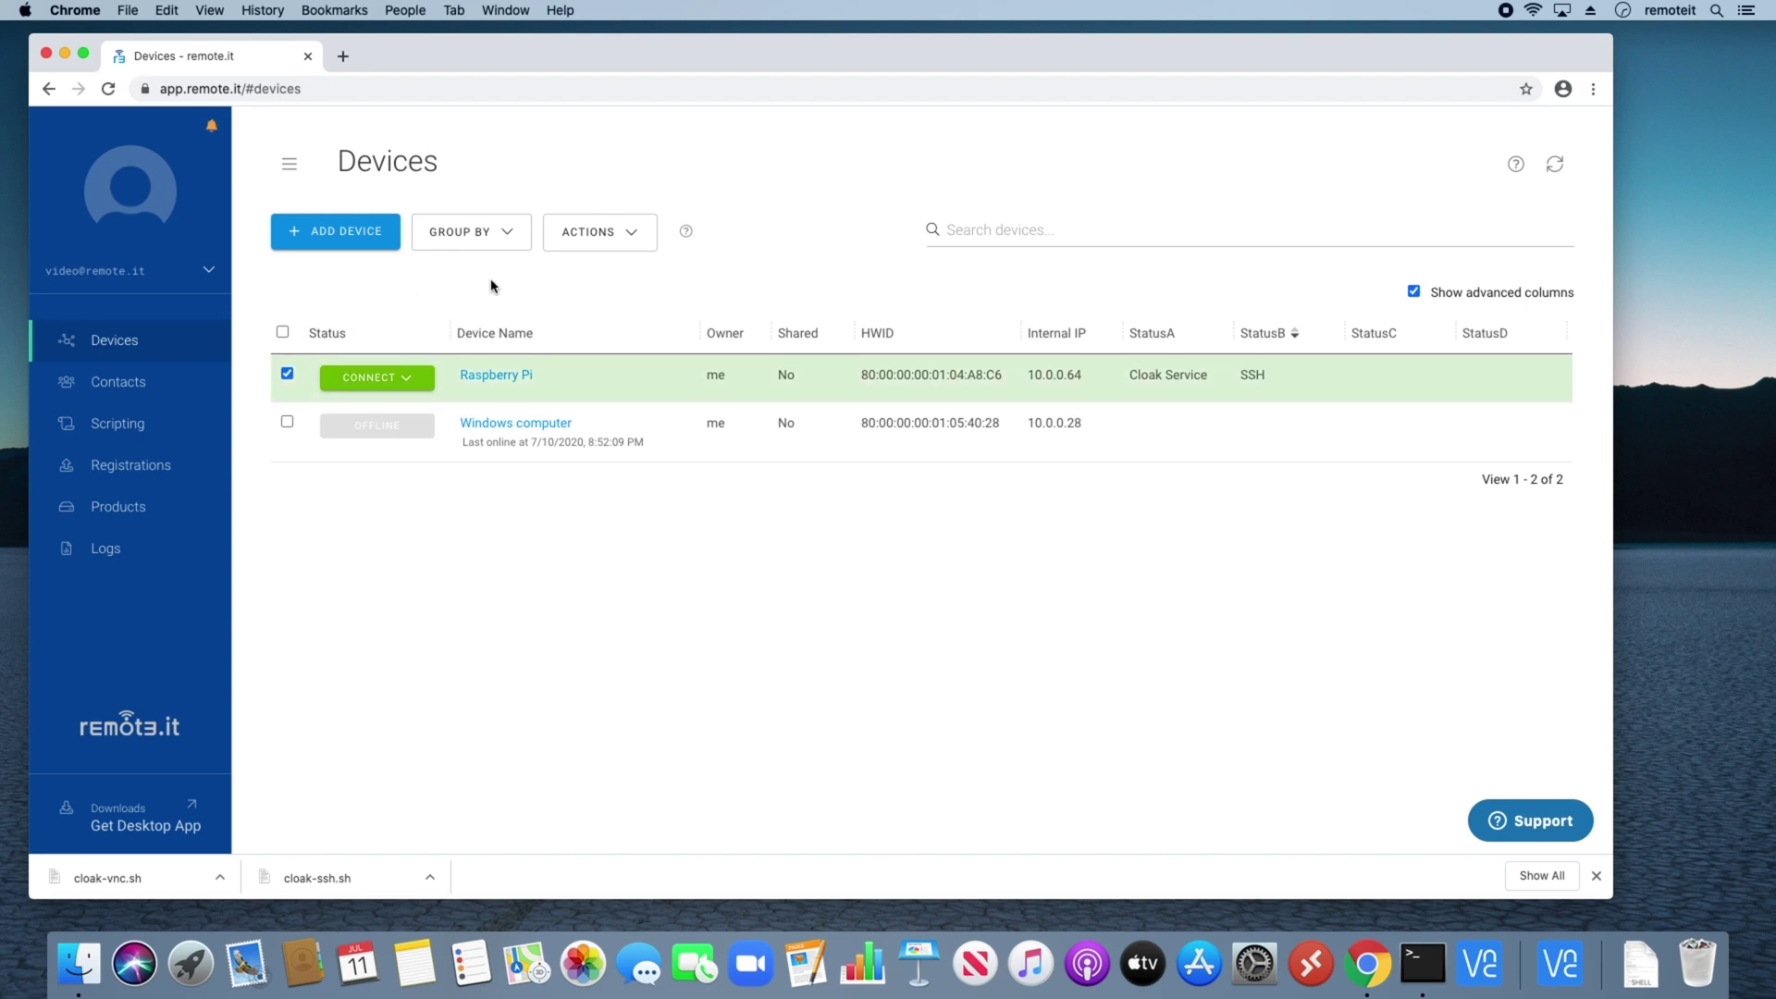
click(622, 234)
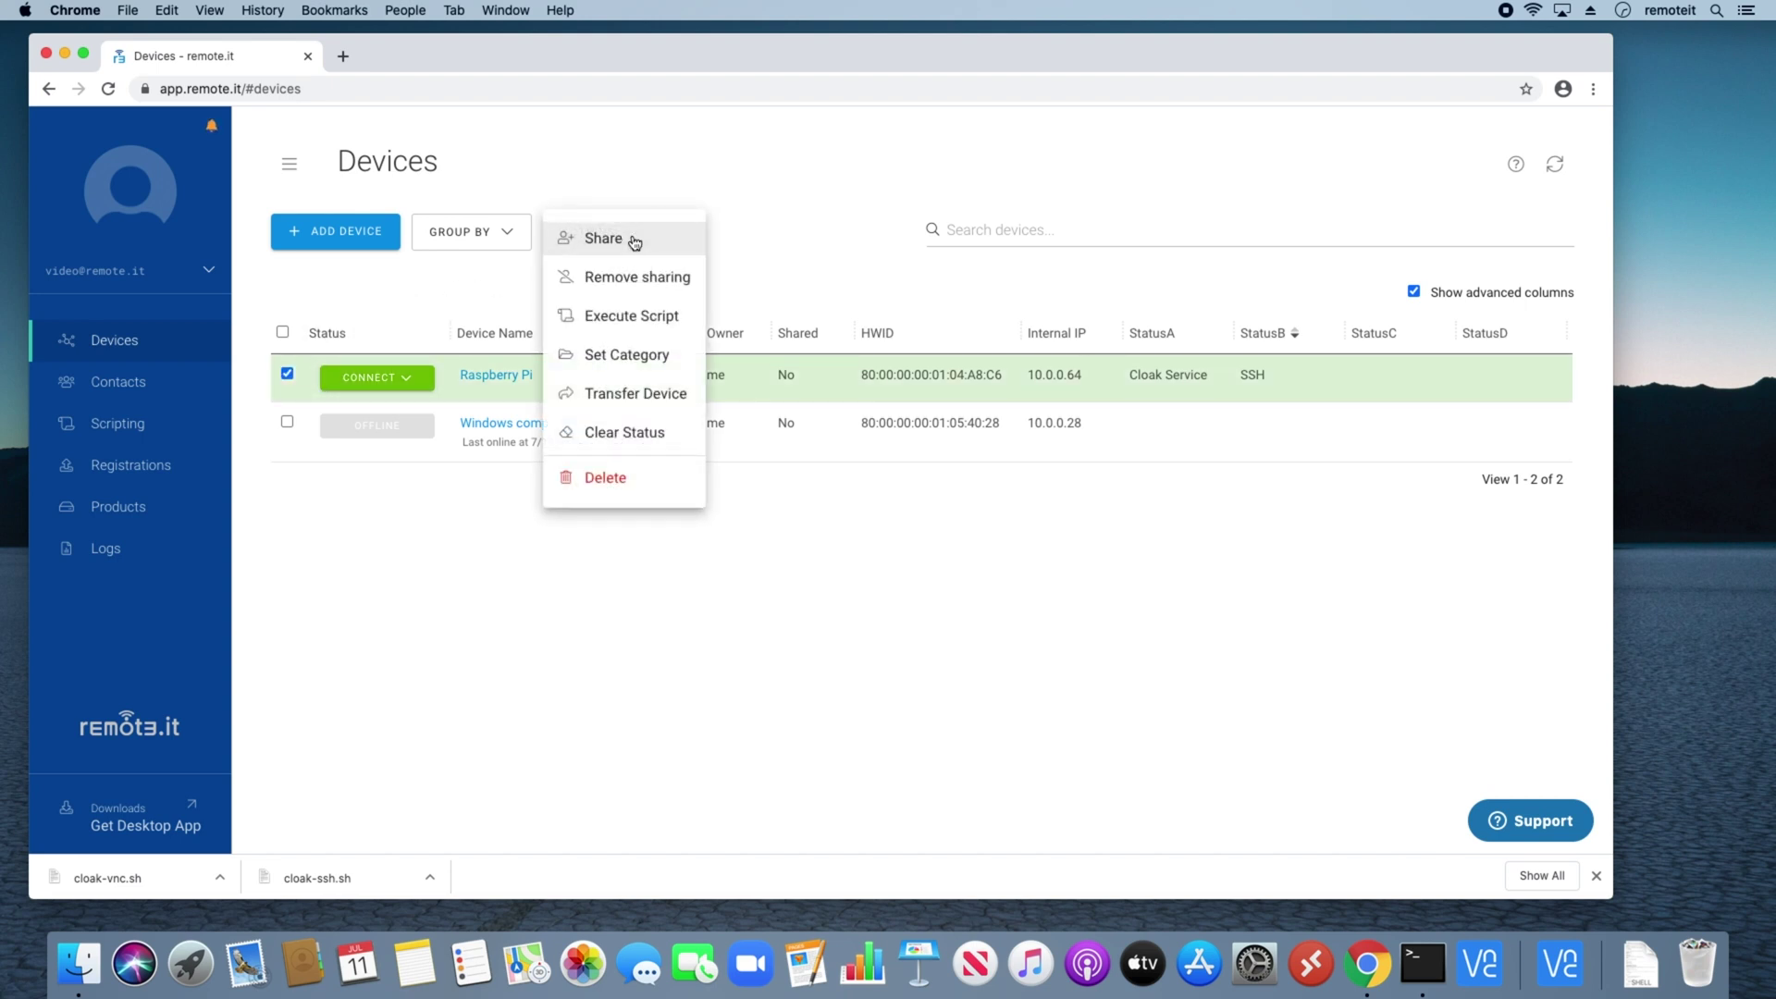
click(626, 320)
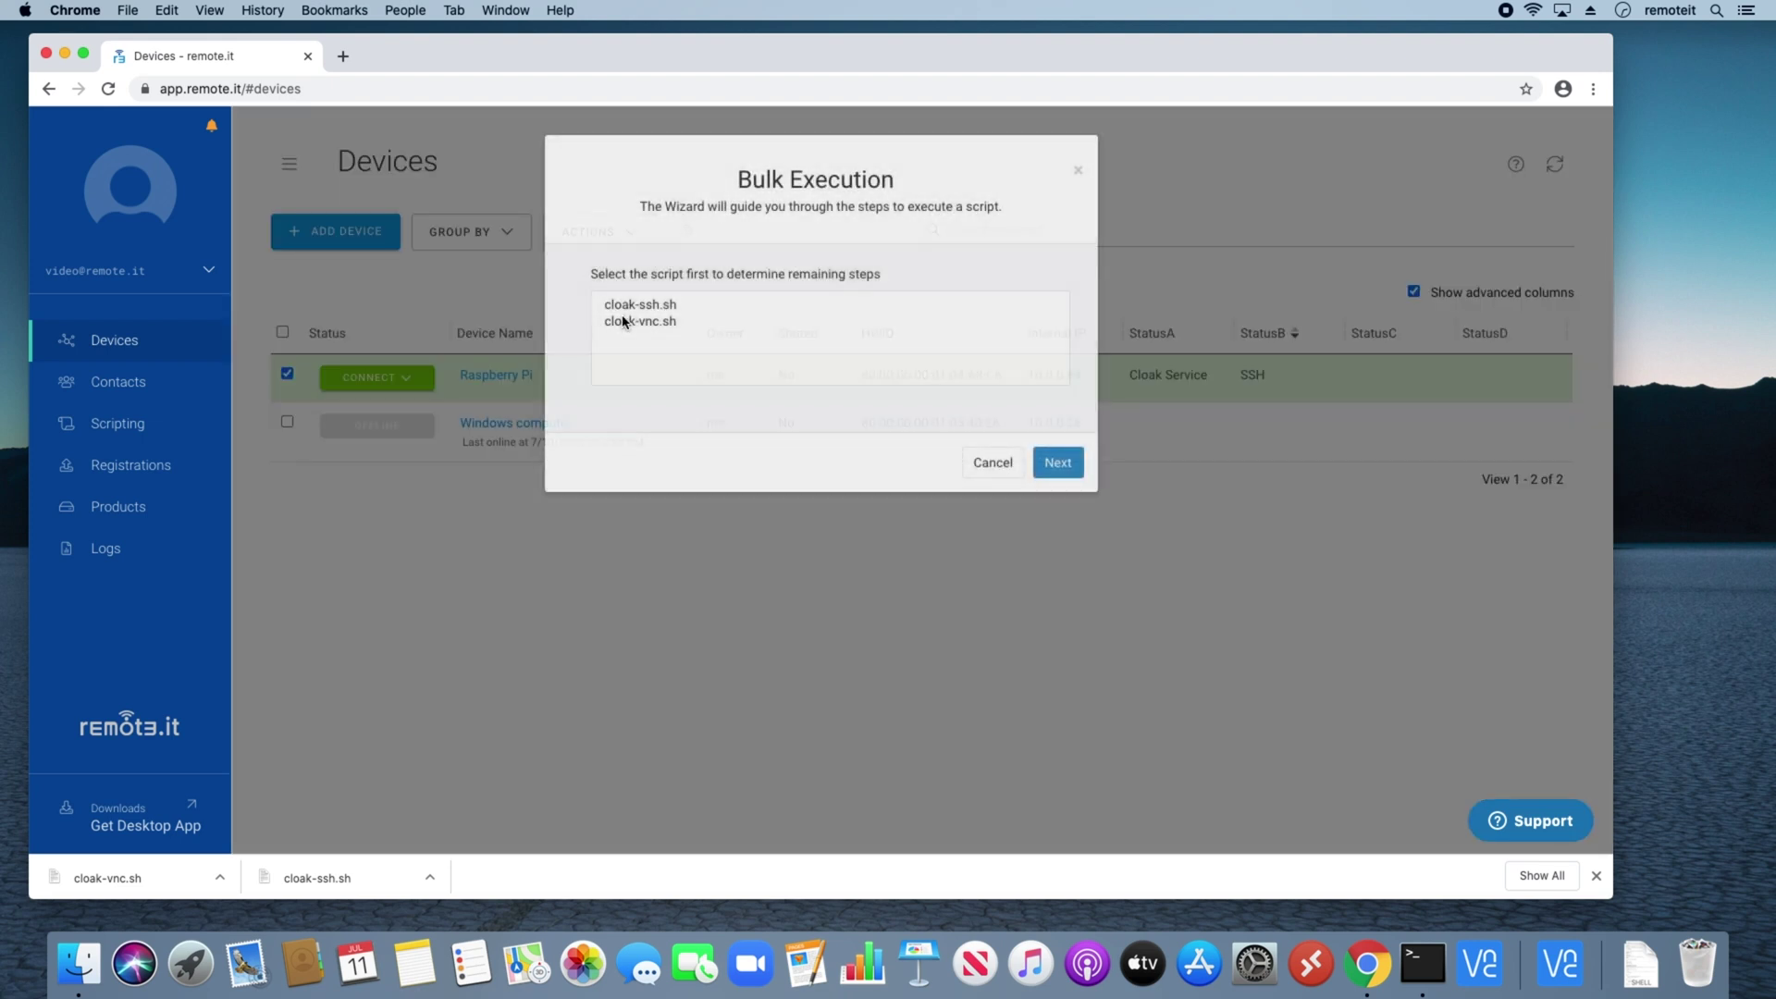
click(684, 329)
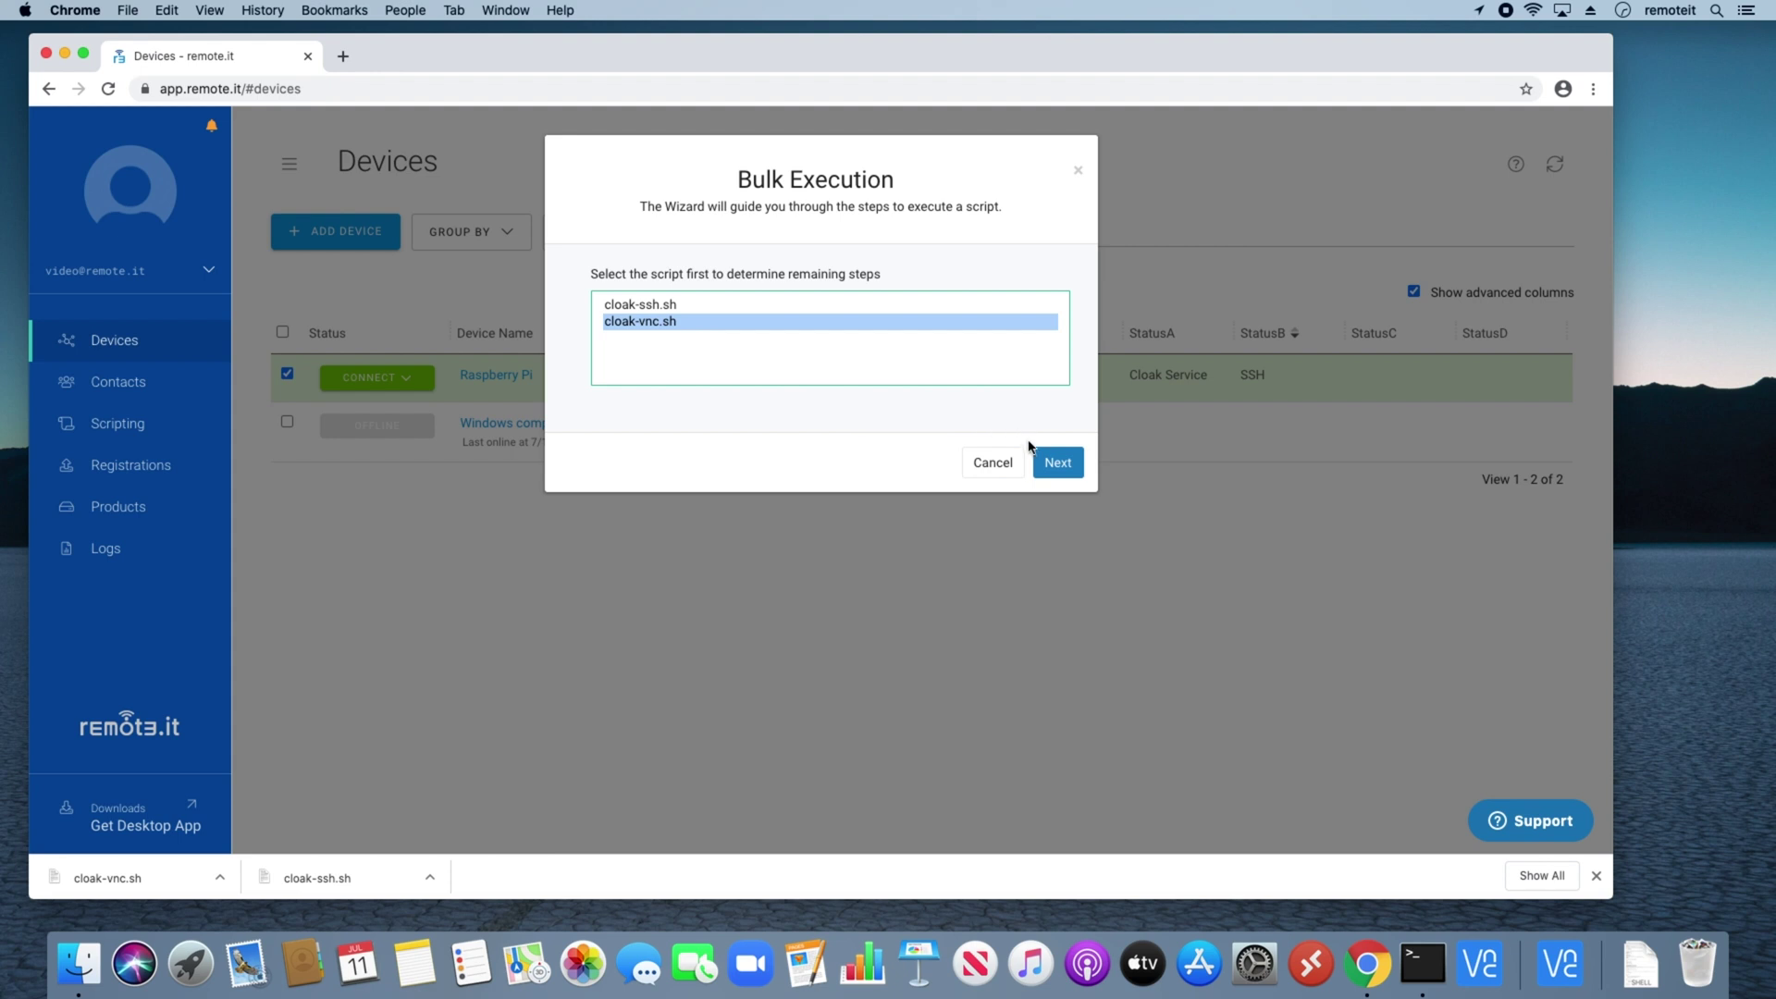
click(1067, 465)
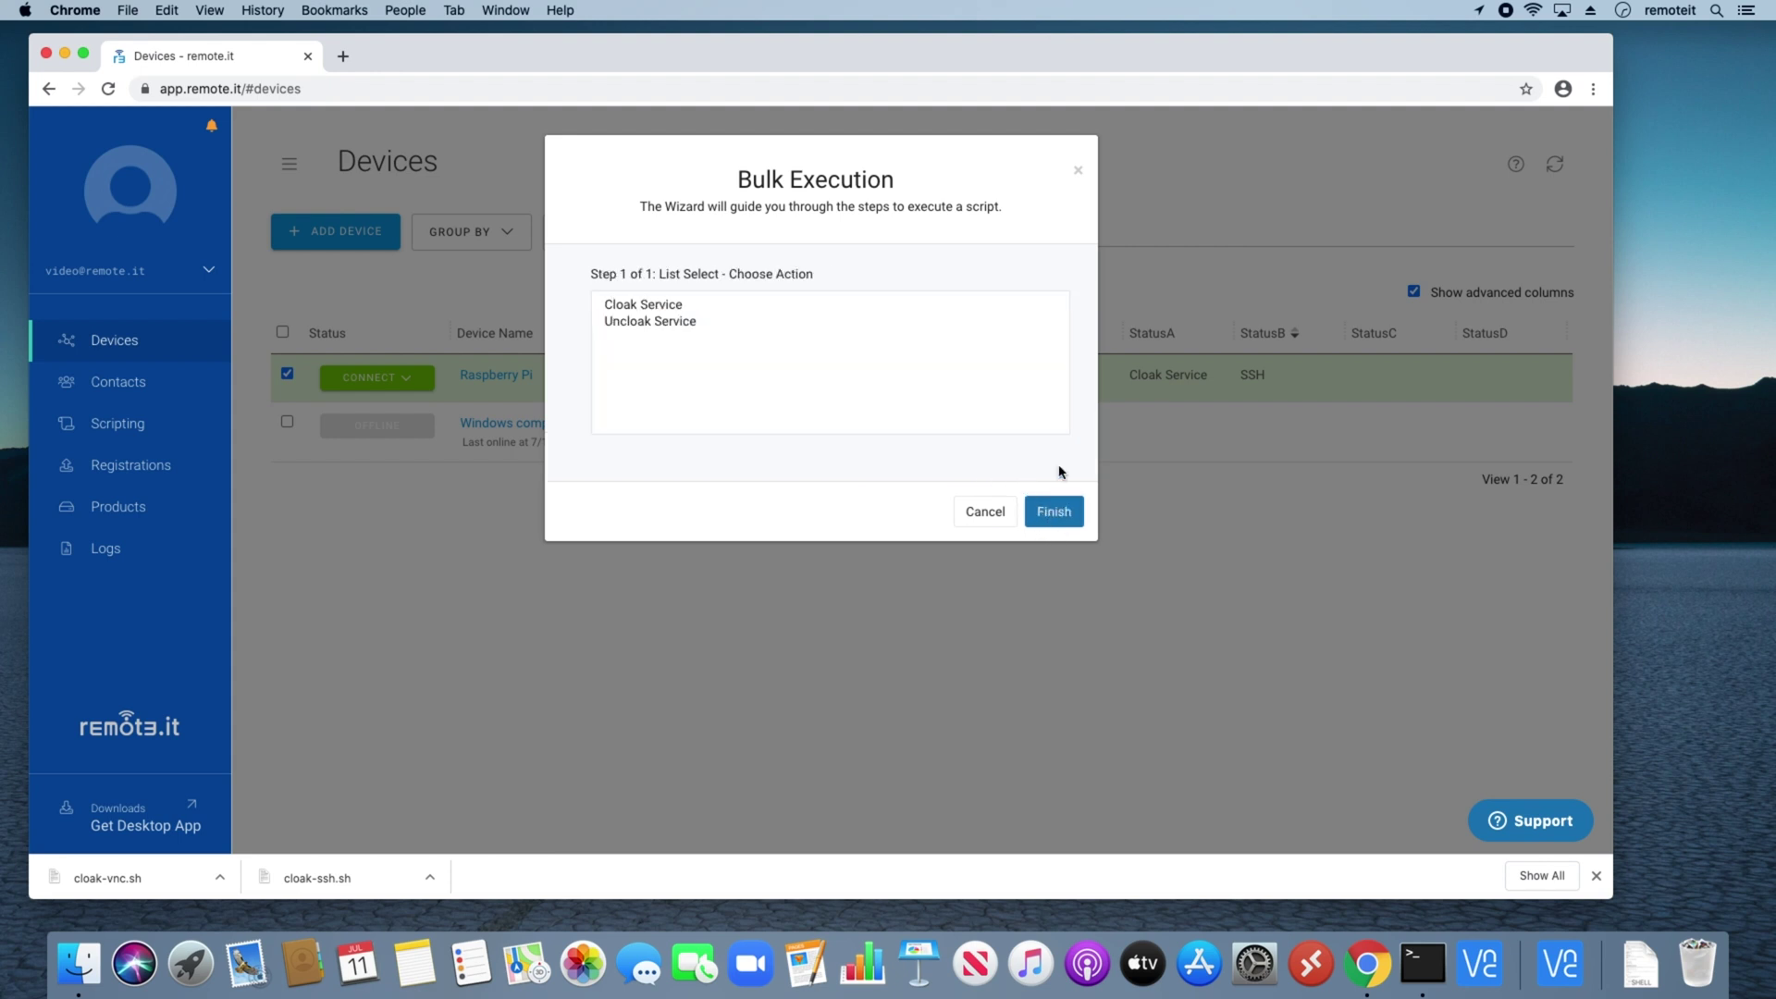
click(684, 304)
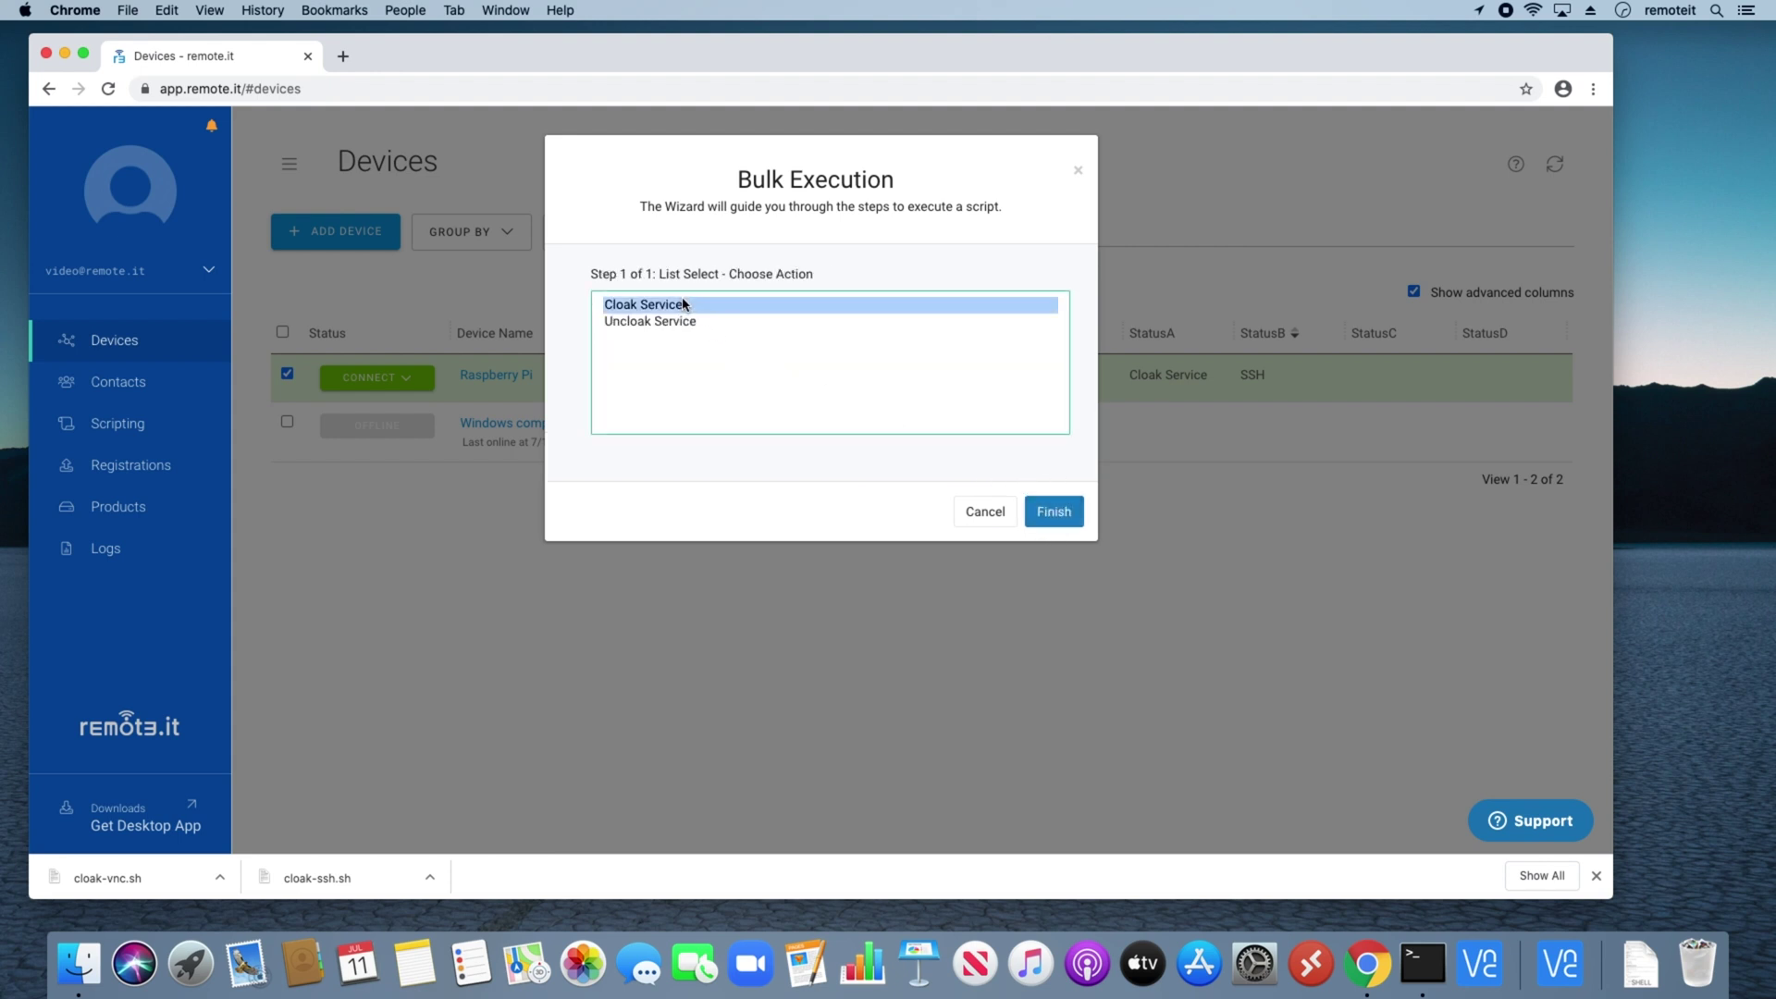
click(1055, 512)
click(1053, 496)
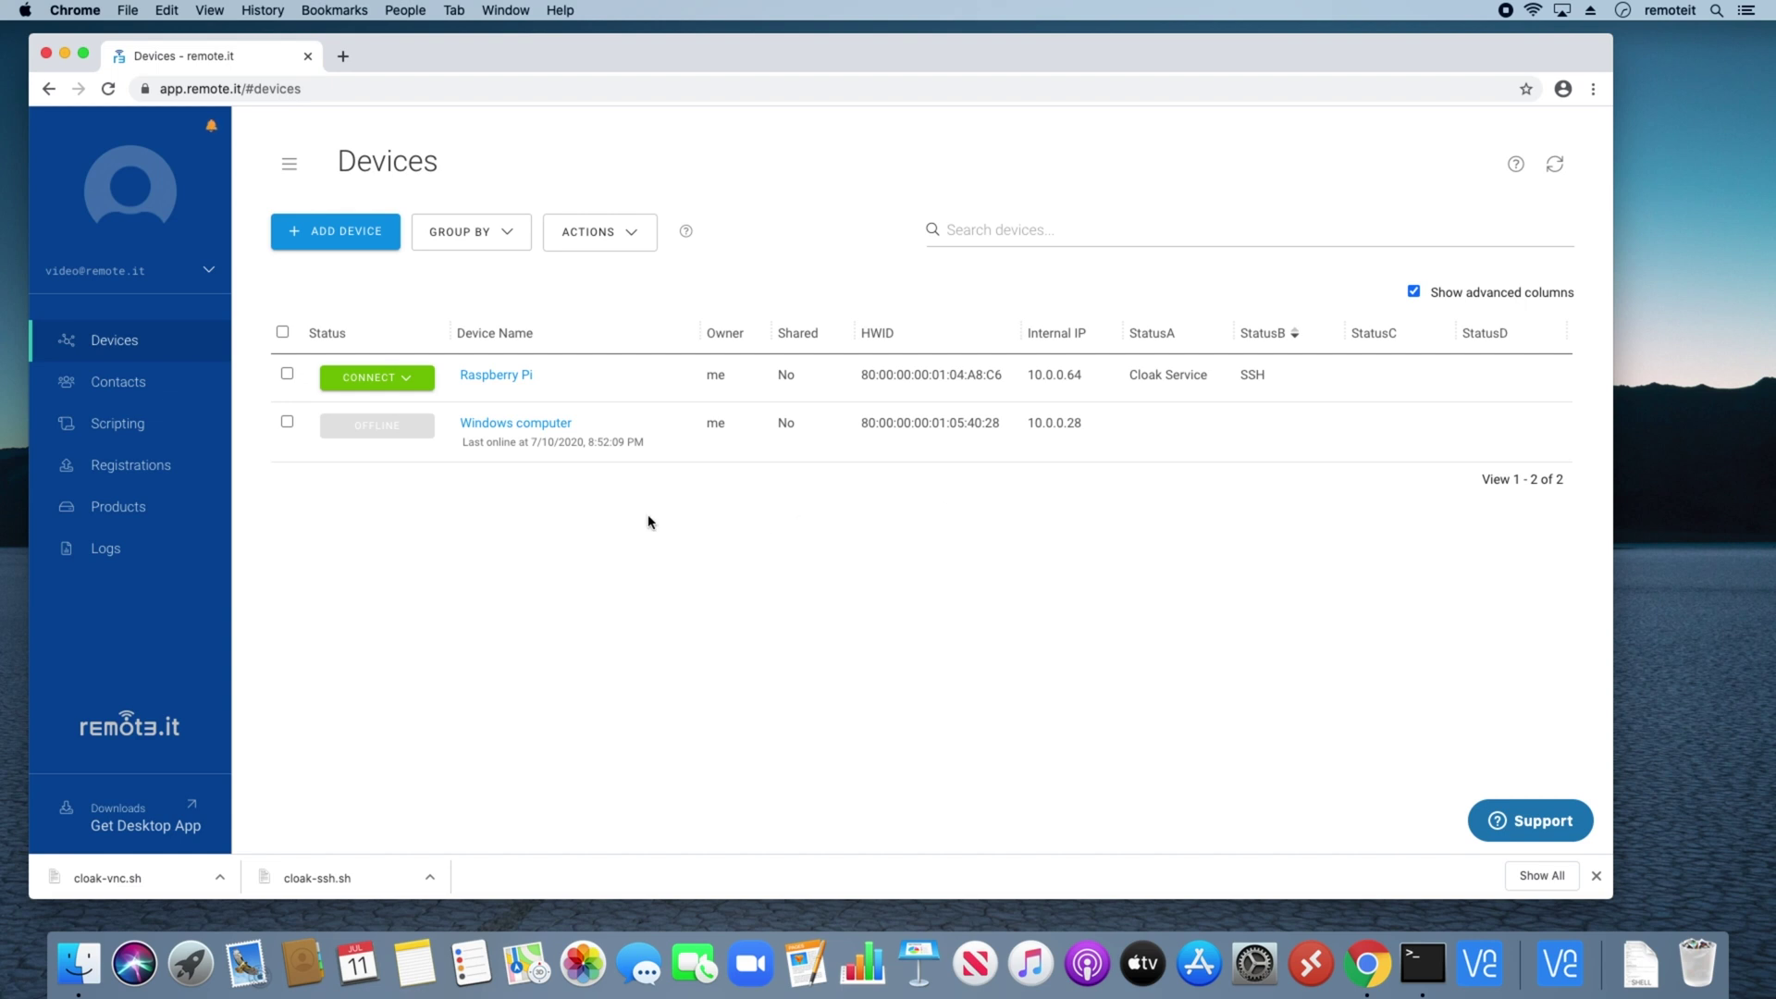
Watch jobs on the Scripting page and start a new open-port scan of the Pi
click(140, 431)
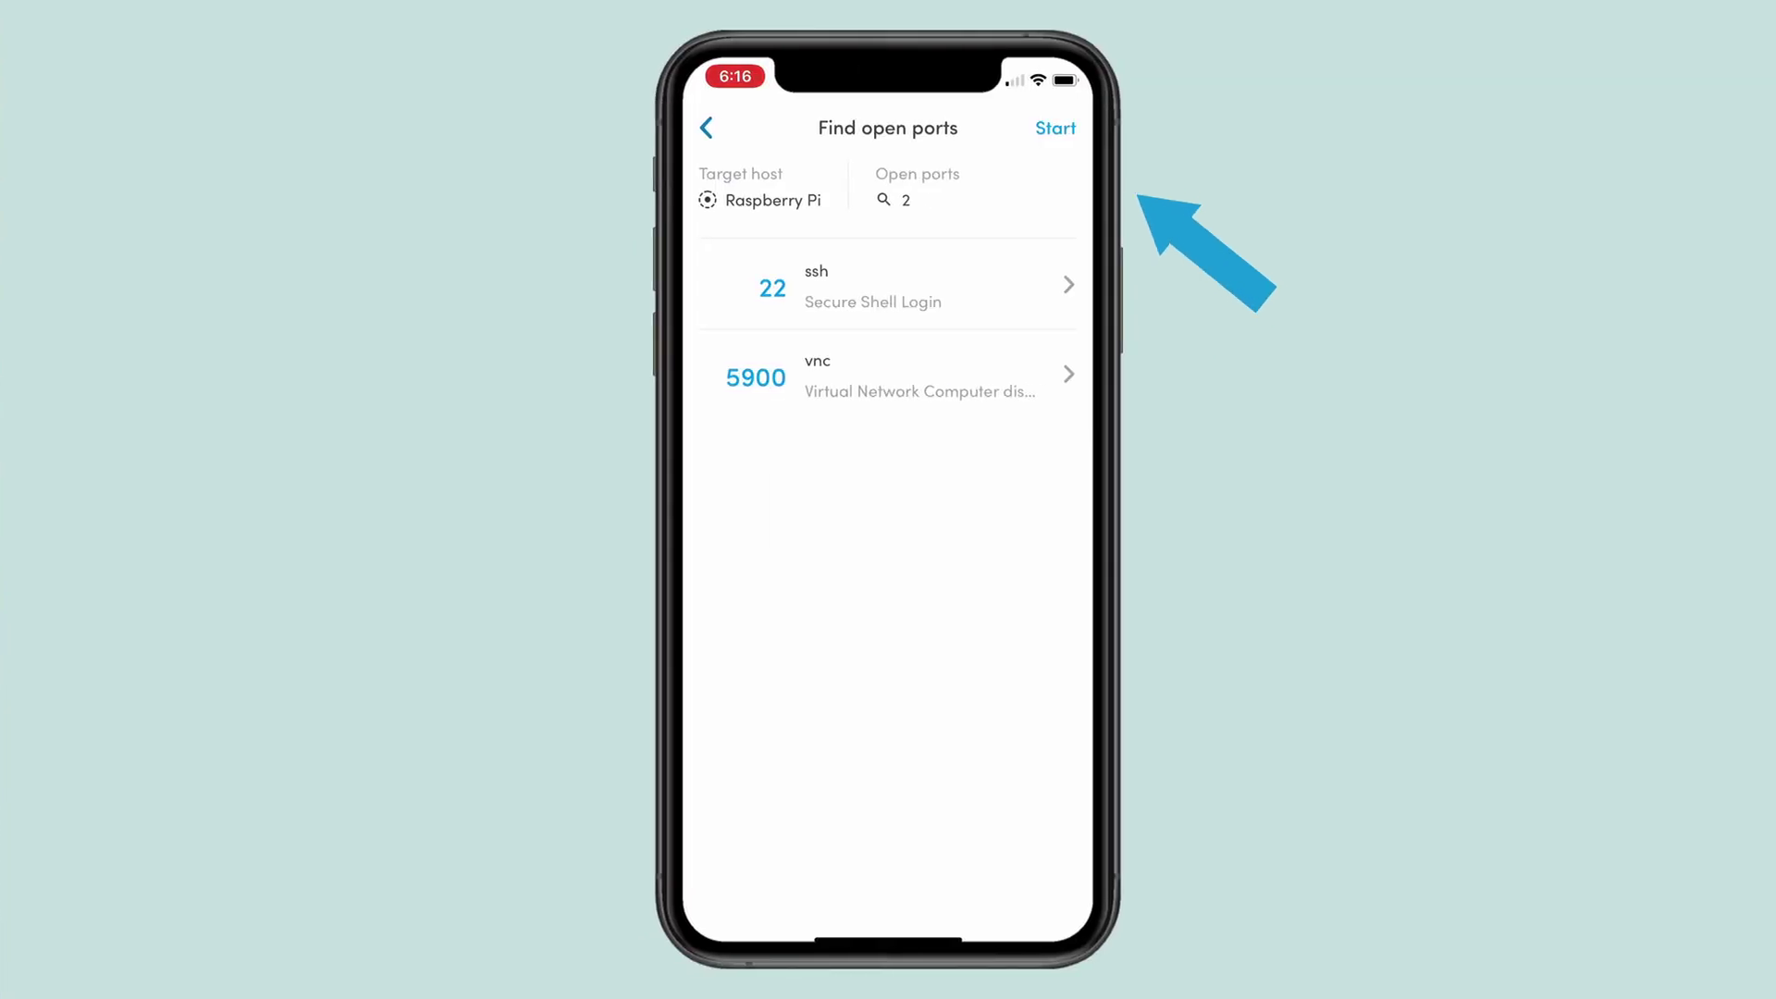
click(1055, 128)
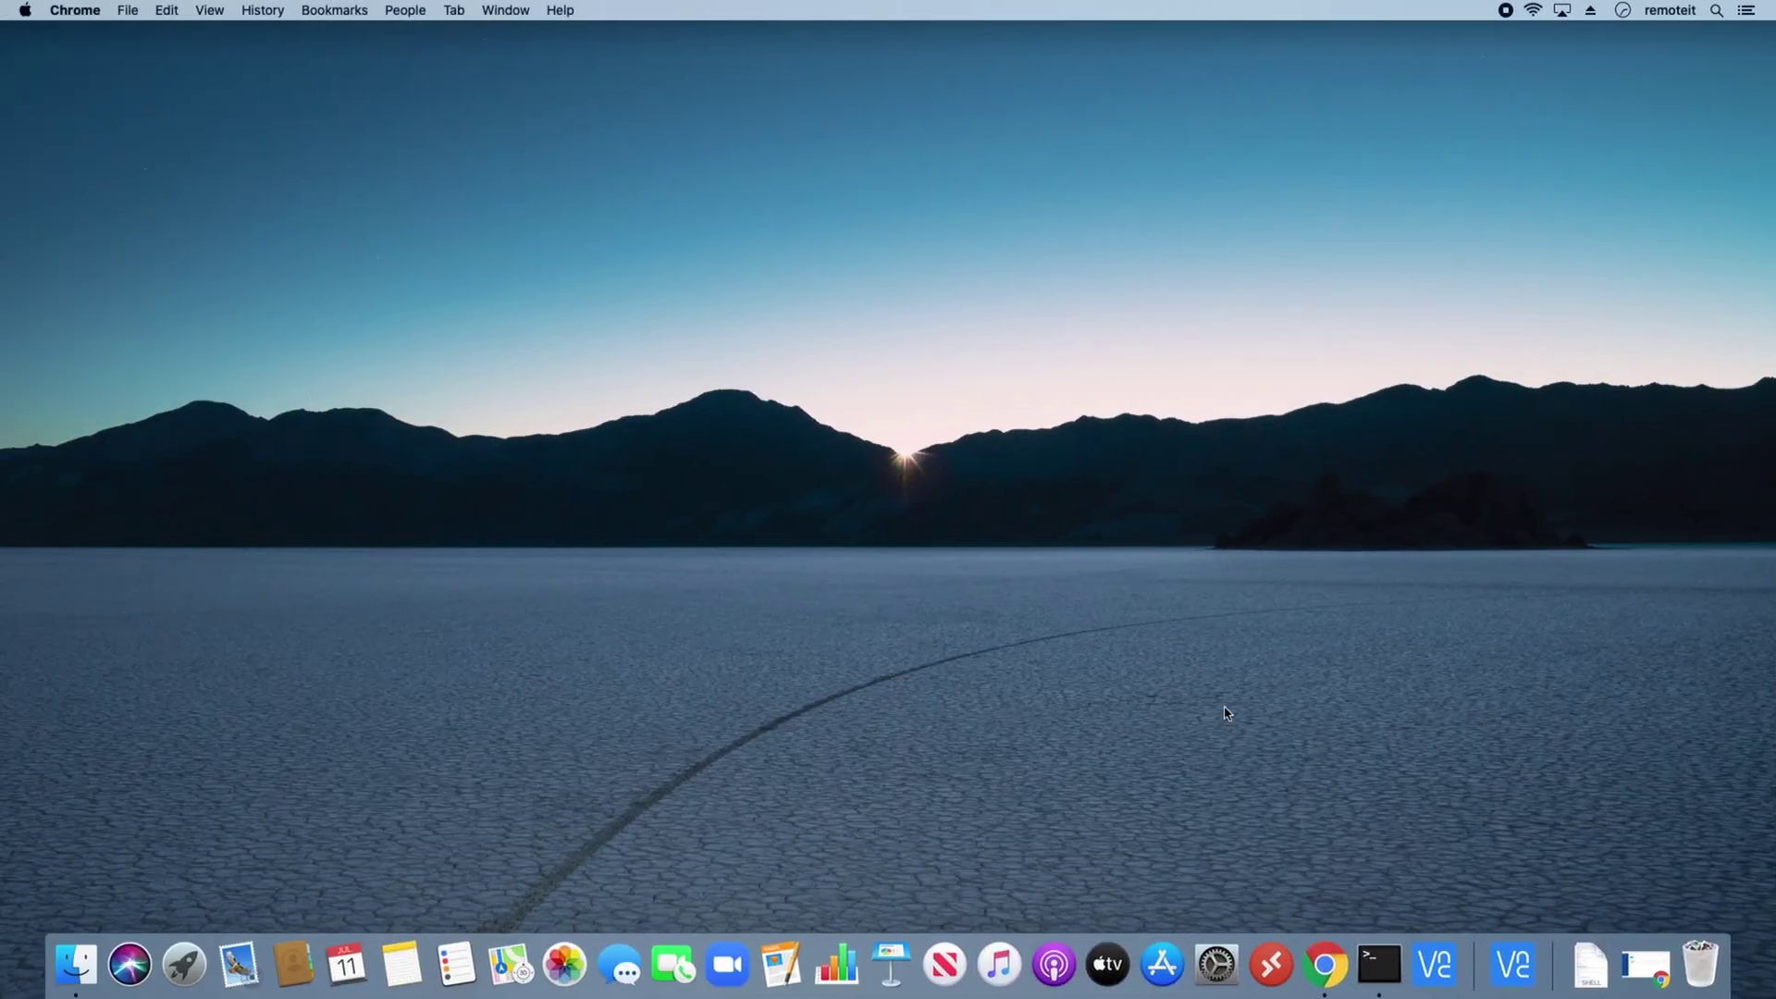
Attempt a direct SSH login as pi to 10.0.0.64 and confirm it is refused
click(1377, 962)
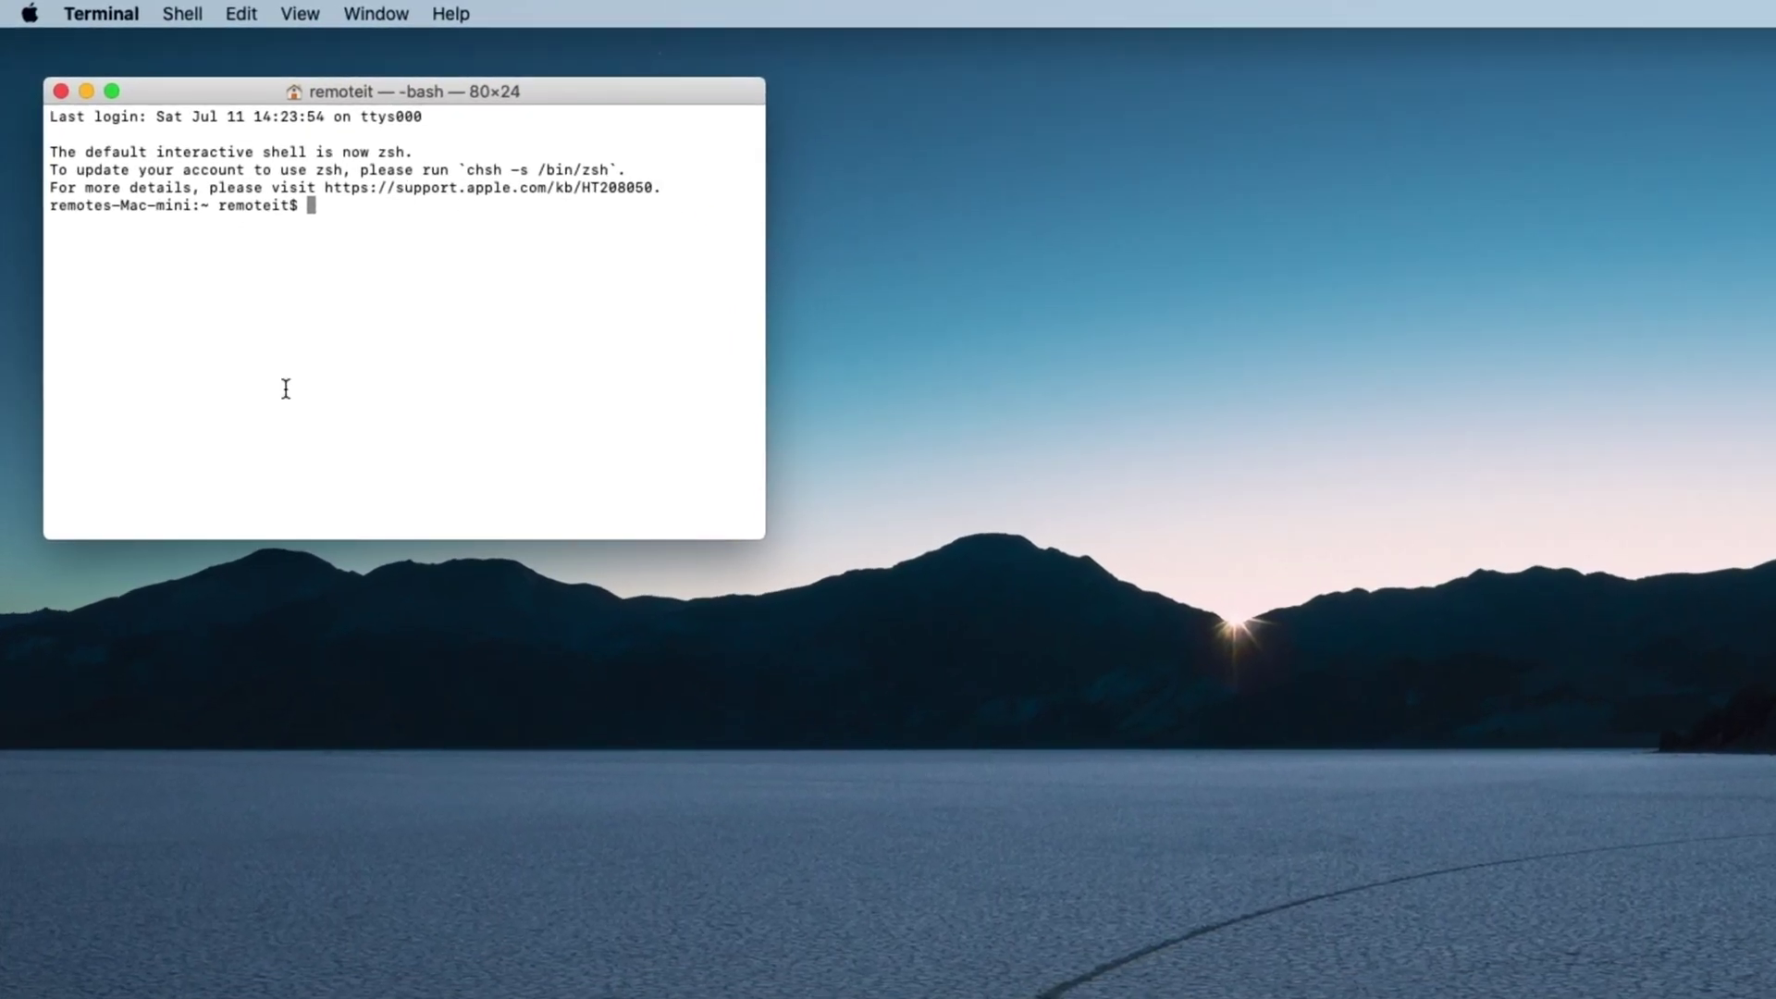
text(ssh -l pi 10.0.0.64)
key(Return)
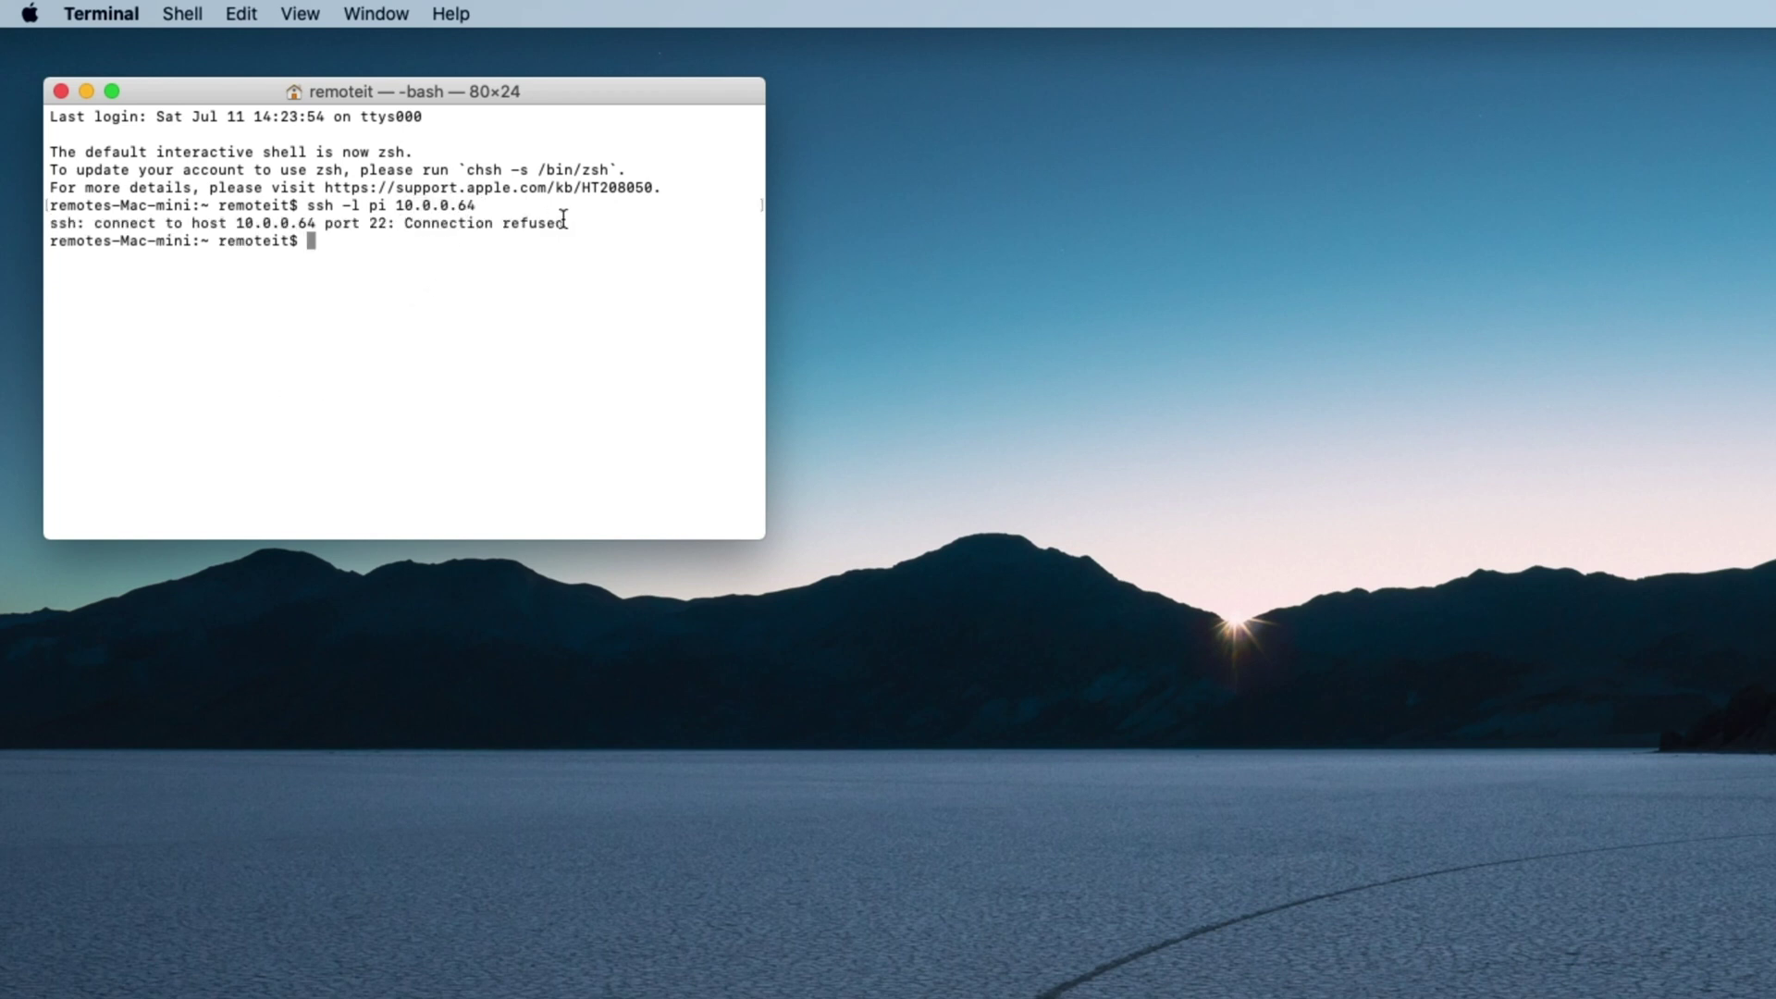
click(61, 90)
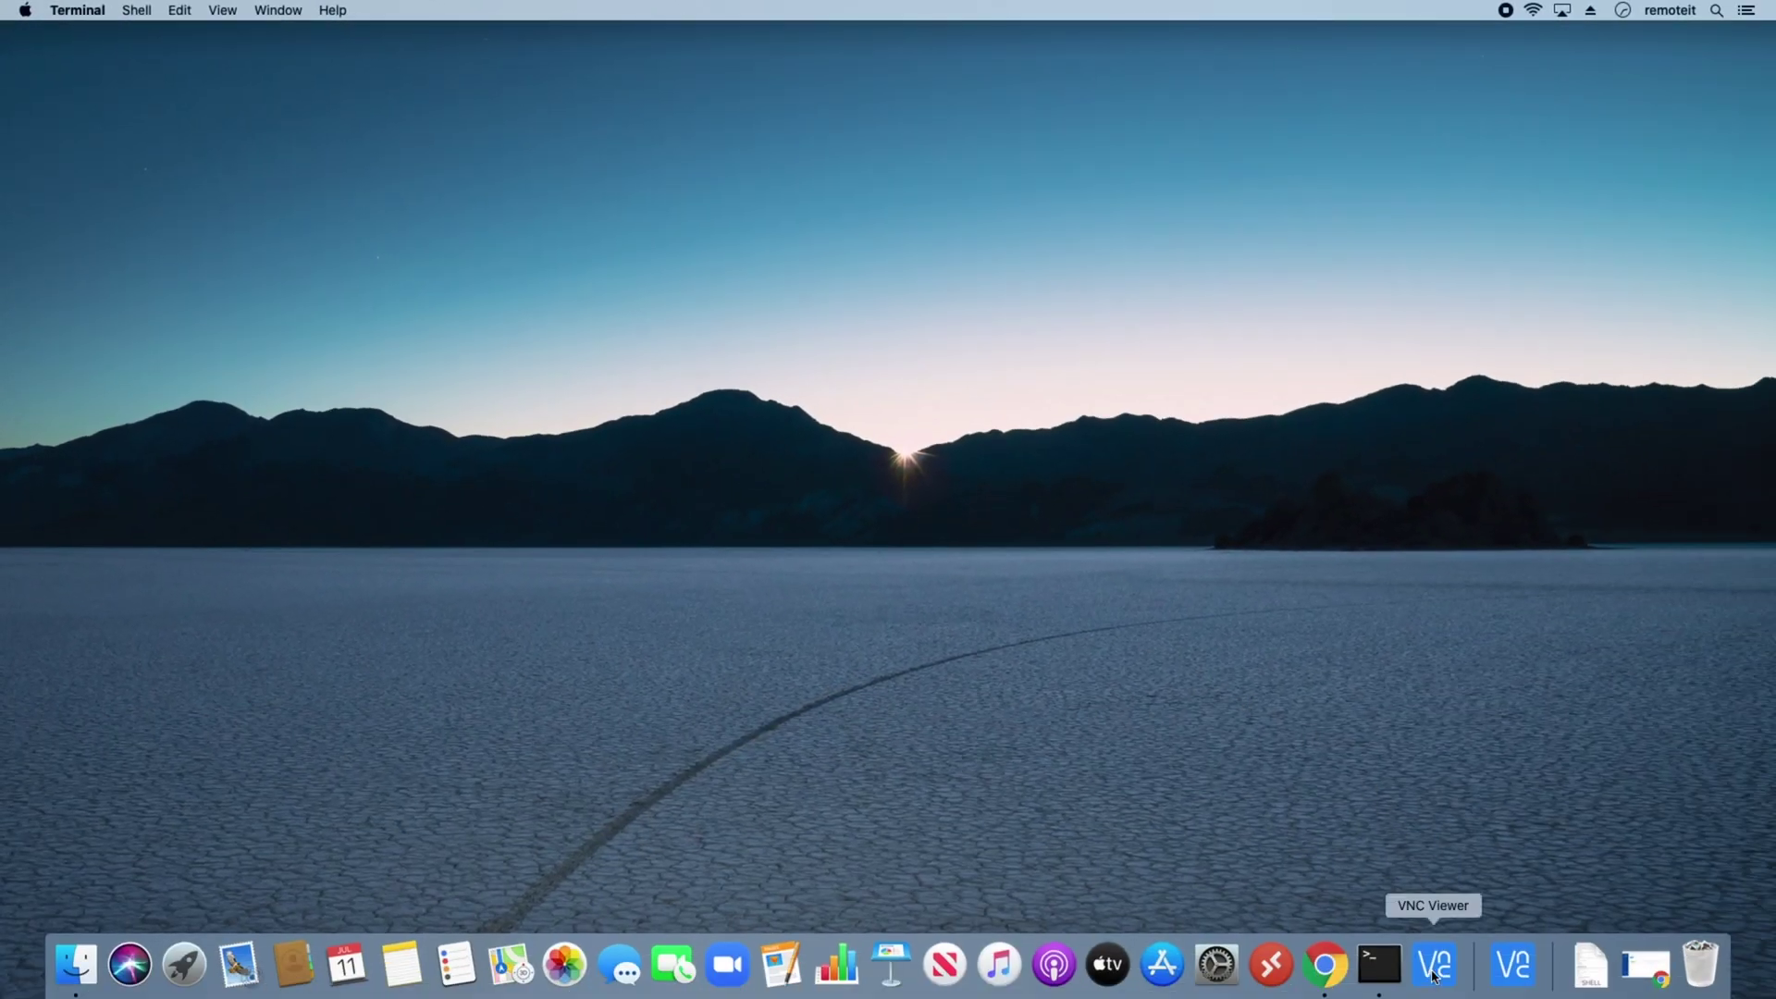
click(1436, 966)
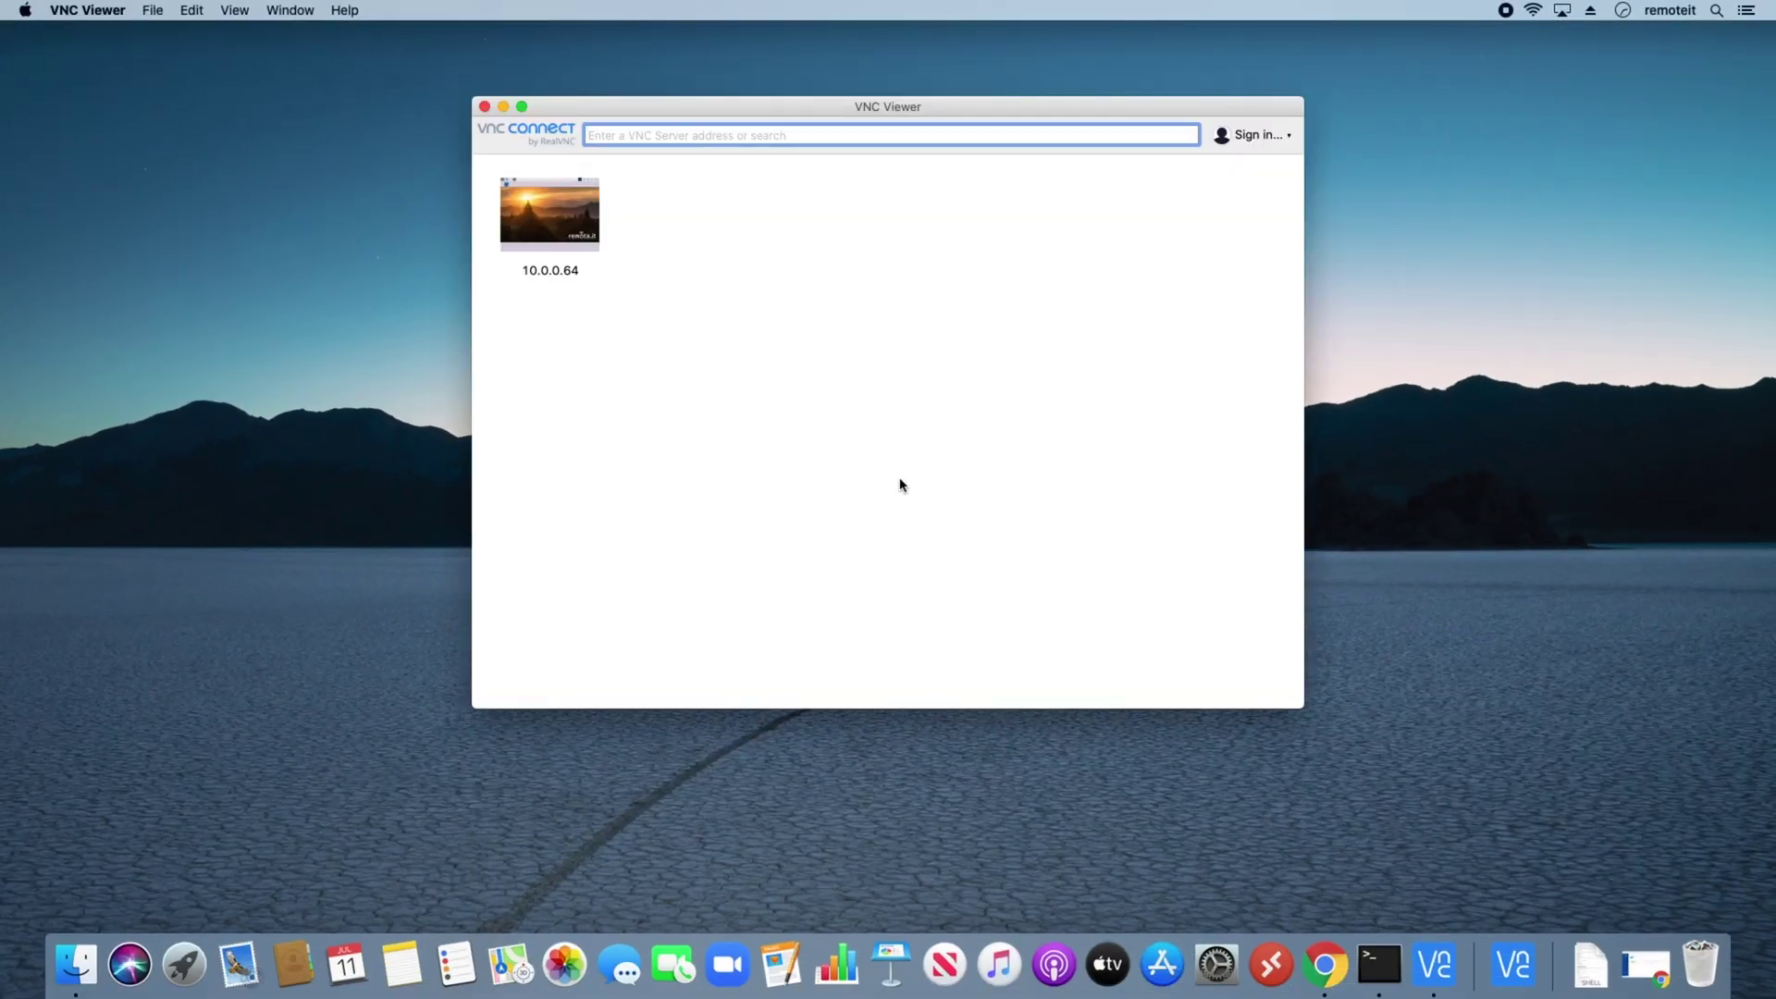
Try a direct VNC connection to 10.0.0.64, confirm it is refused, and return to Chrome
double_click(552, 231)
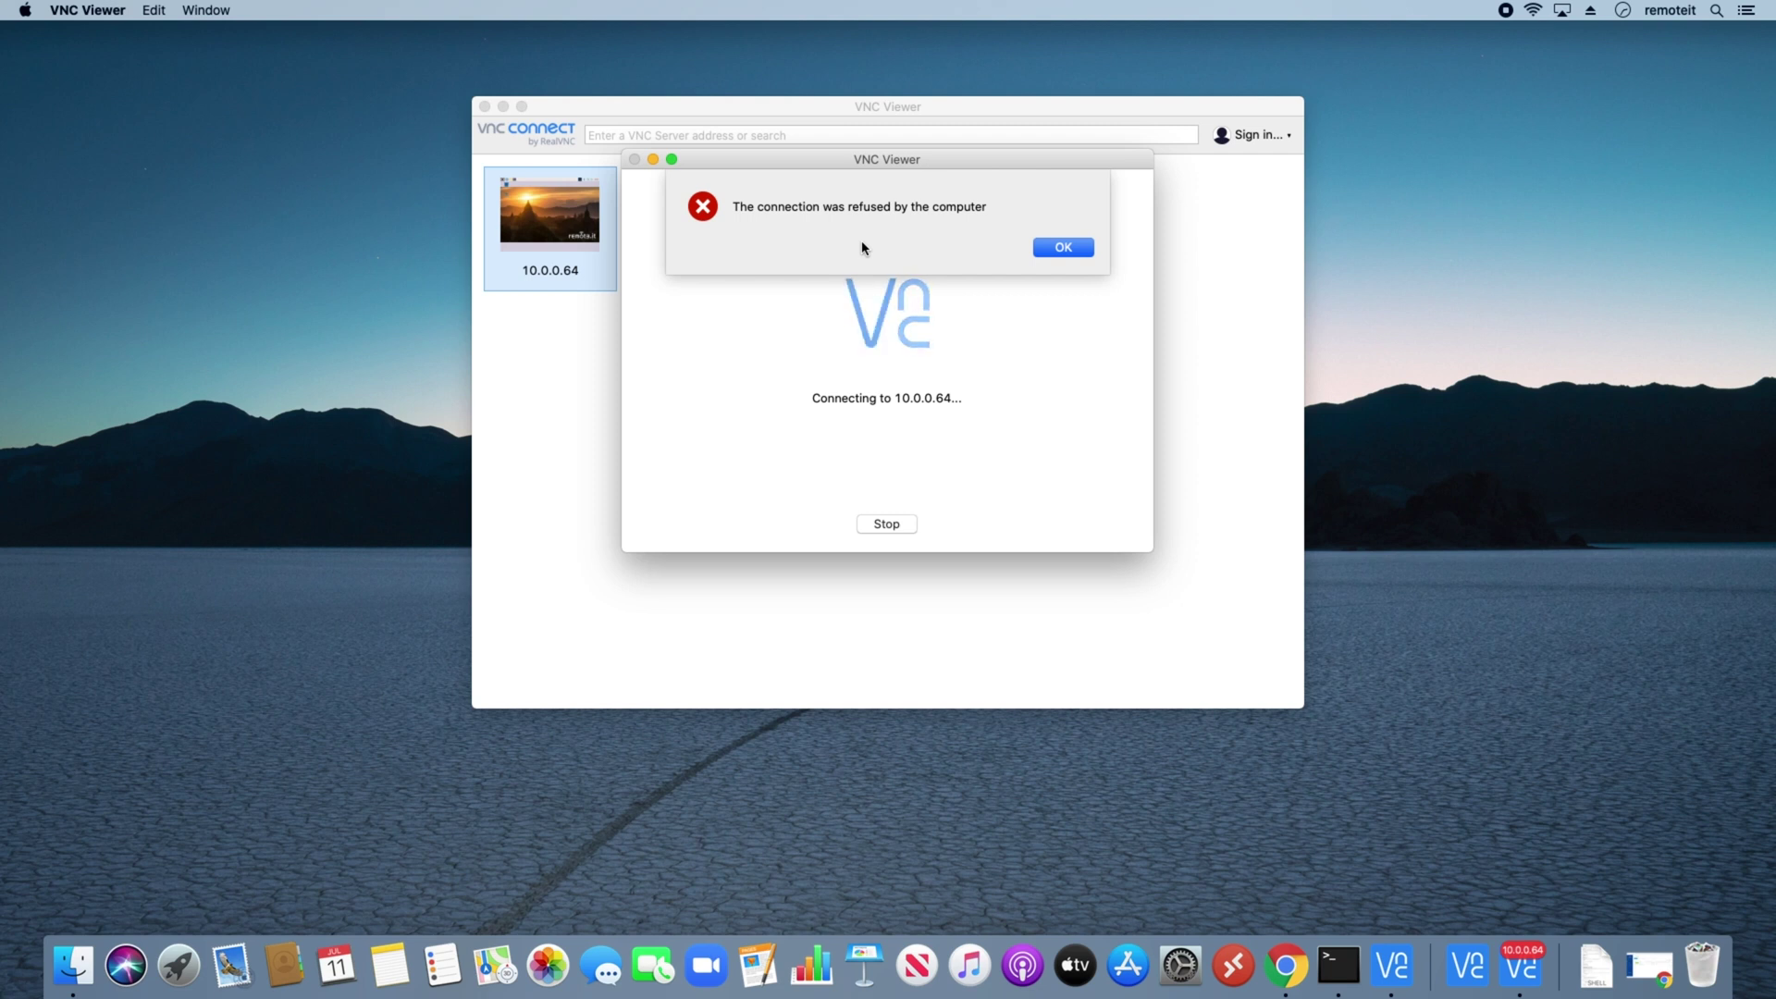
key(Return)
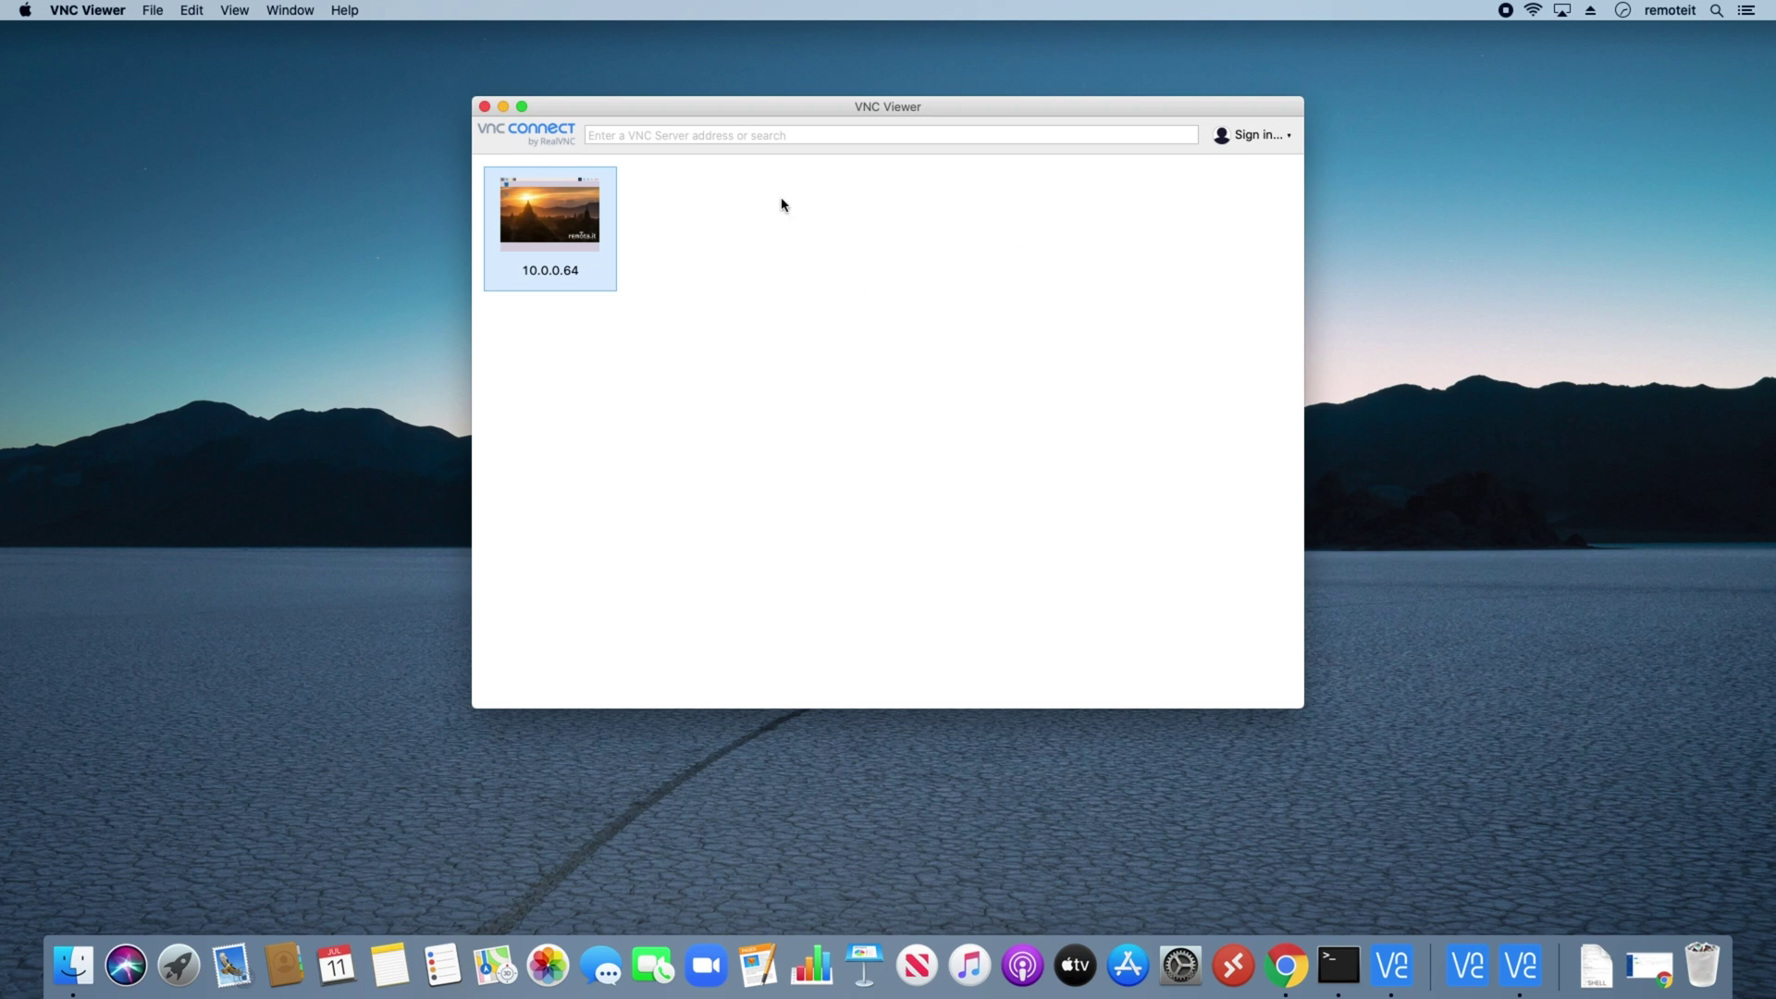
click(485, 107)
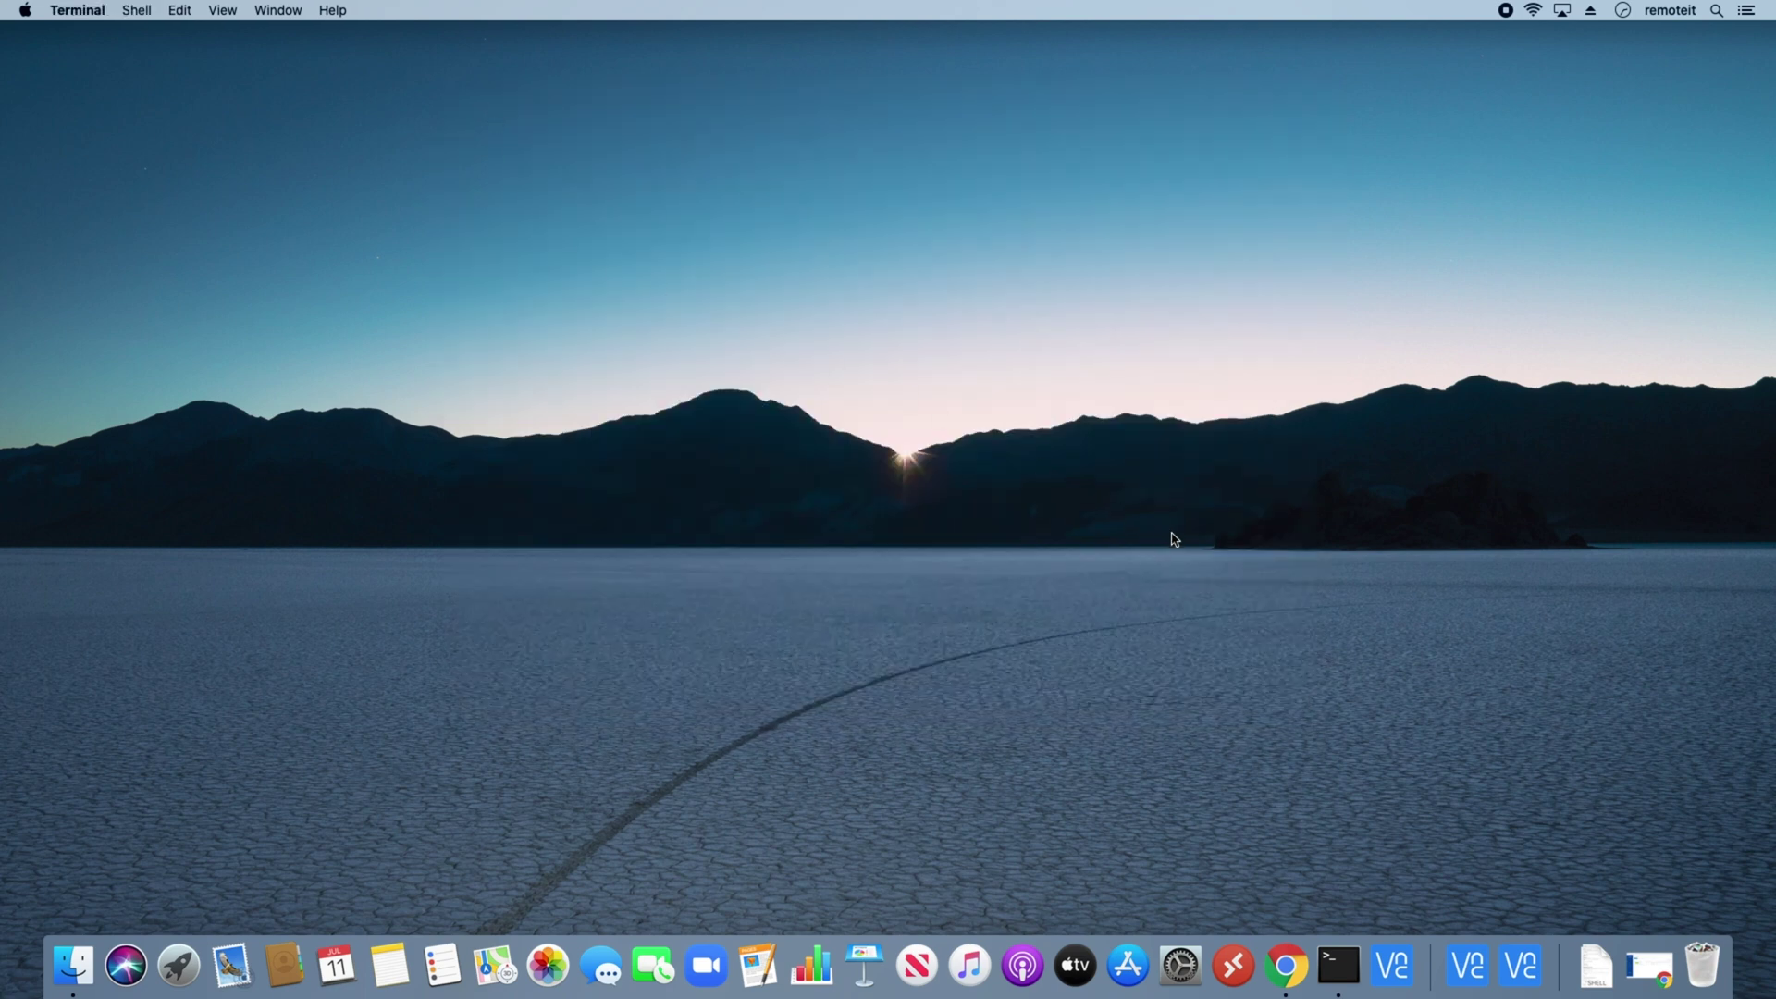
click(1651, 978)
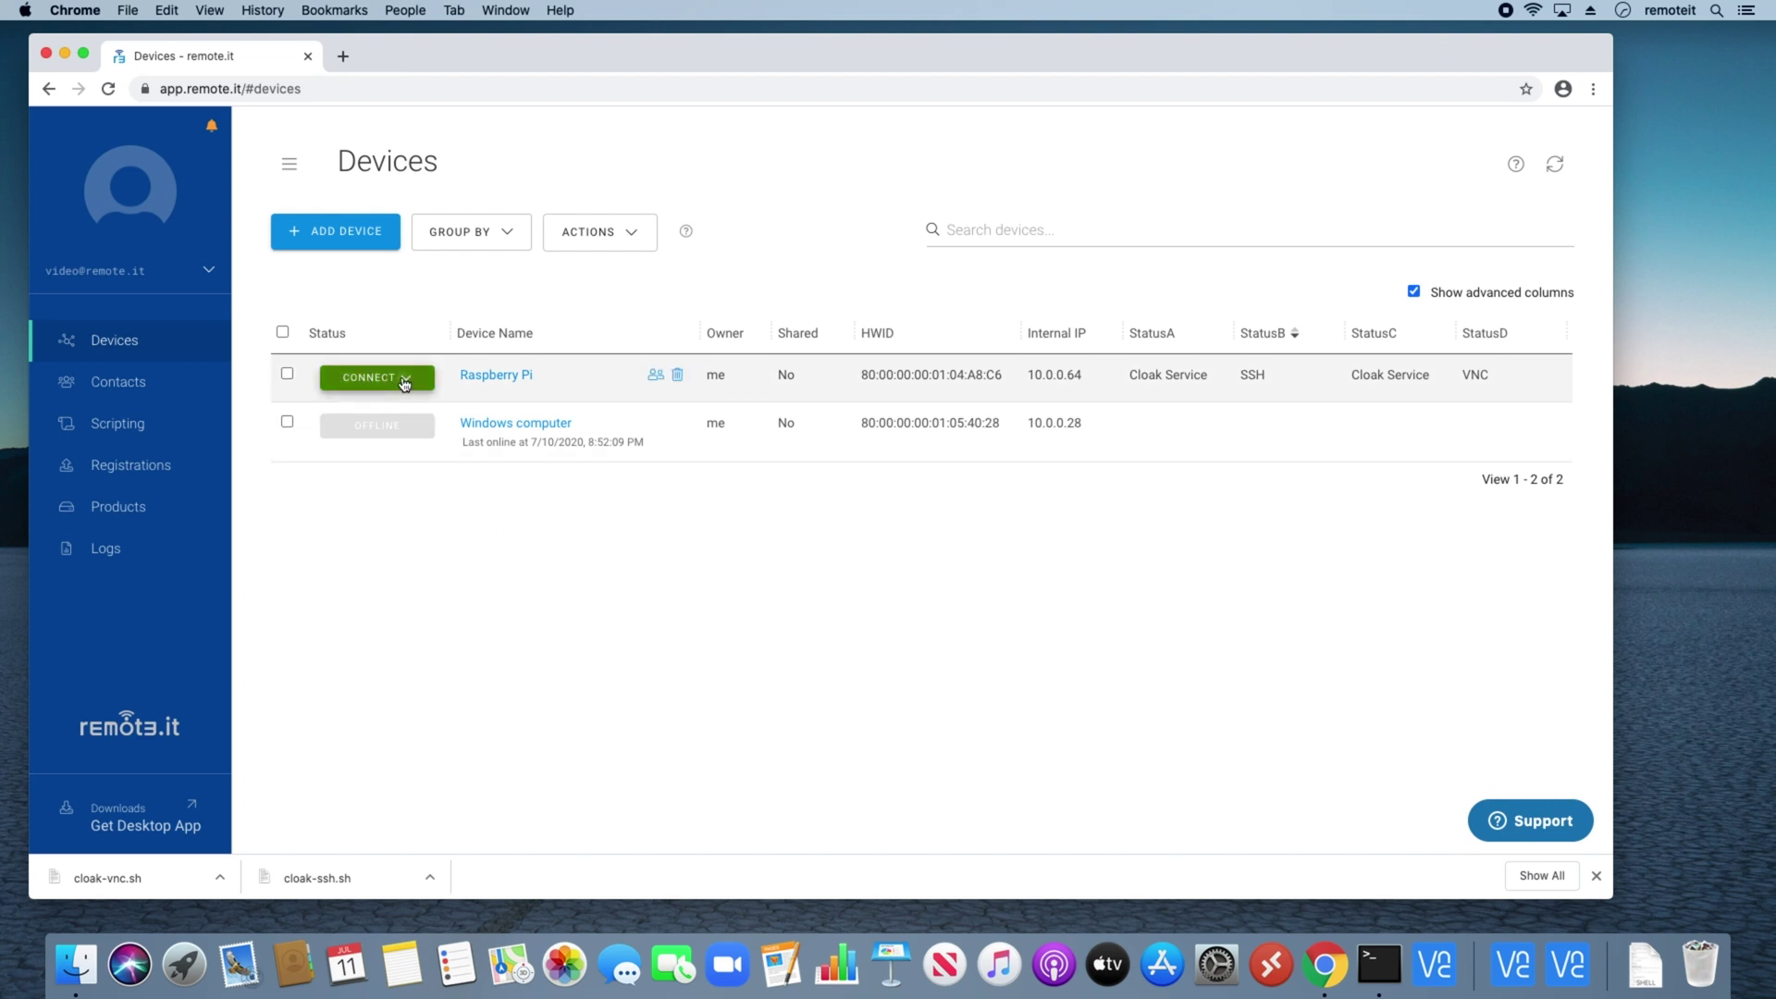
Generate a proxied SSH connection to the Pi and copy the 'For pi username' command
click(404, 380)
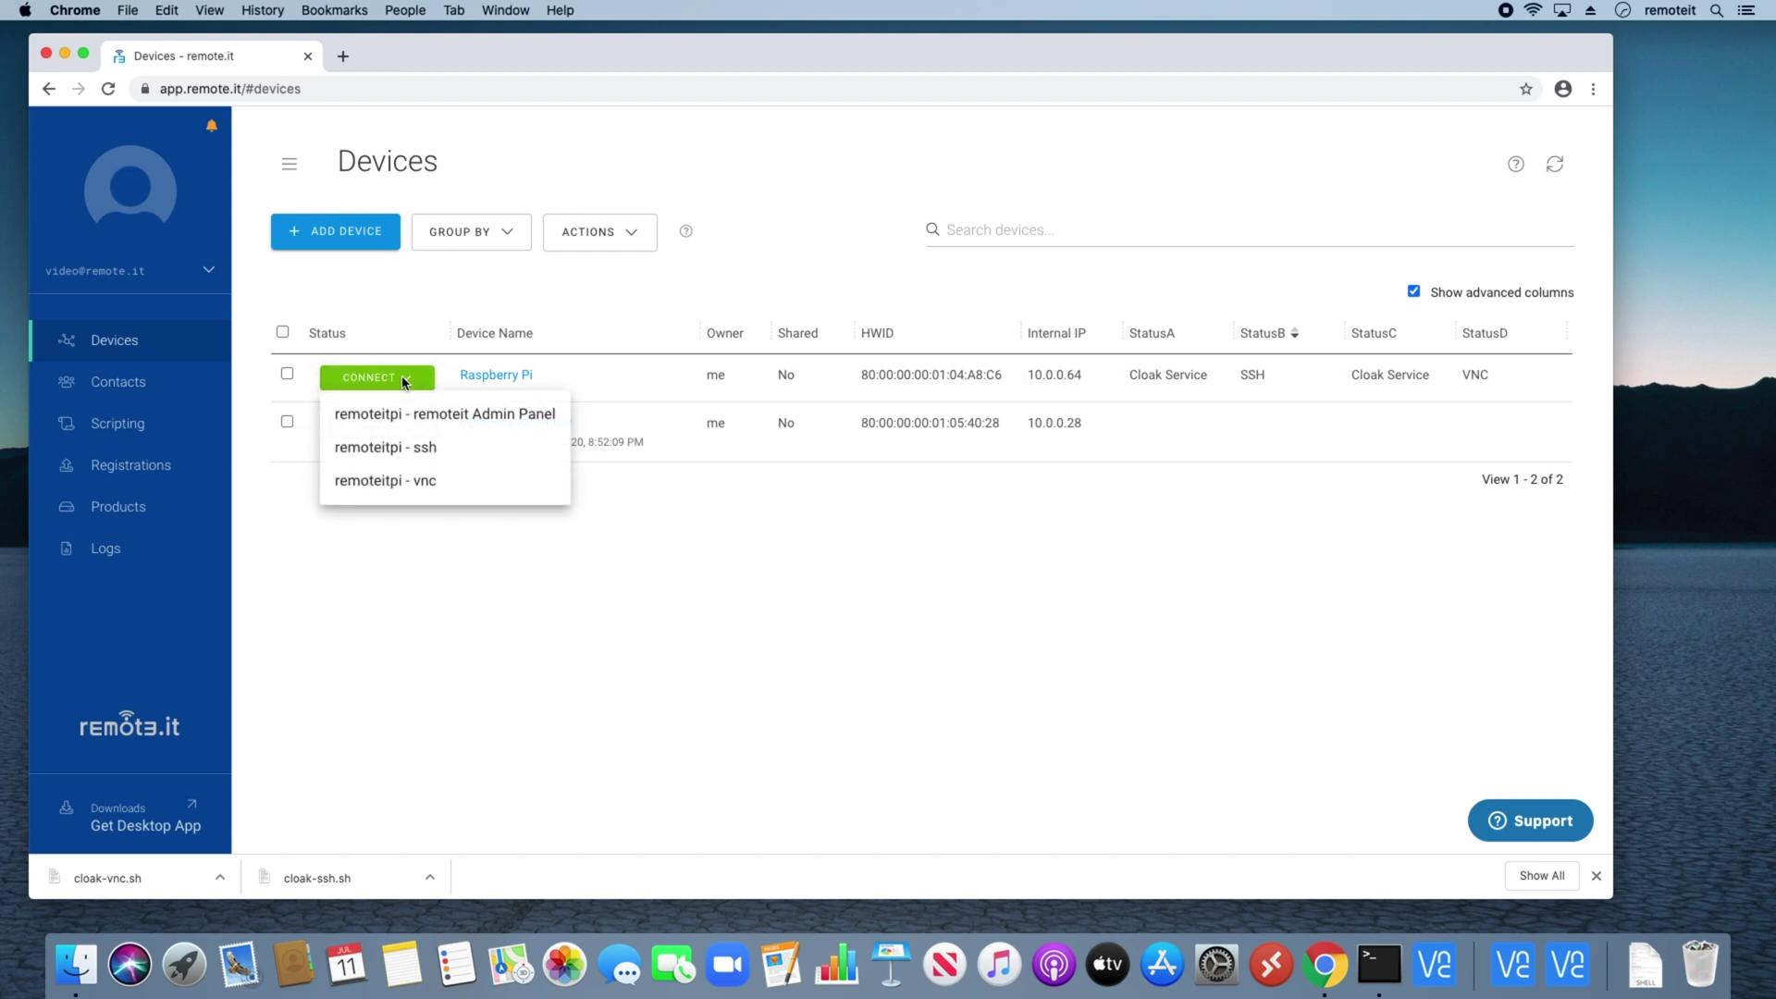
click(394, 451)
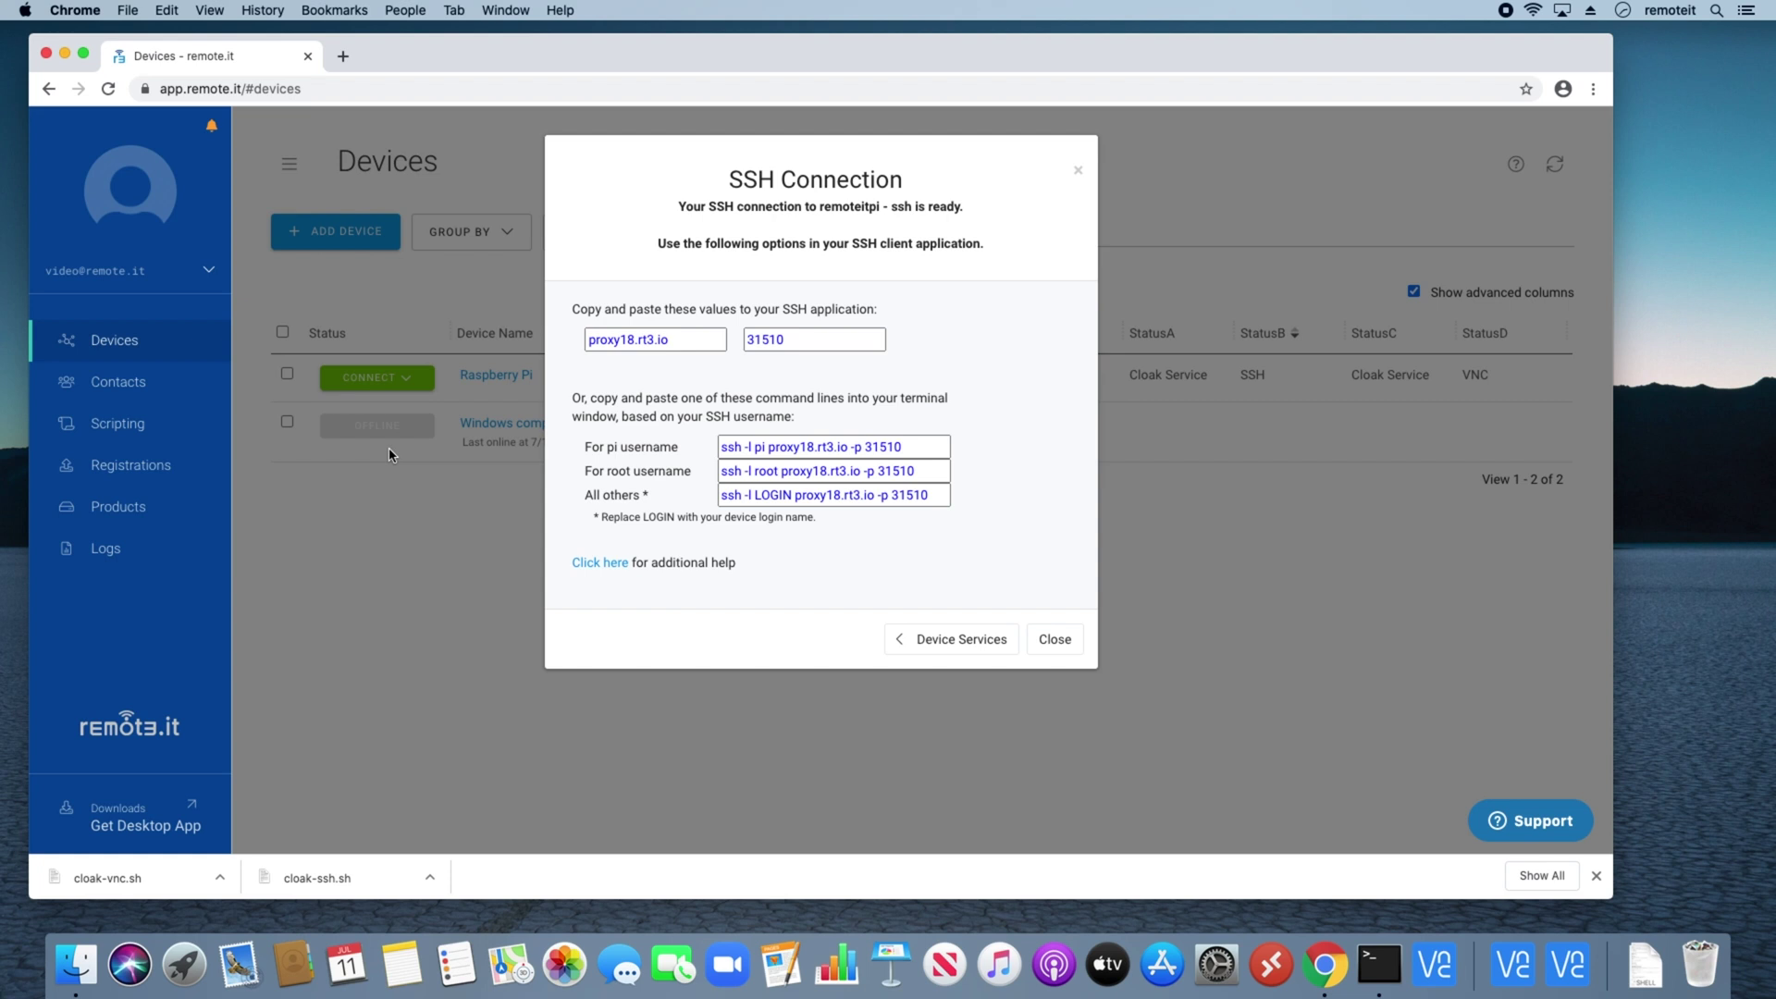
click(858, 449)
key(super+c)
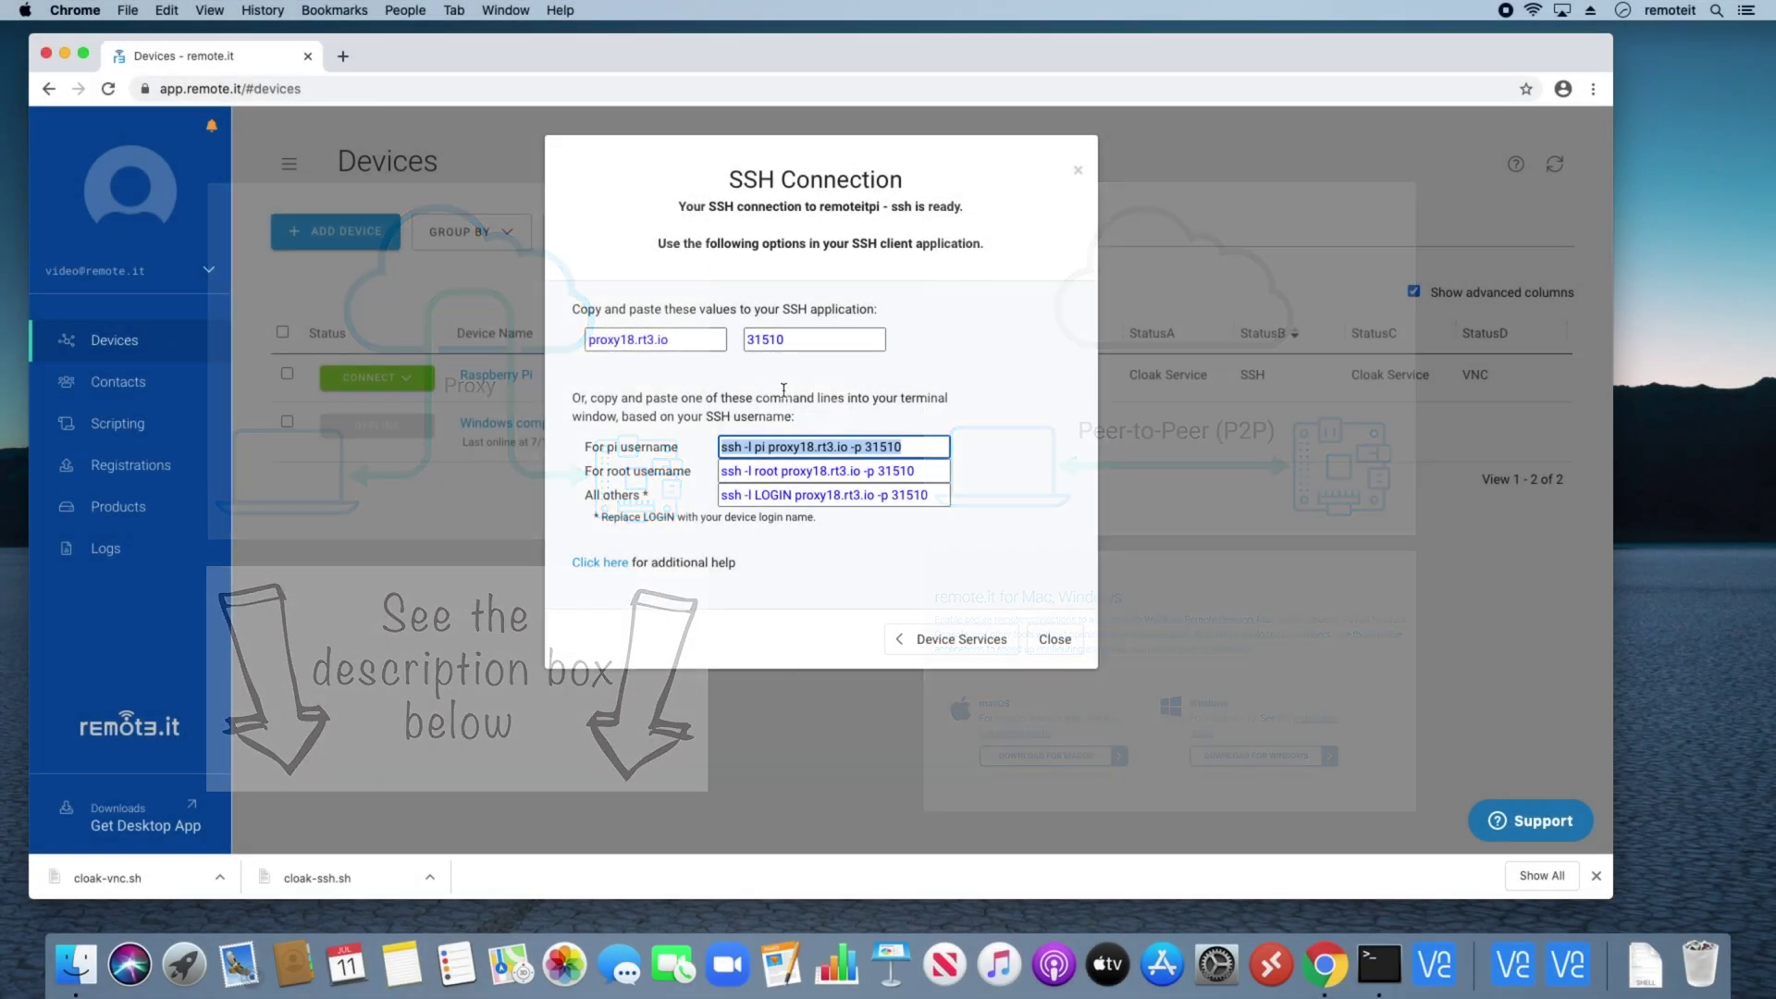
click(1077, 174)
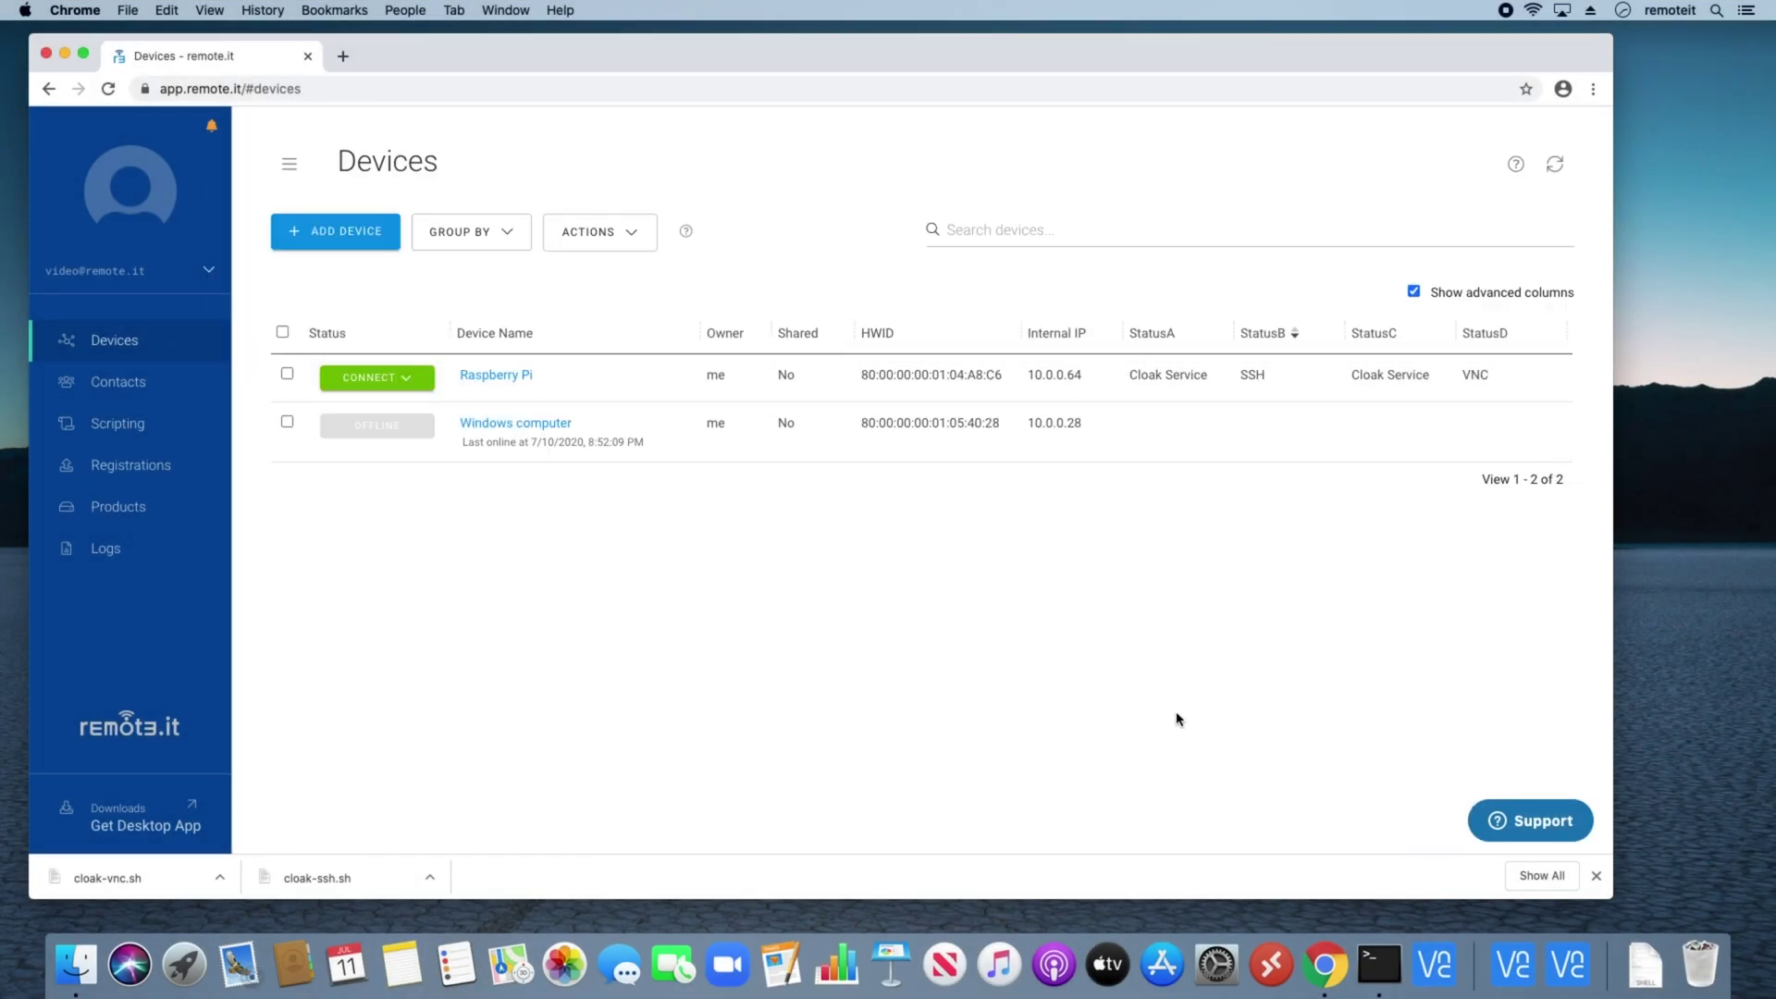
SSH into the Pi via proxy18.rt3.io port 31510, accepting the host key and entering the password
click(1387, 991)
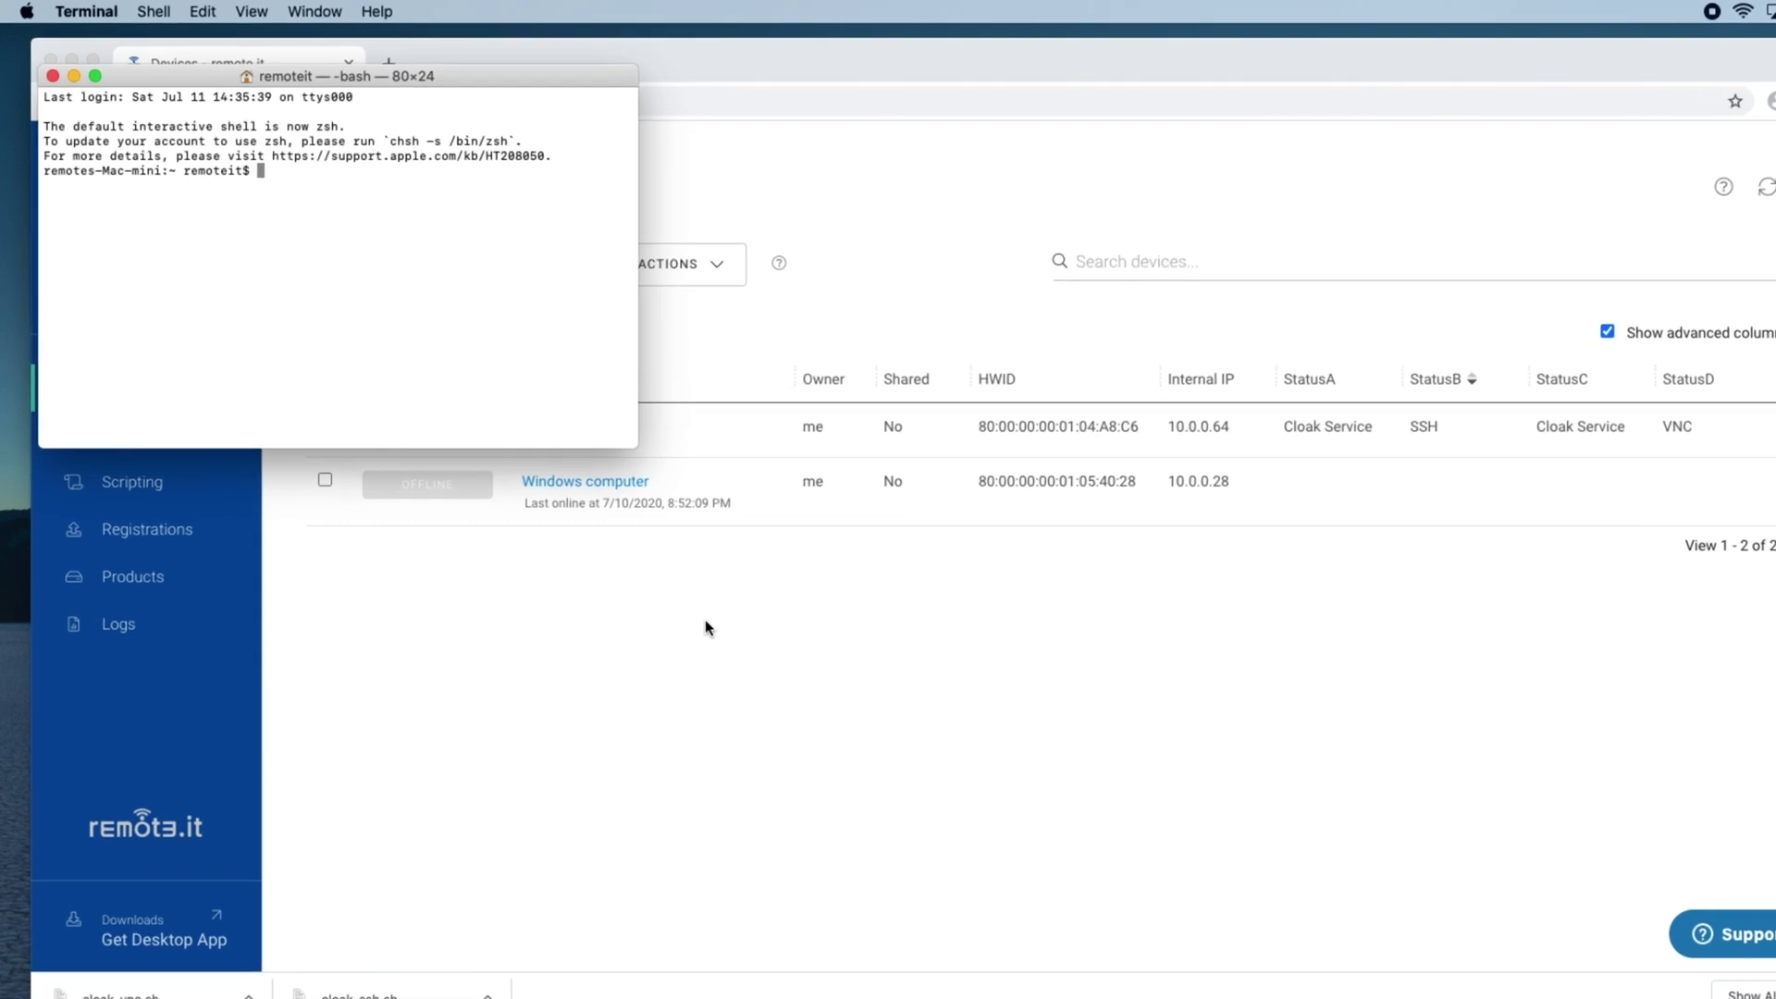
key(super+v)
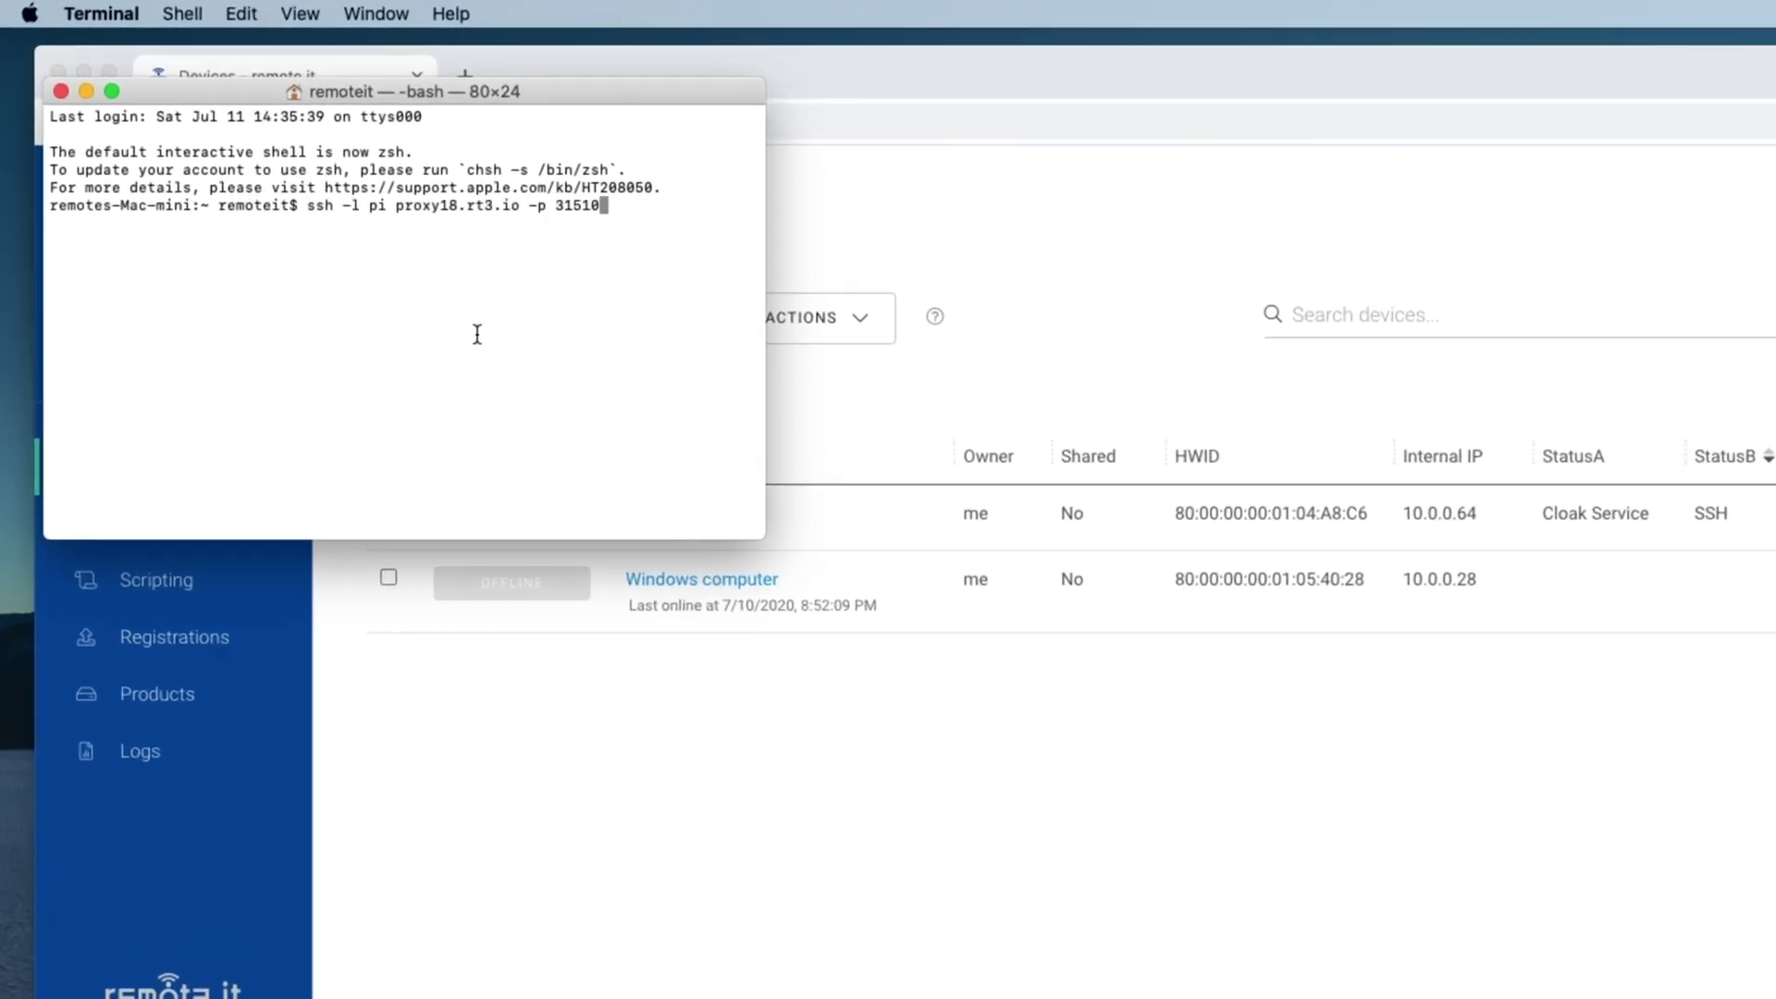
key(Return)
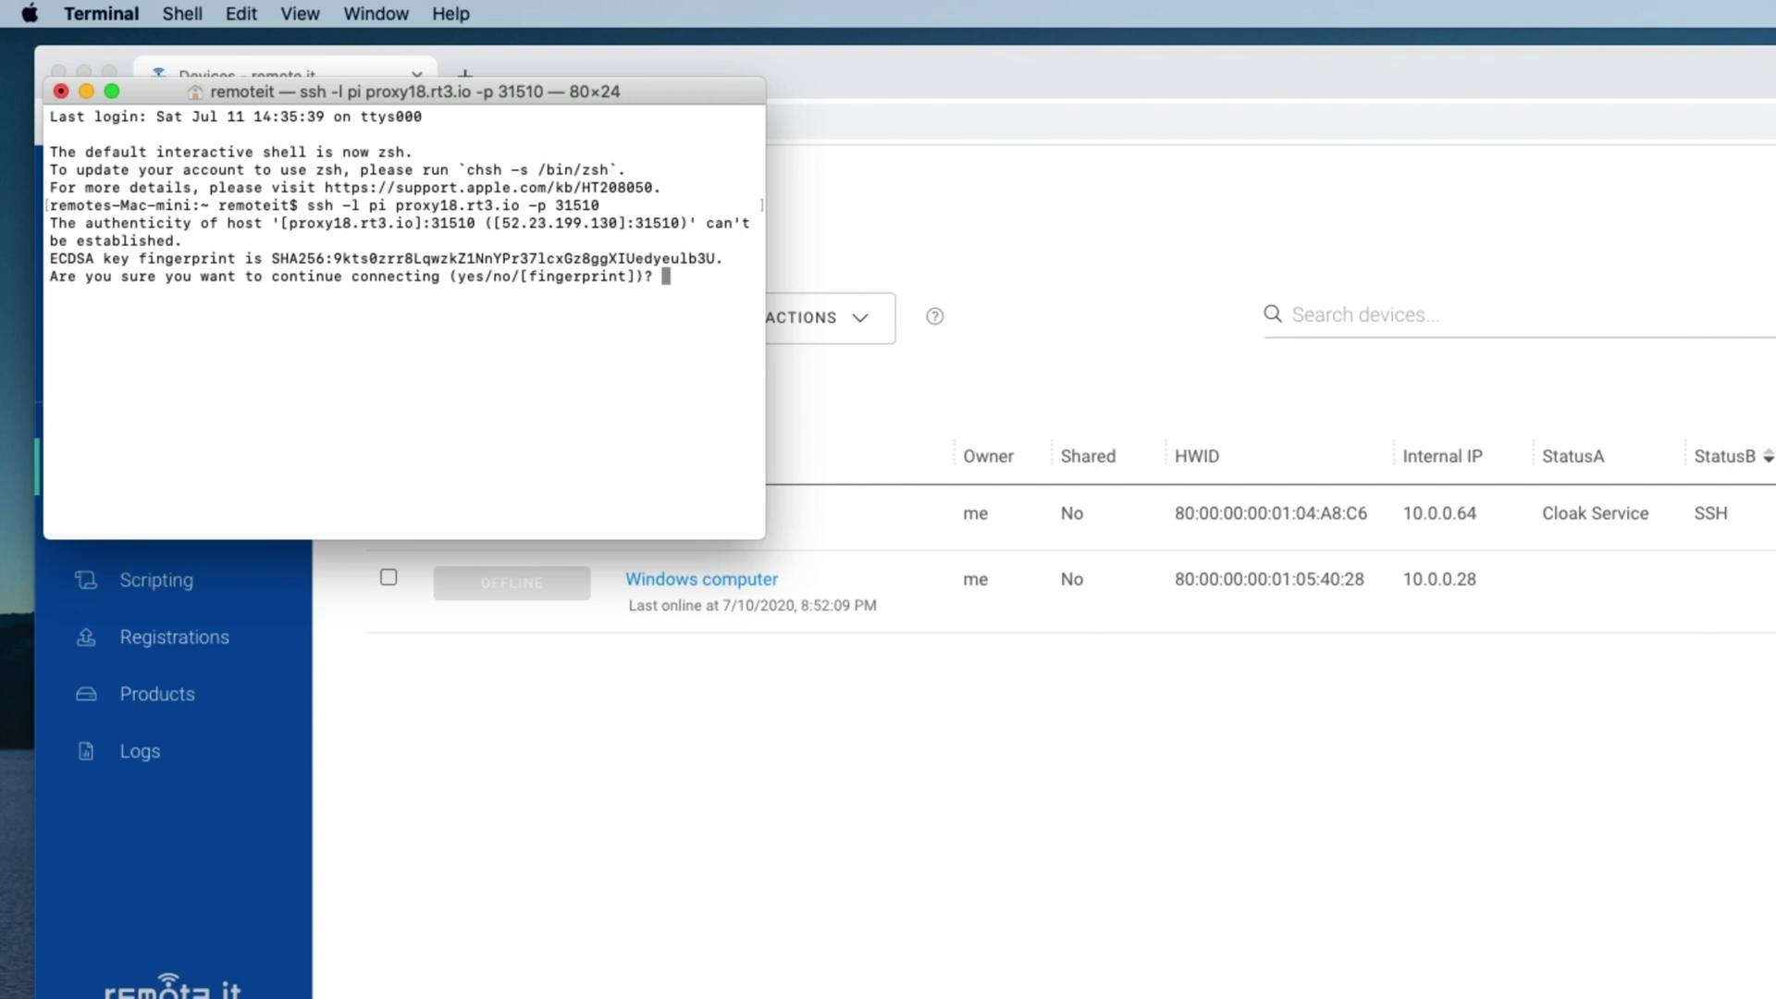
text(yes)
key(Return)
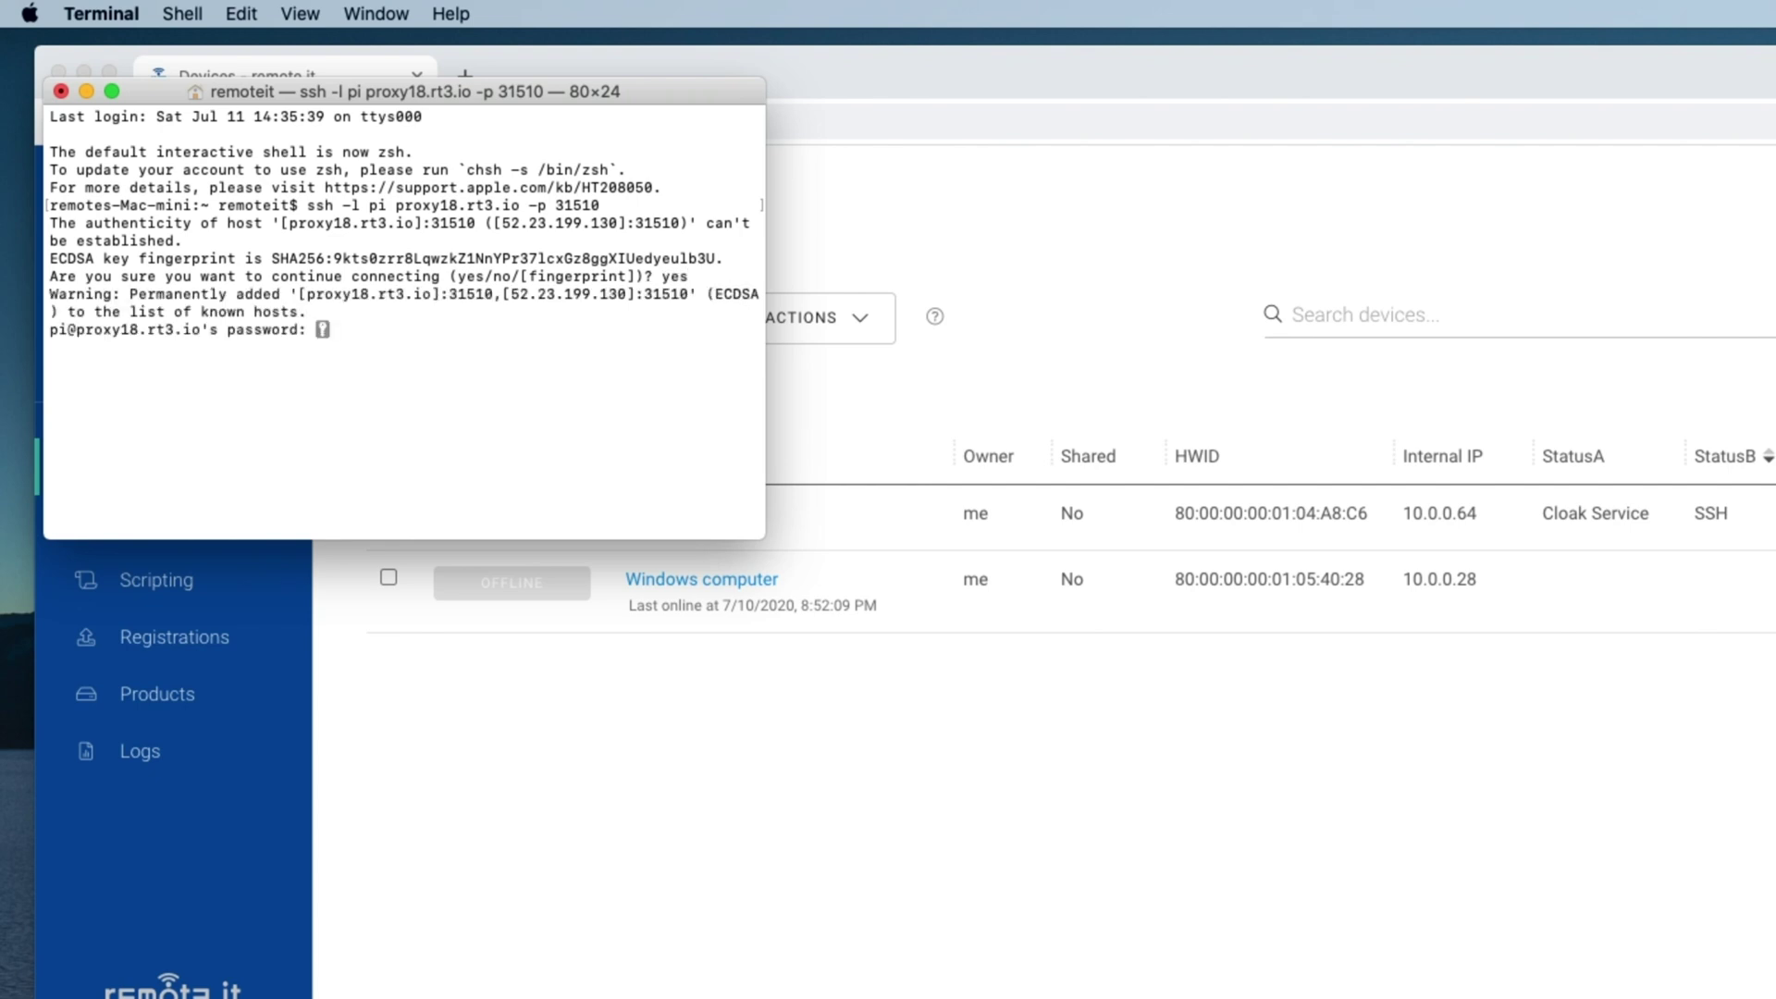
key(Return)
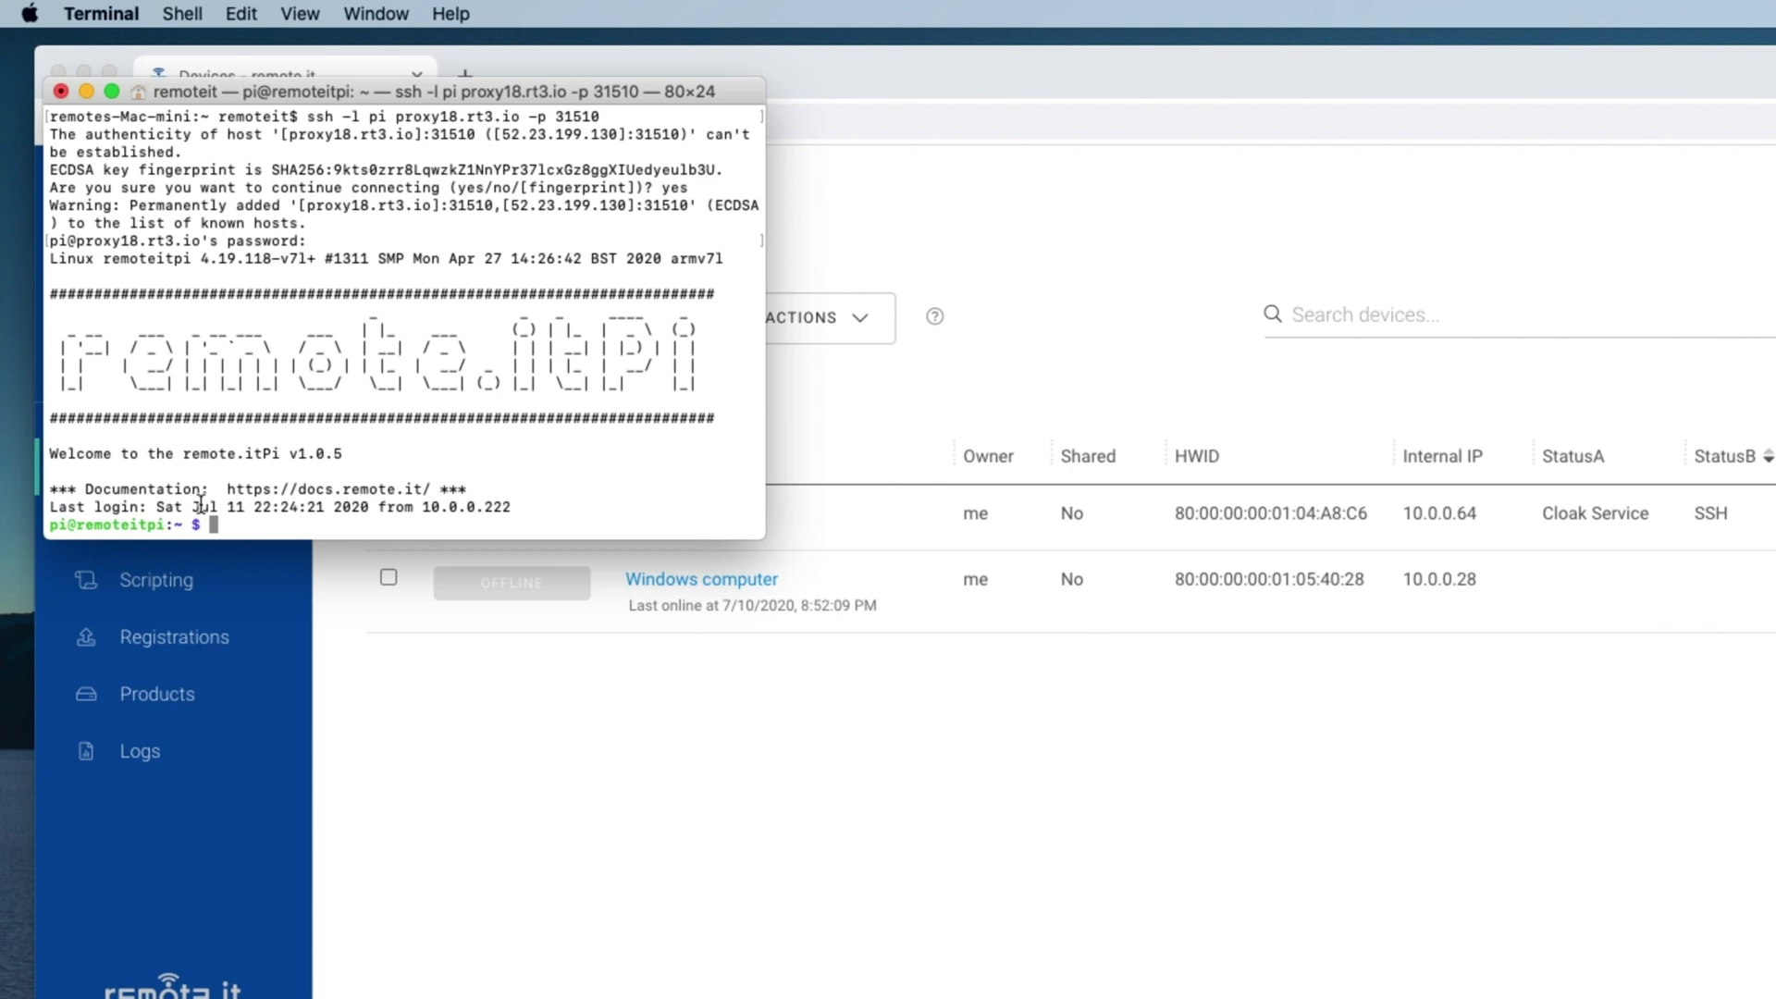
List the Pi's home folder with ls, then exit the session and close Terminal
text(ls)
key(Return)
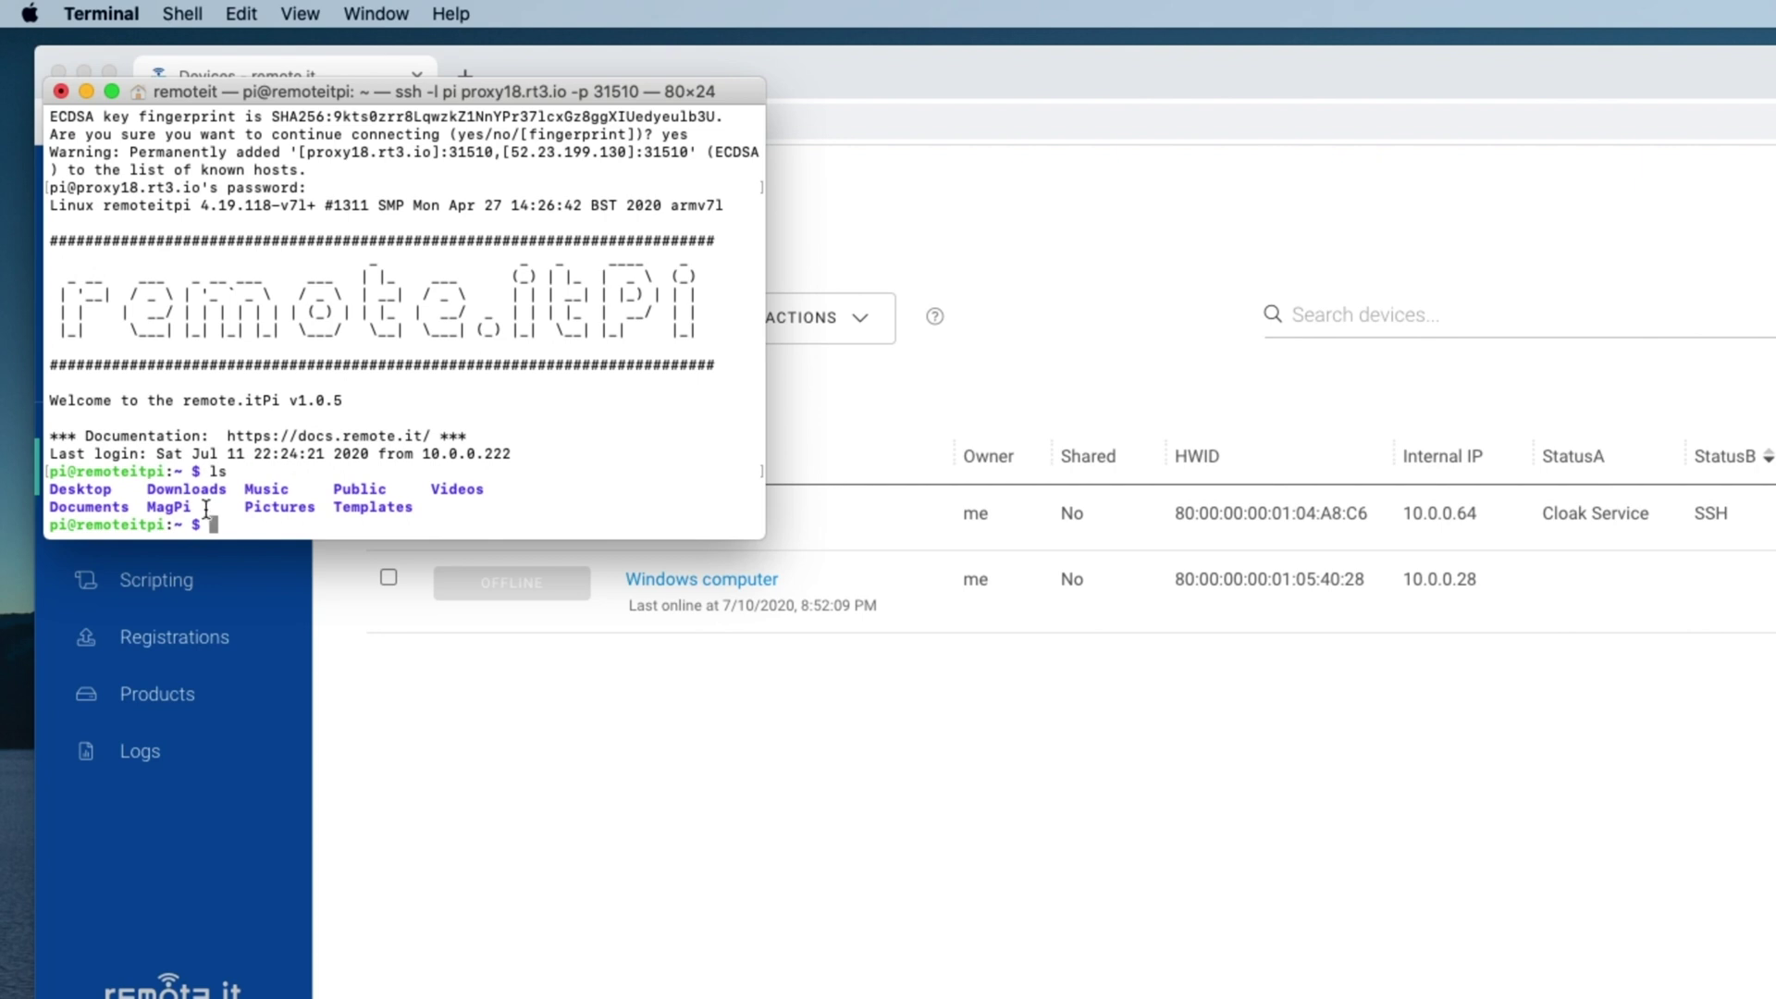
text(exit)
key(Return)
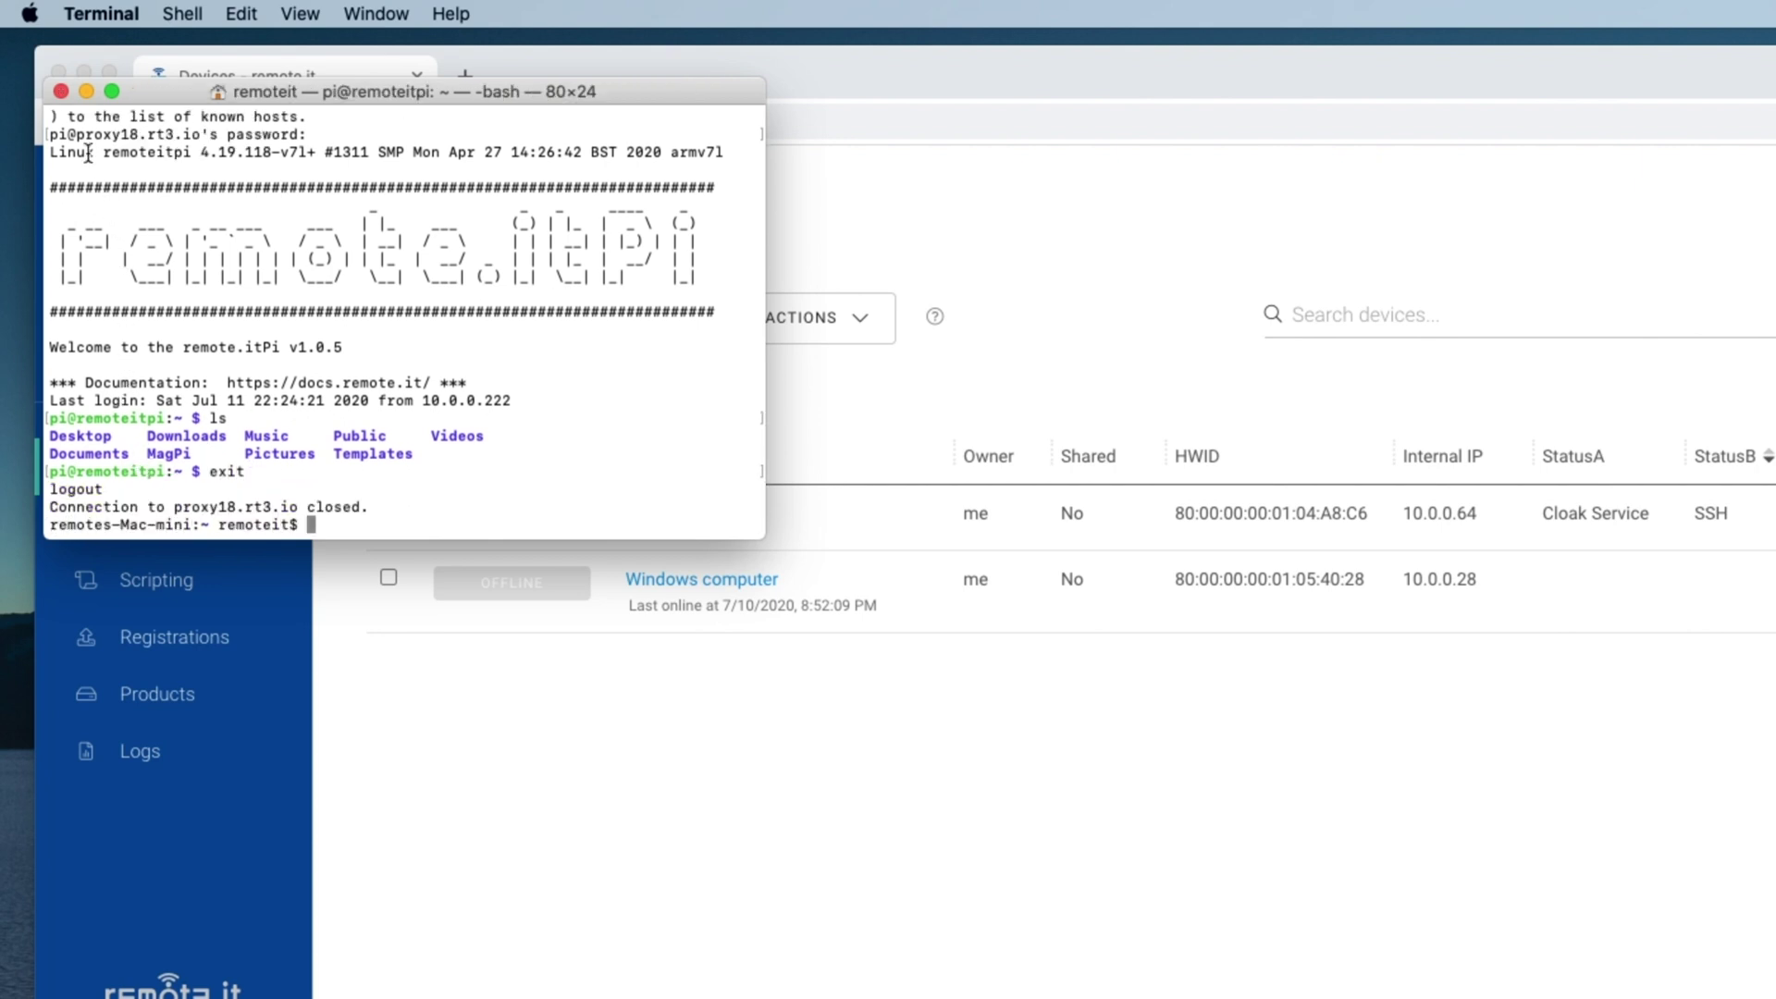
click(61, 91)
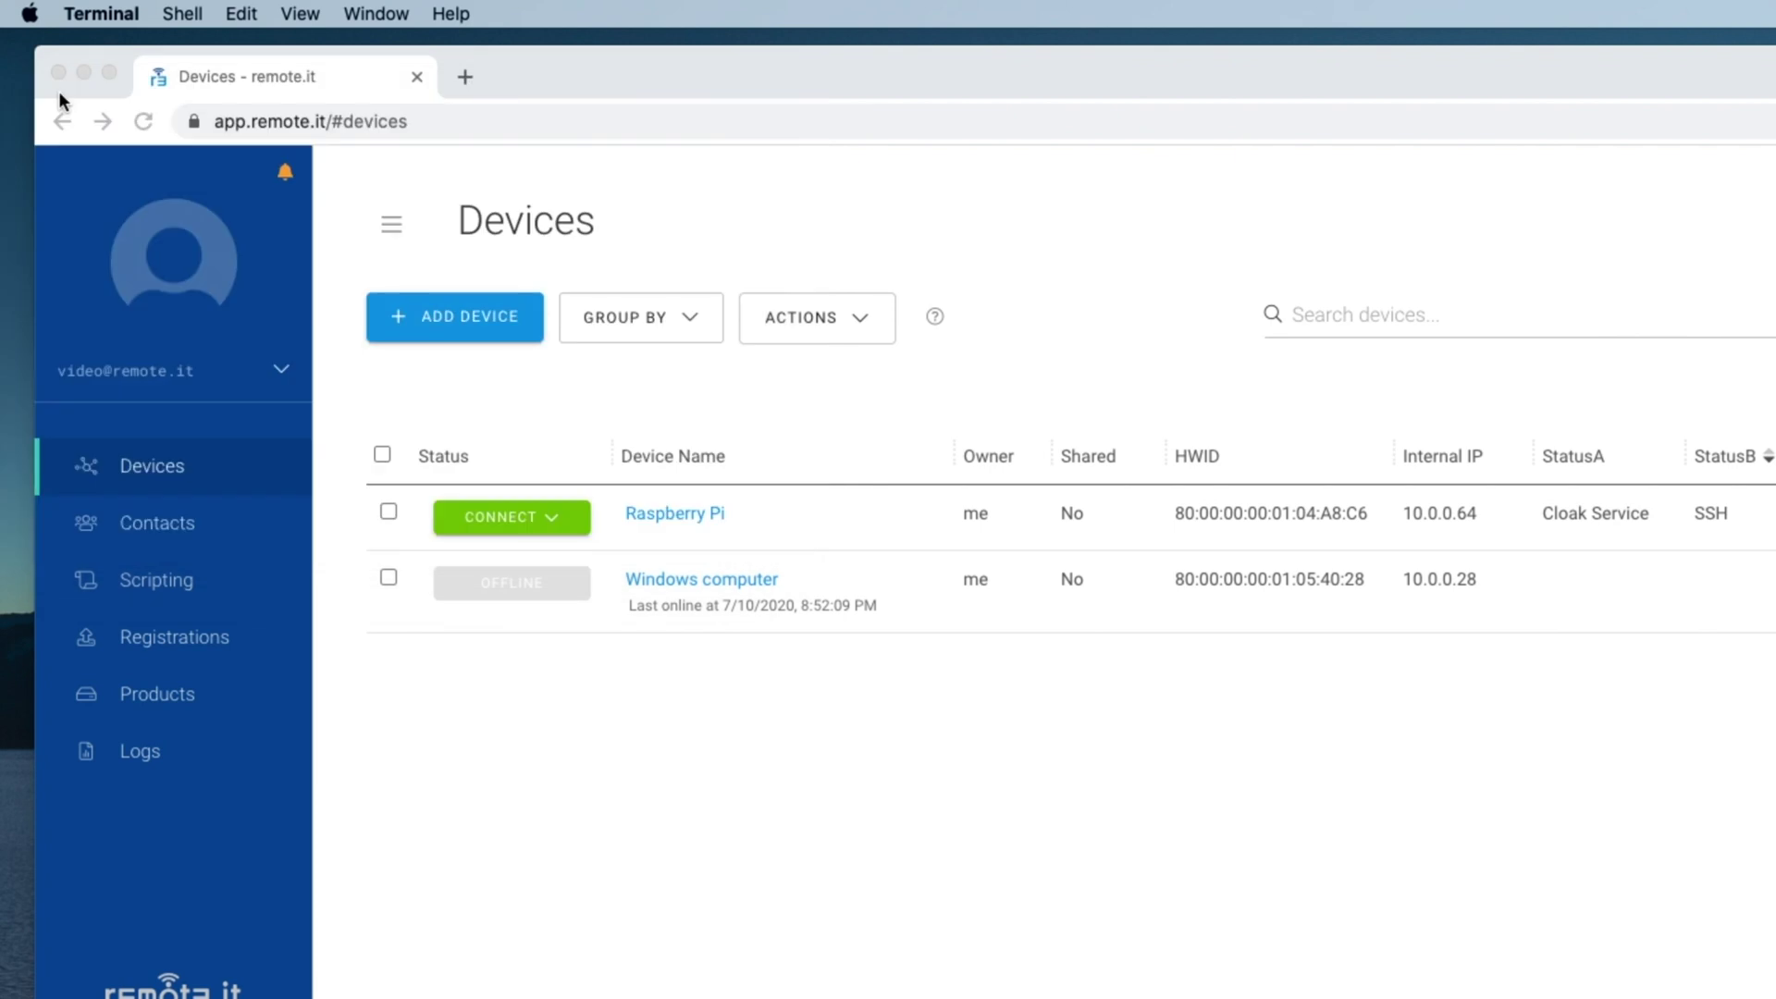
Start a proxied remoteitpi - vnc connection and copy its proxy19.rt3.io:33201 address
click(523, 514)
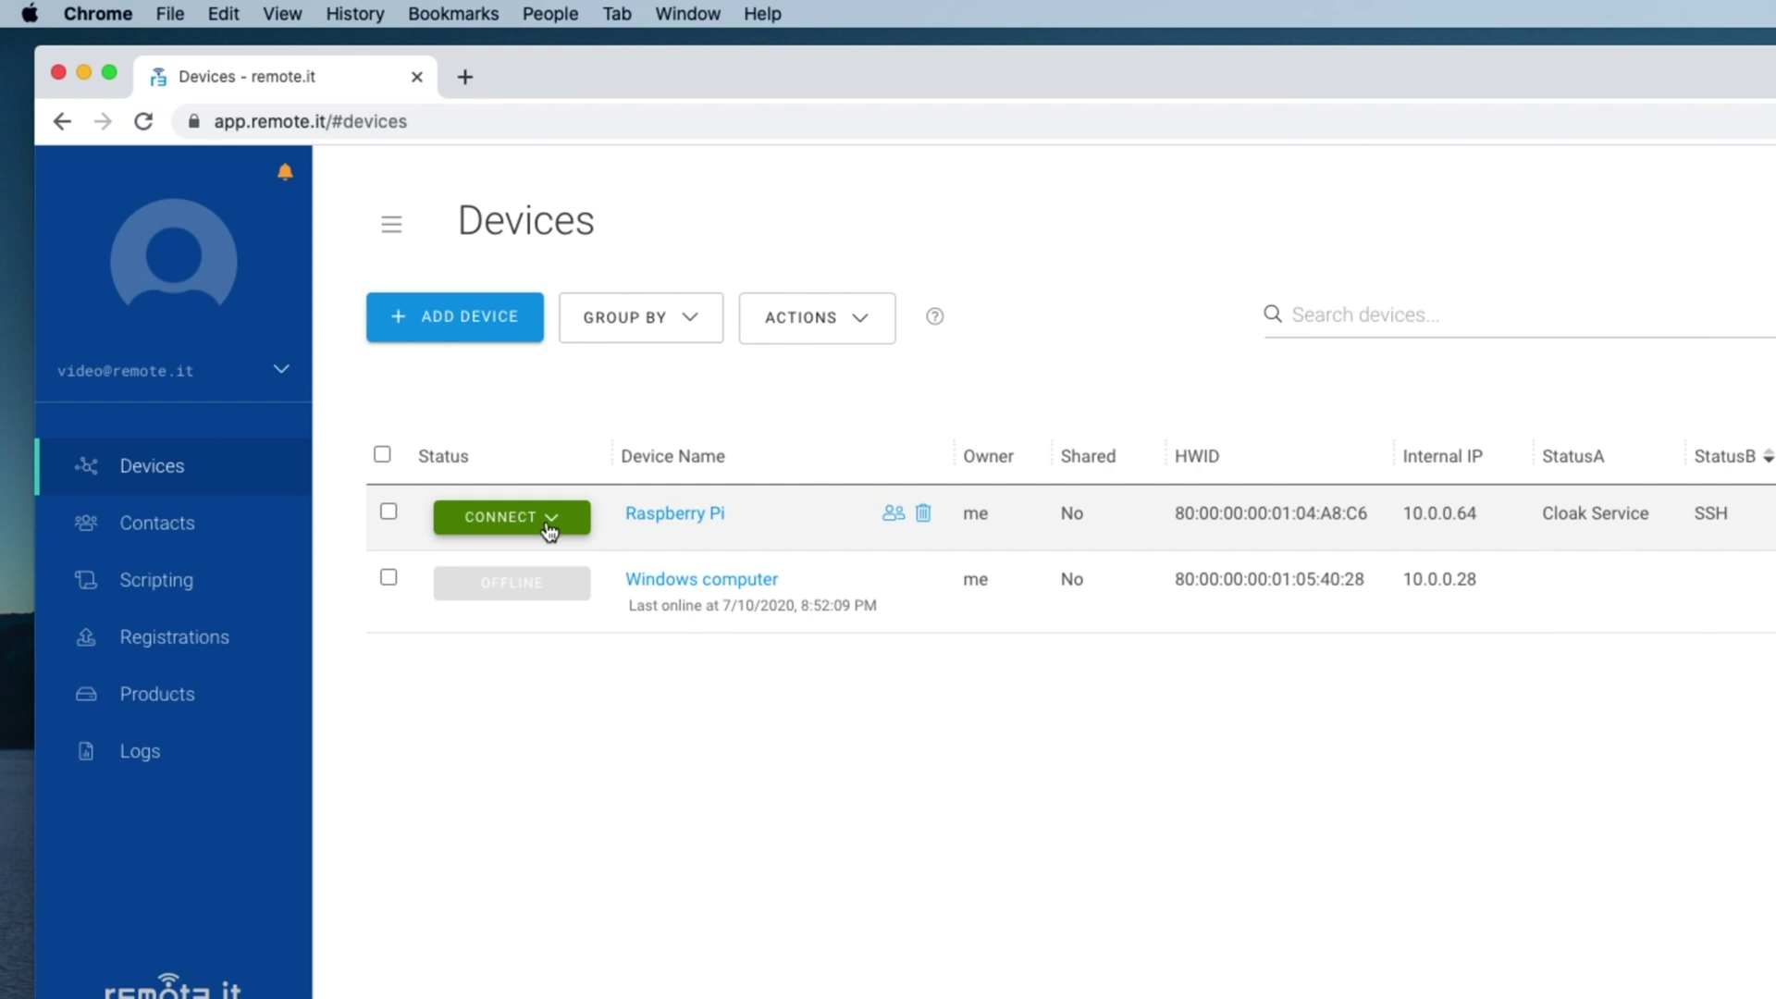
click(547, 518)
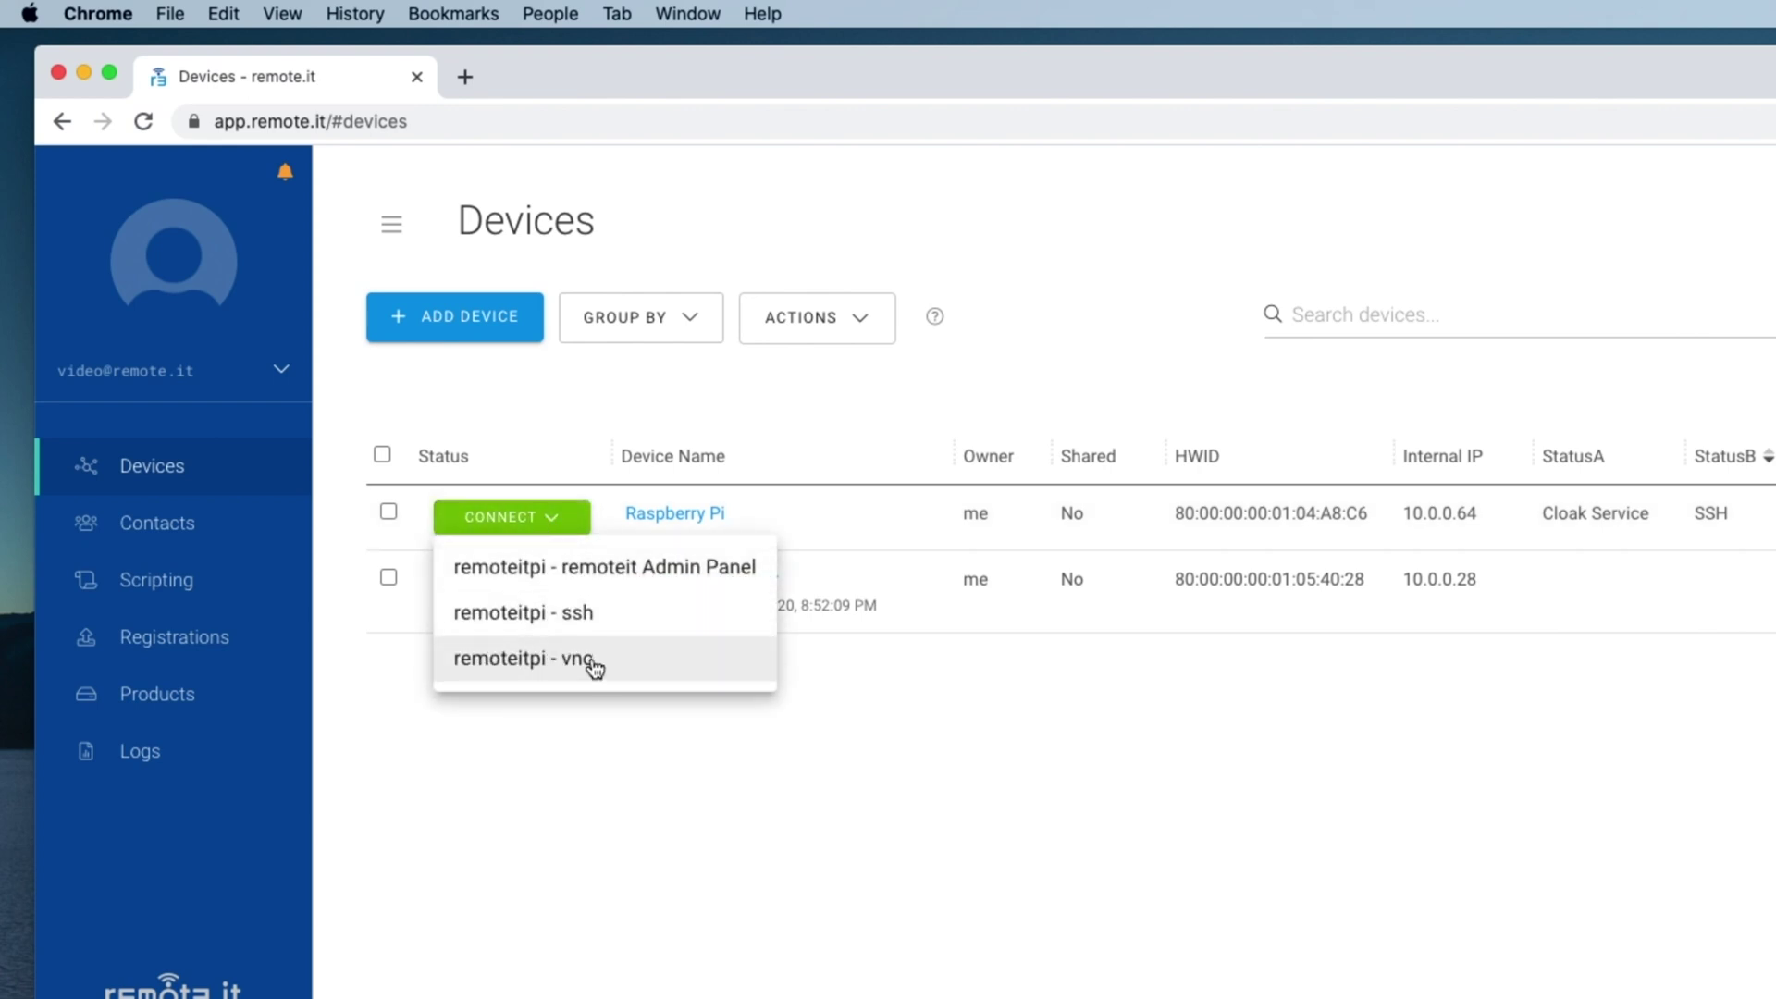
click(544, 658)
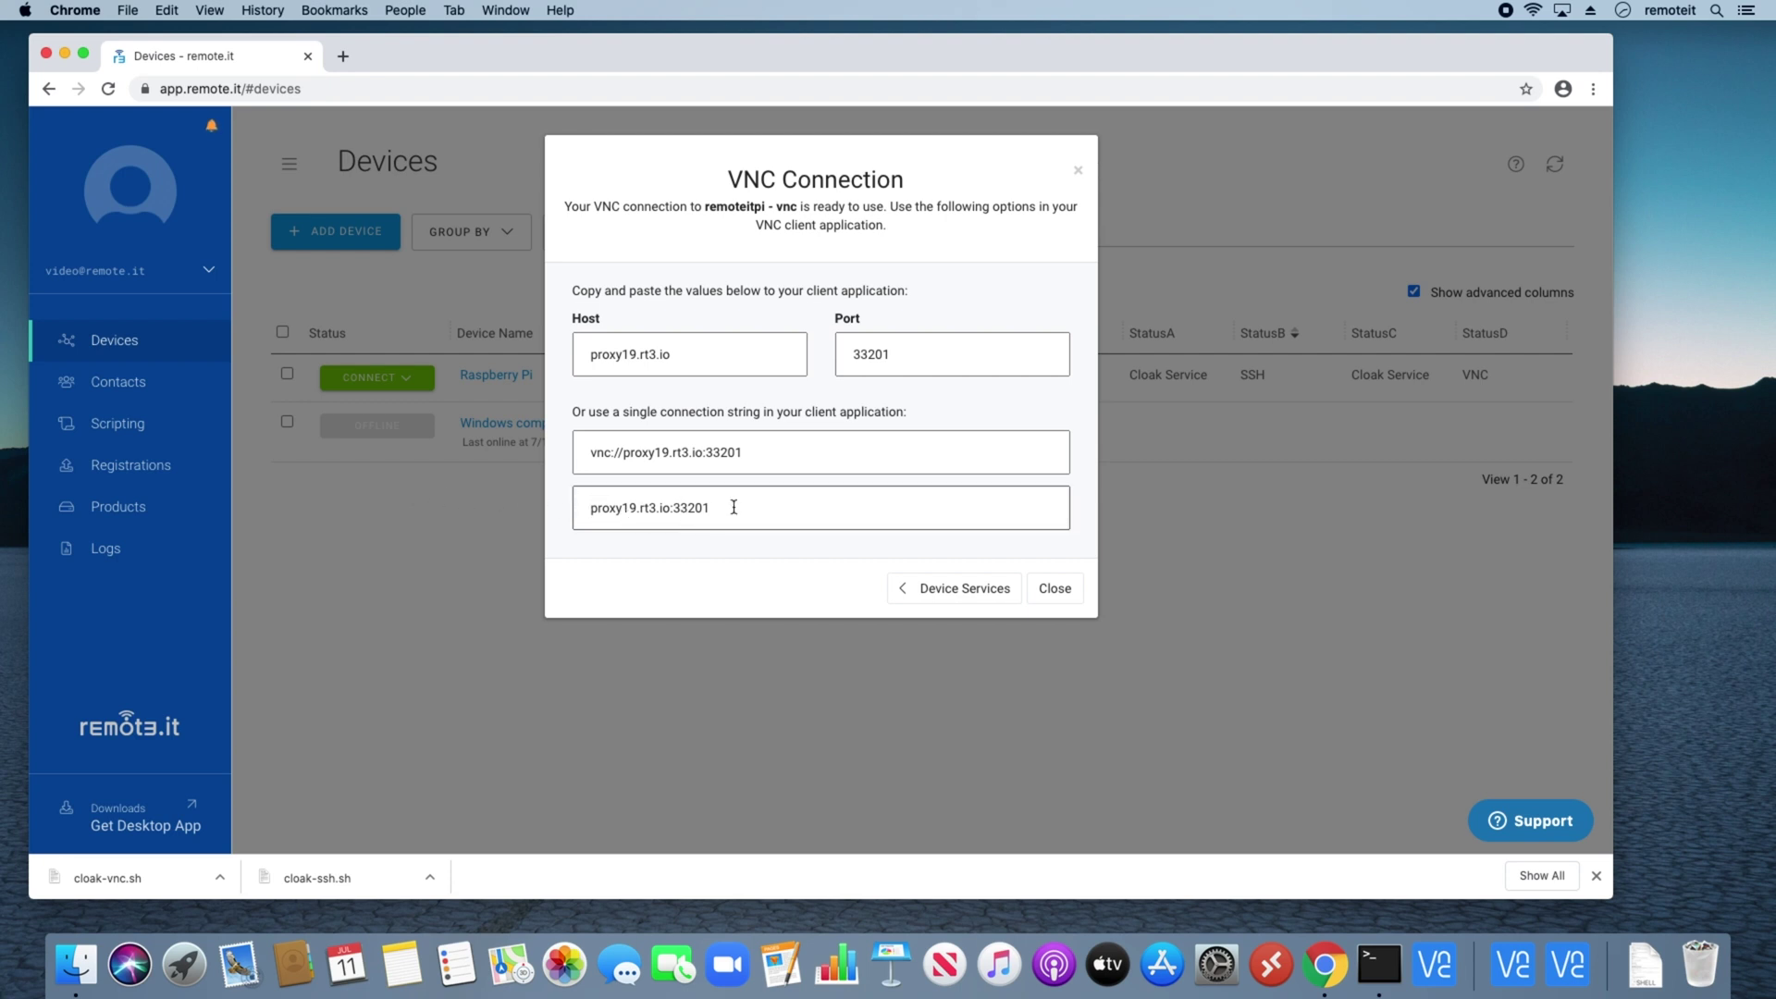
click(630, 518)
key(super+c)
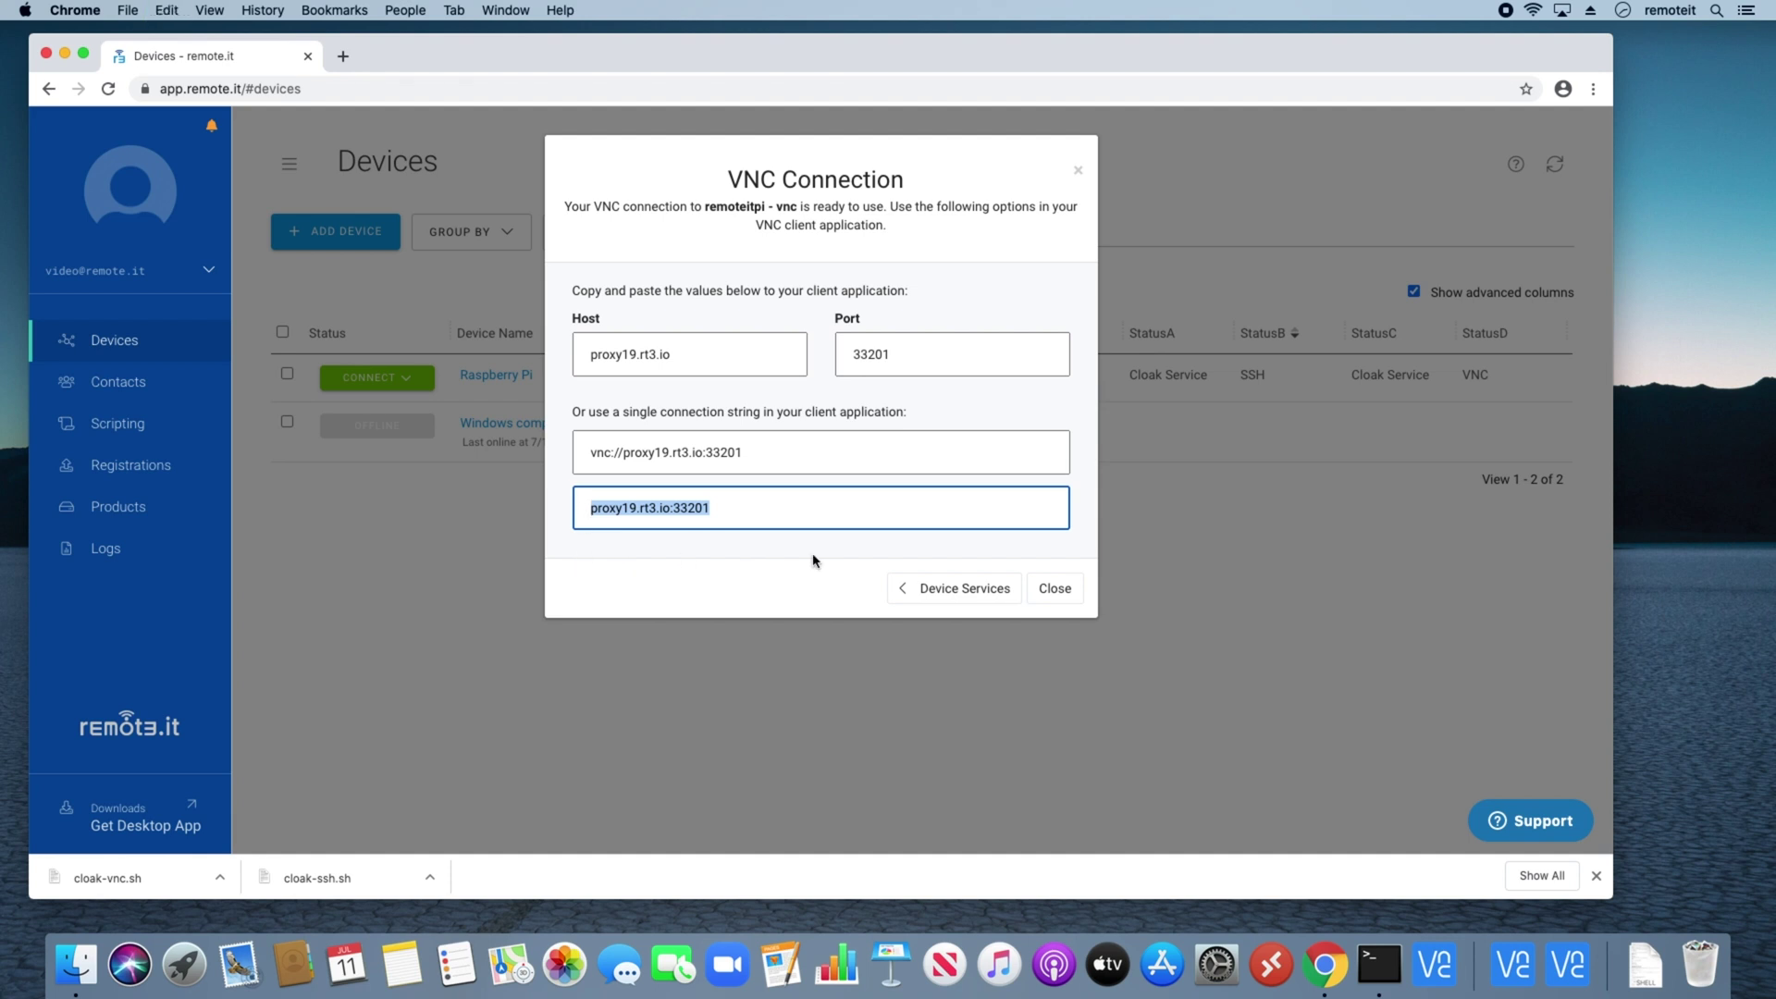
click(1043, 590)
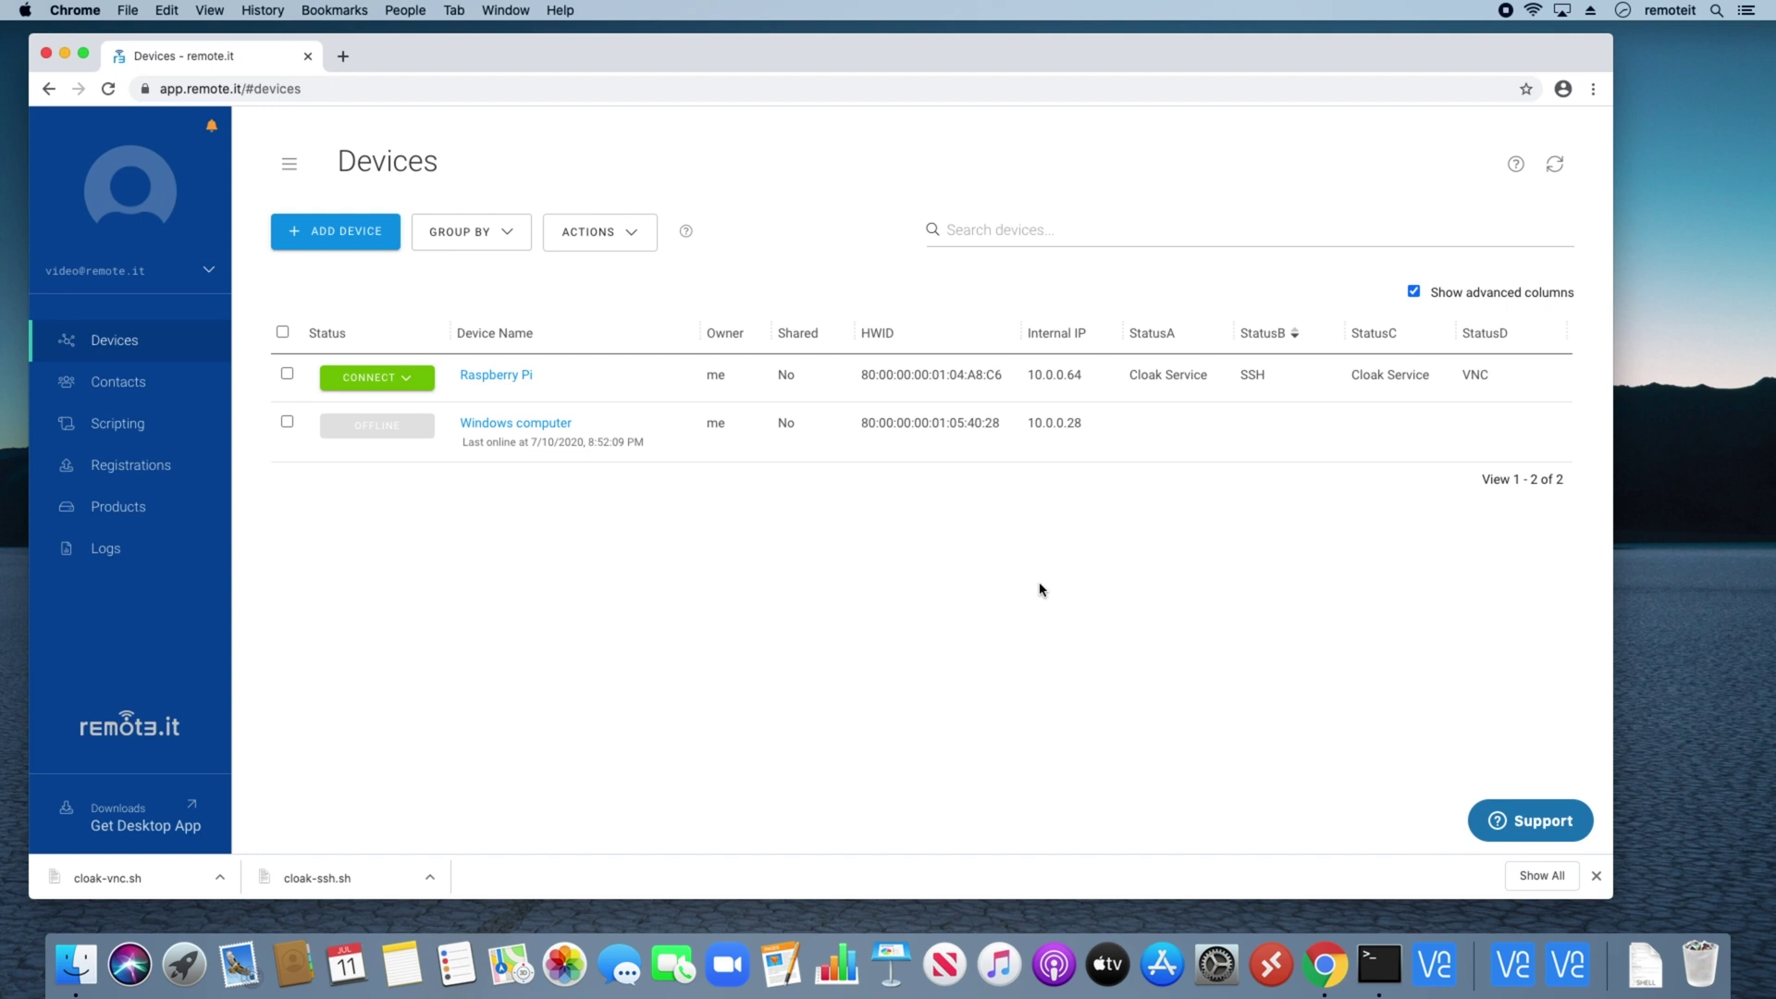
Connect VNC Viewer to proxy19.rt3.io:33201 and log in with the Pi's username and password
click(1436, 968)
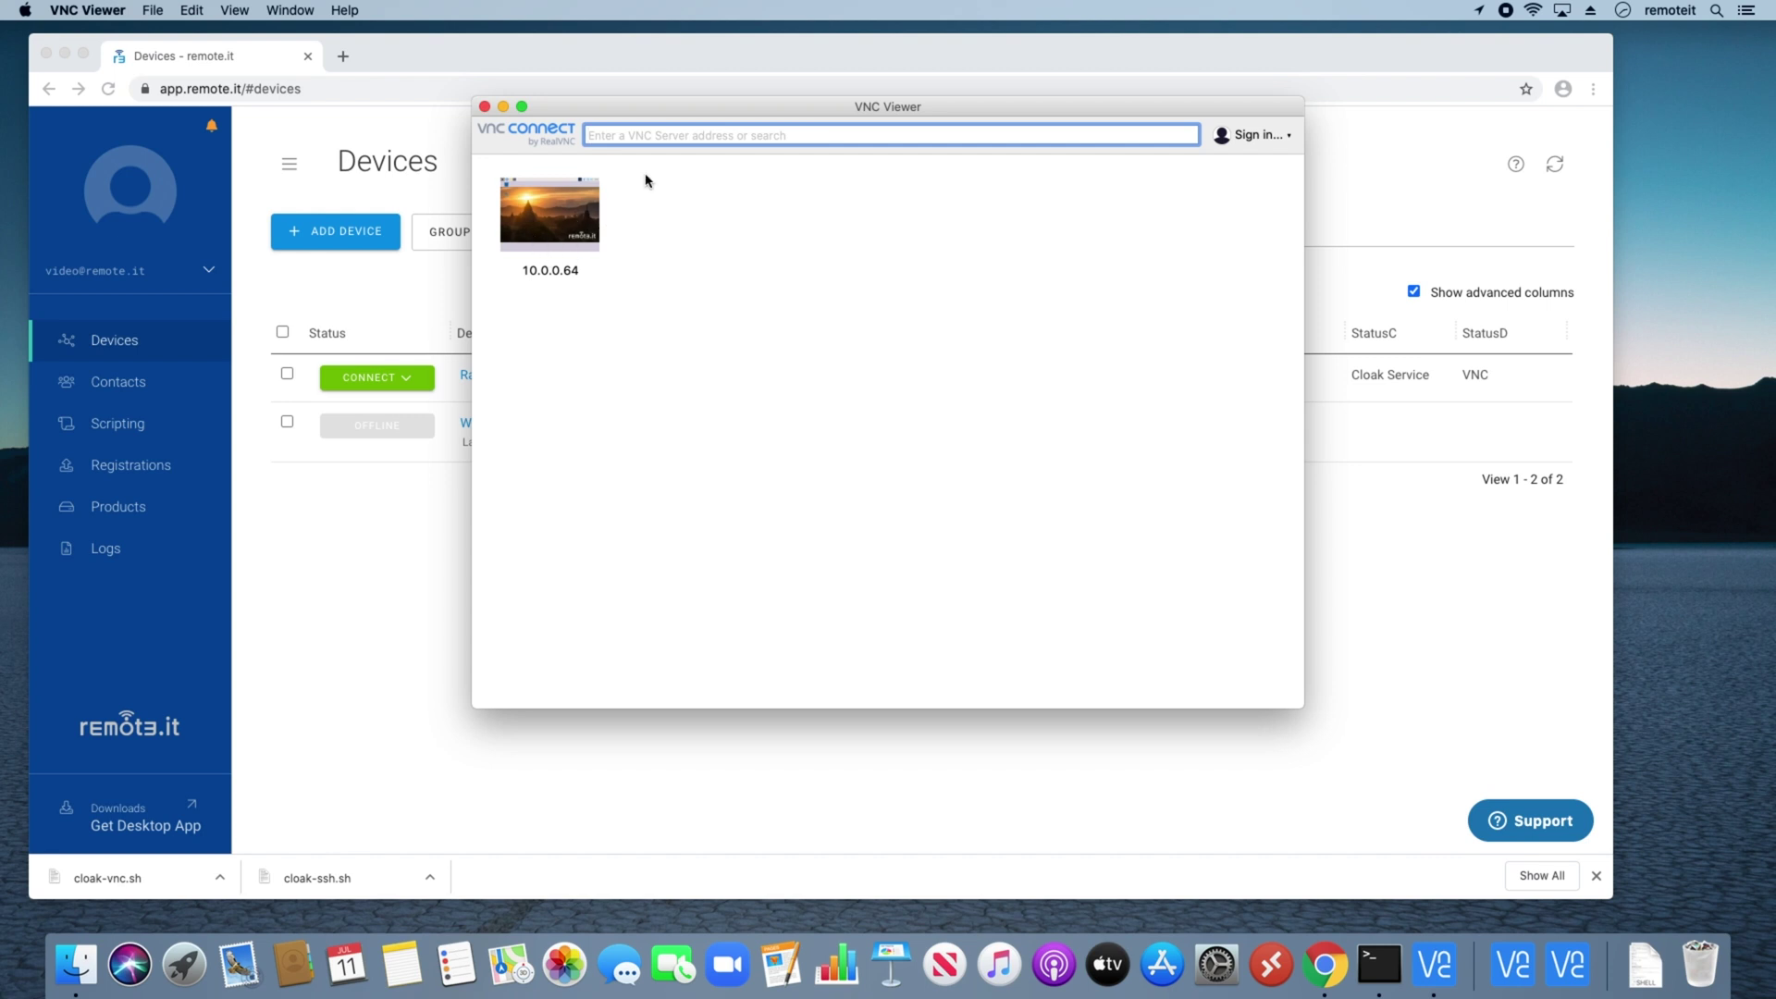
key(super+v)
key(Return)
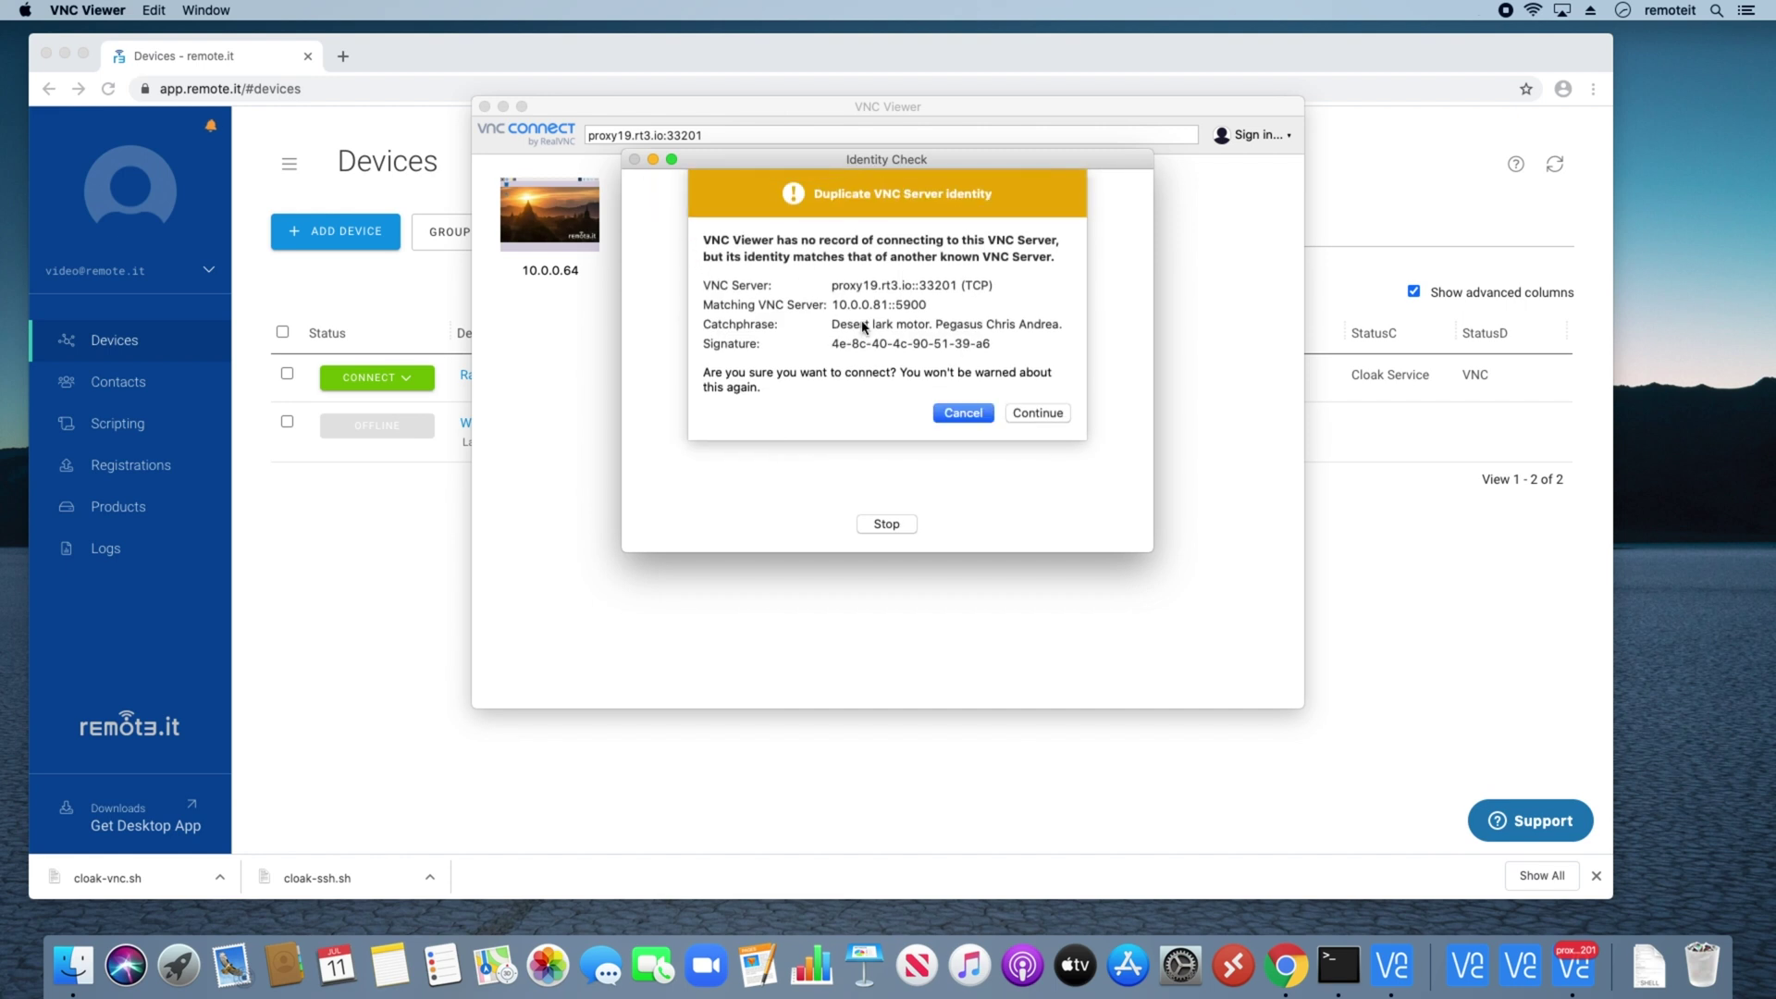
click(1027, 416)
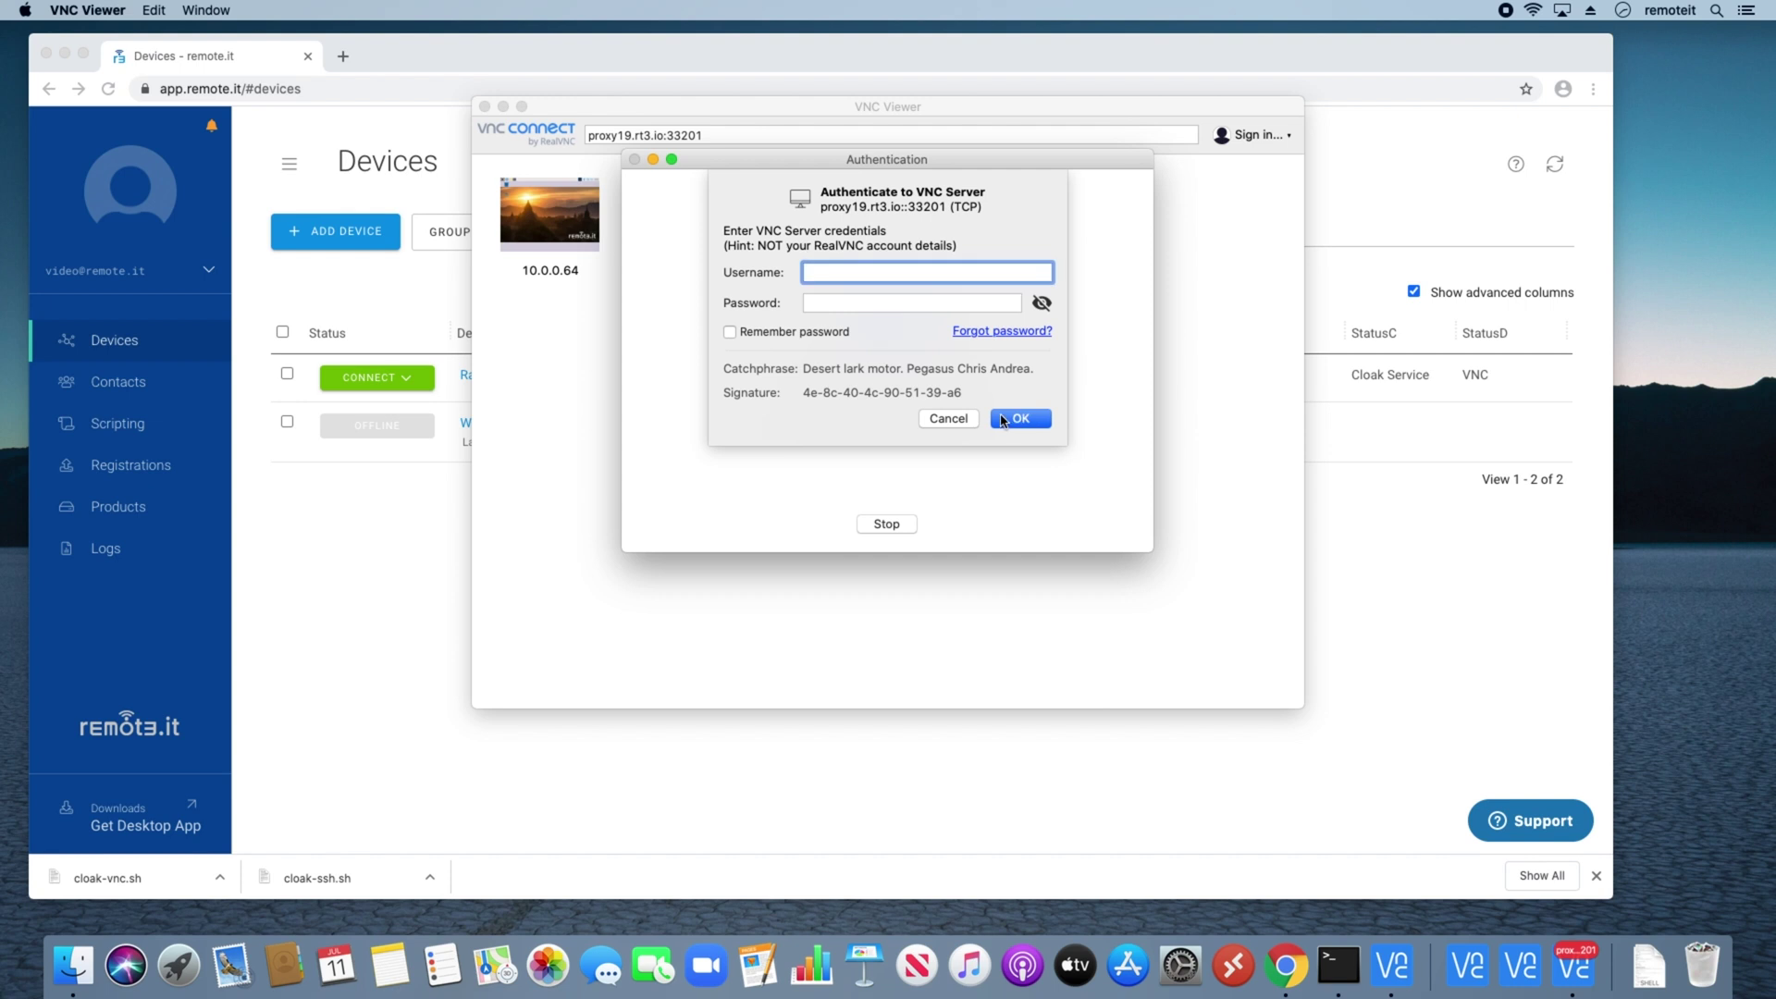
text(pi)
key(Tab)
text(••••••••••)
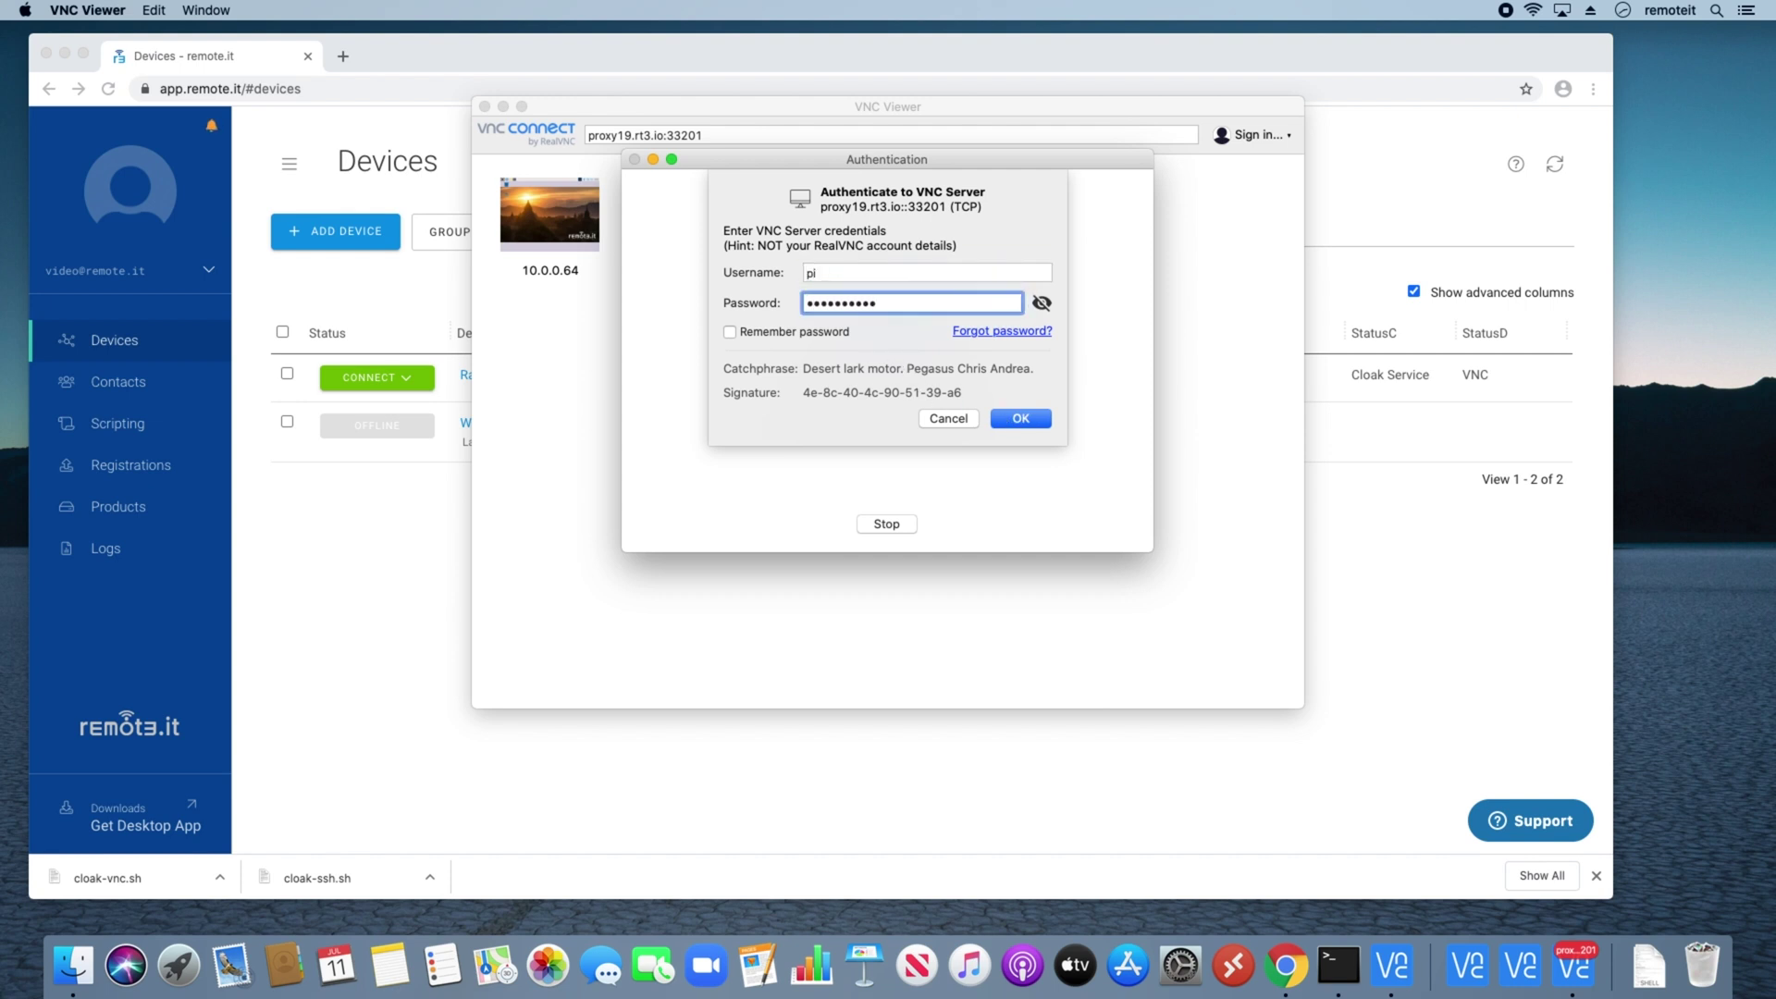
click(1019, 419)
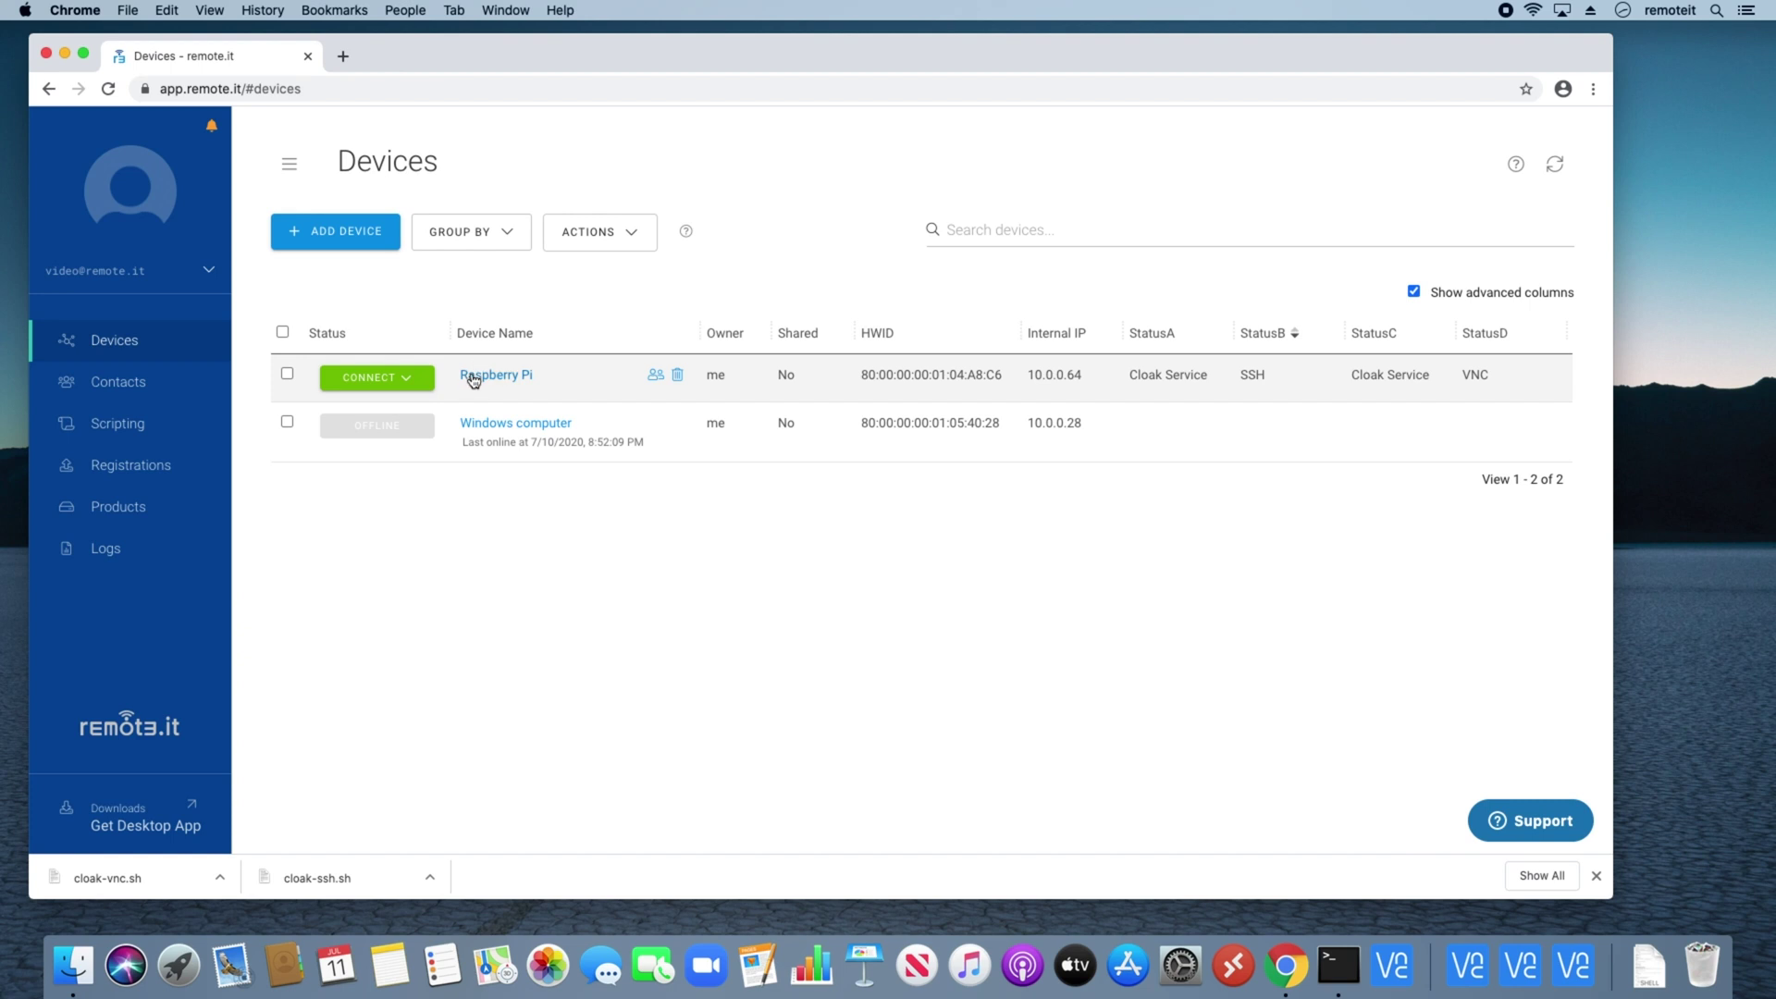
Execute cloak-ssh.sh on the Raspberry Pi with the Uncloak Service action and submit the job
click(287, 375)
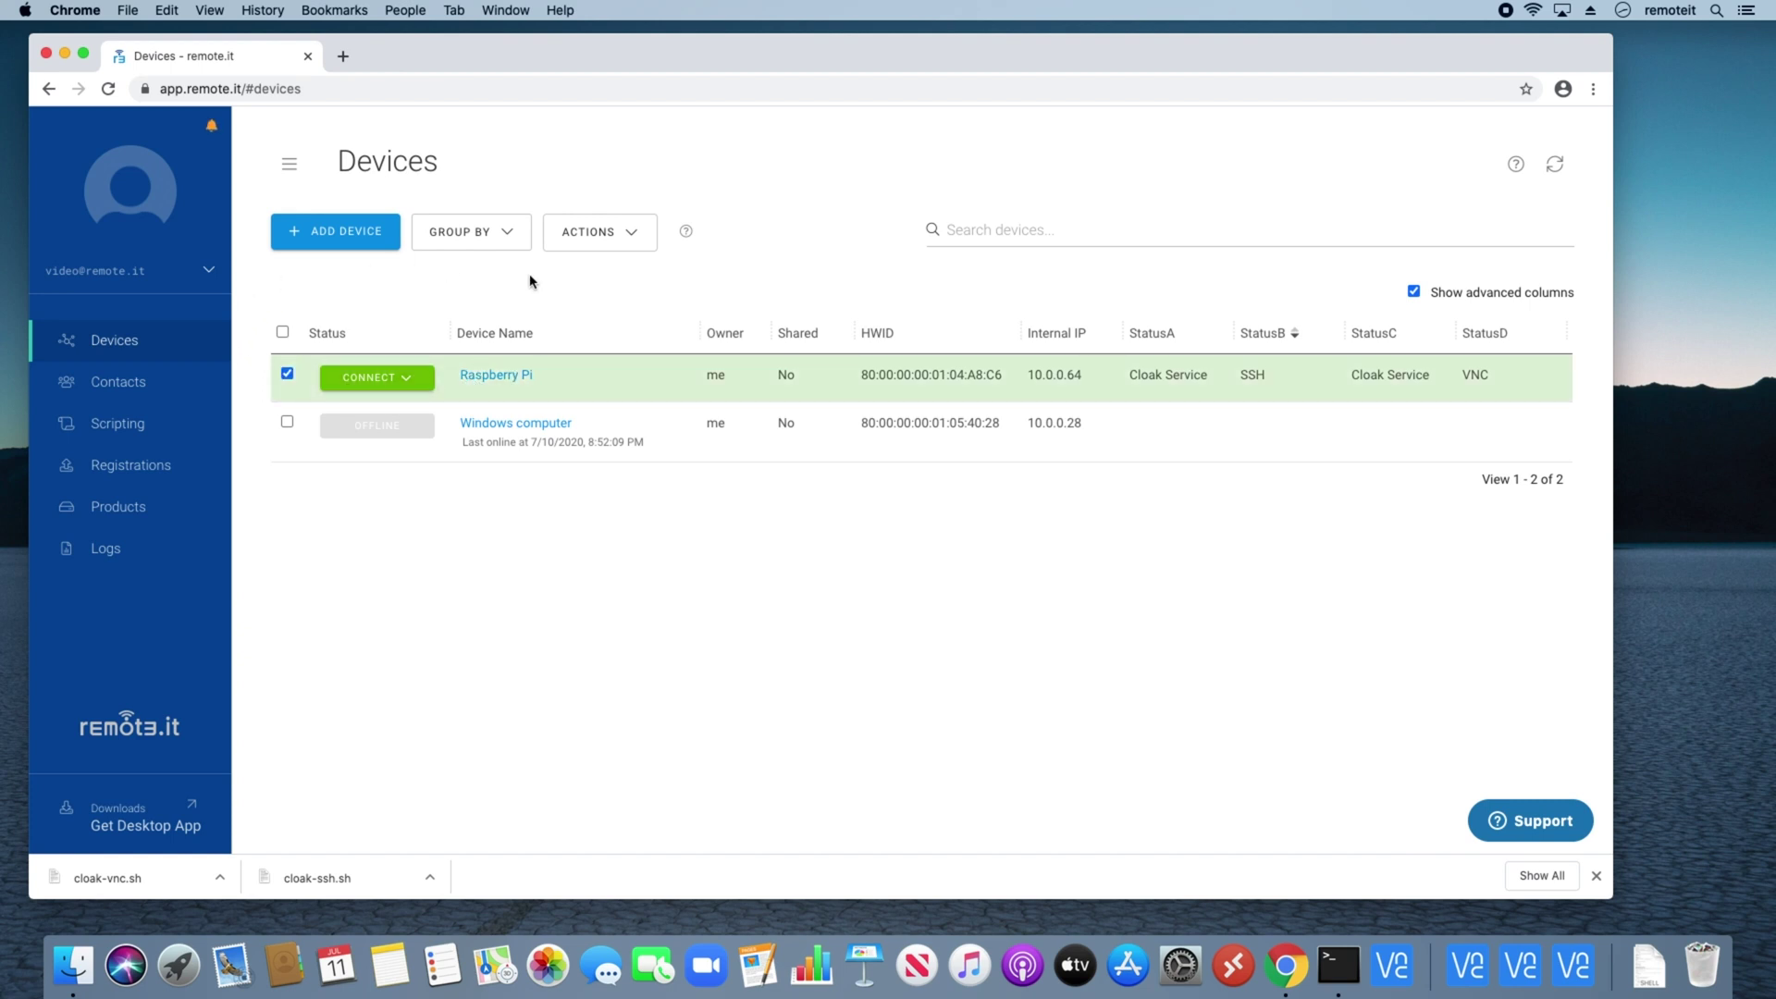
click(601, 242)
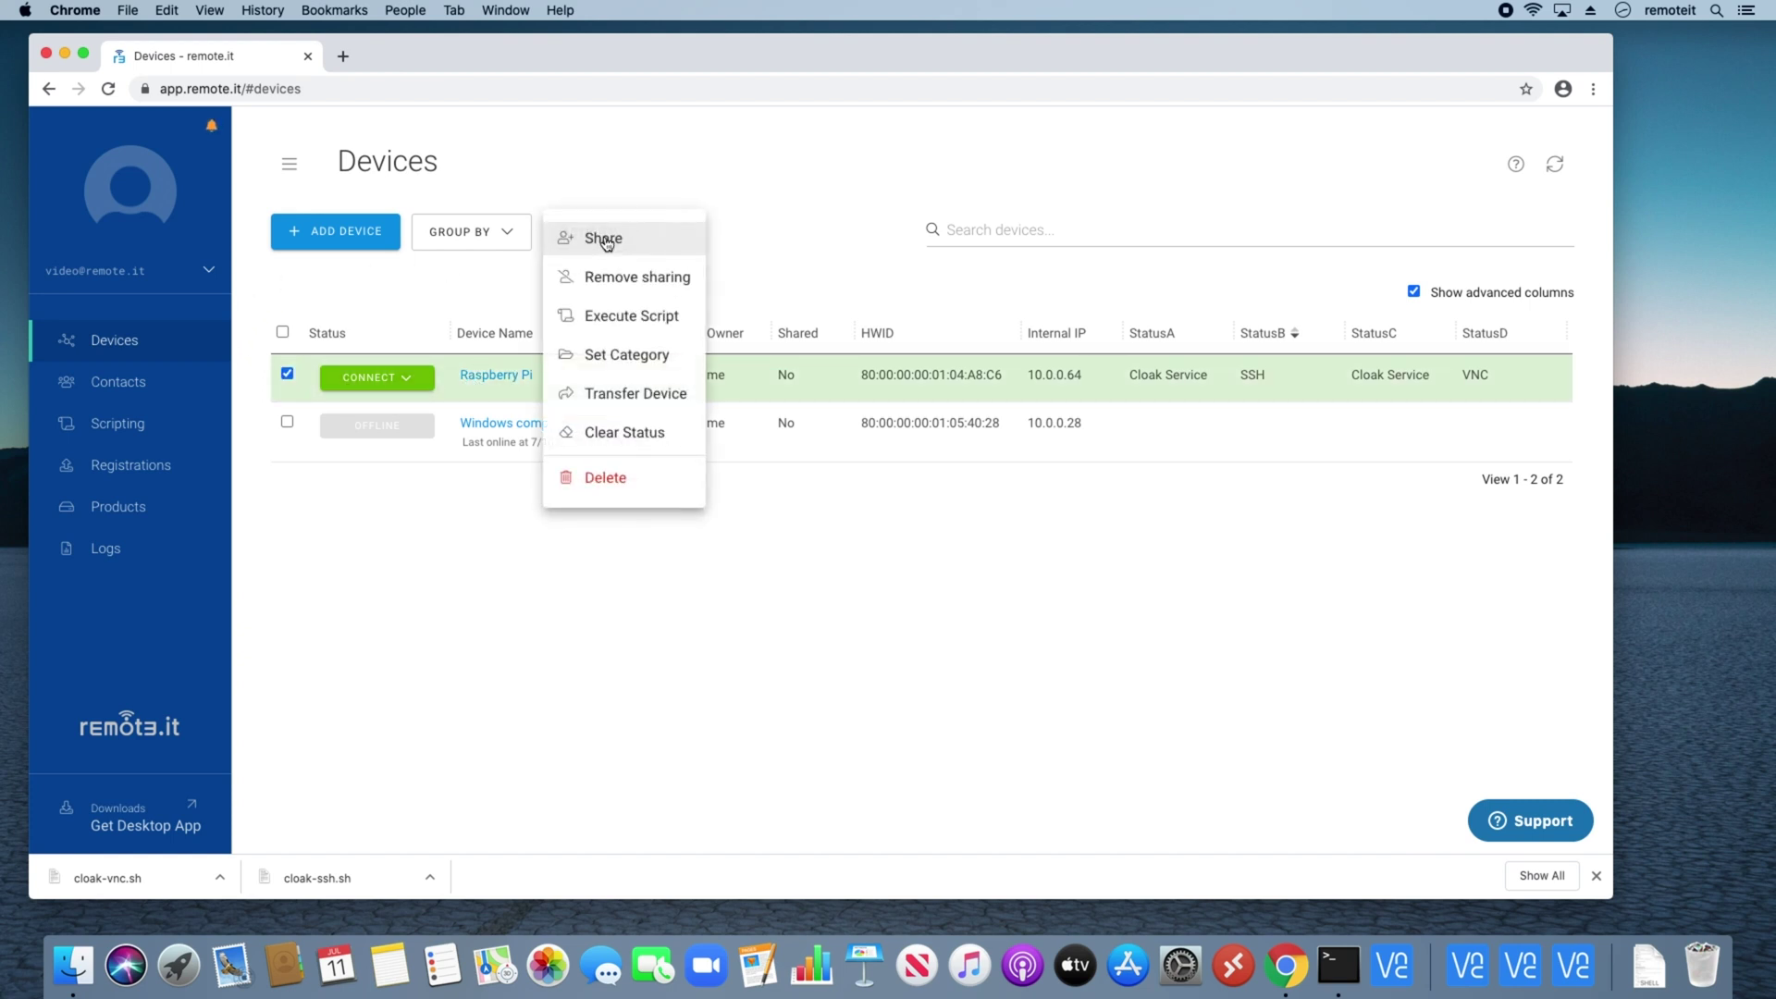
click(635, 317)
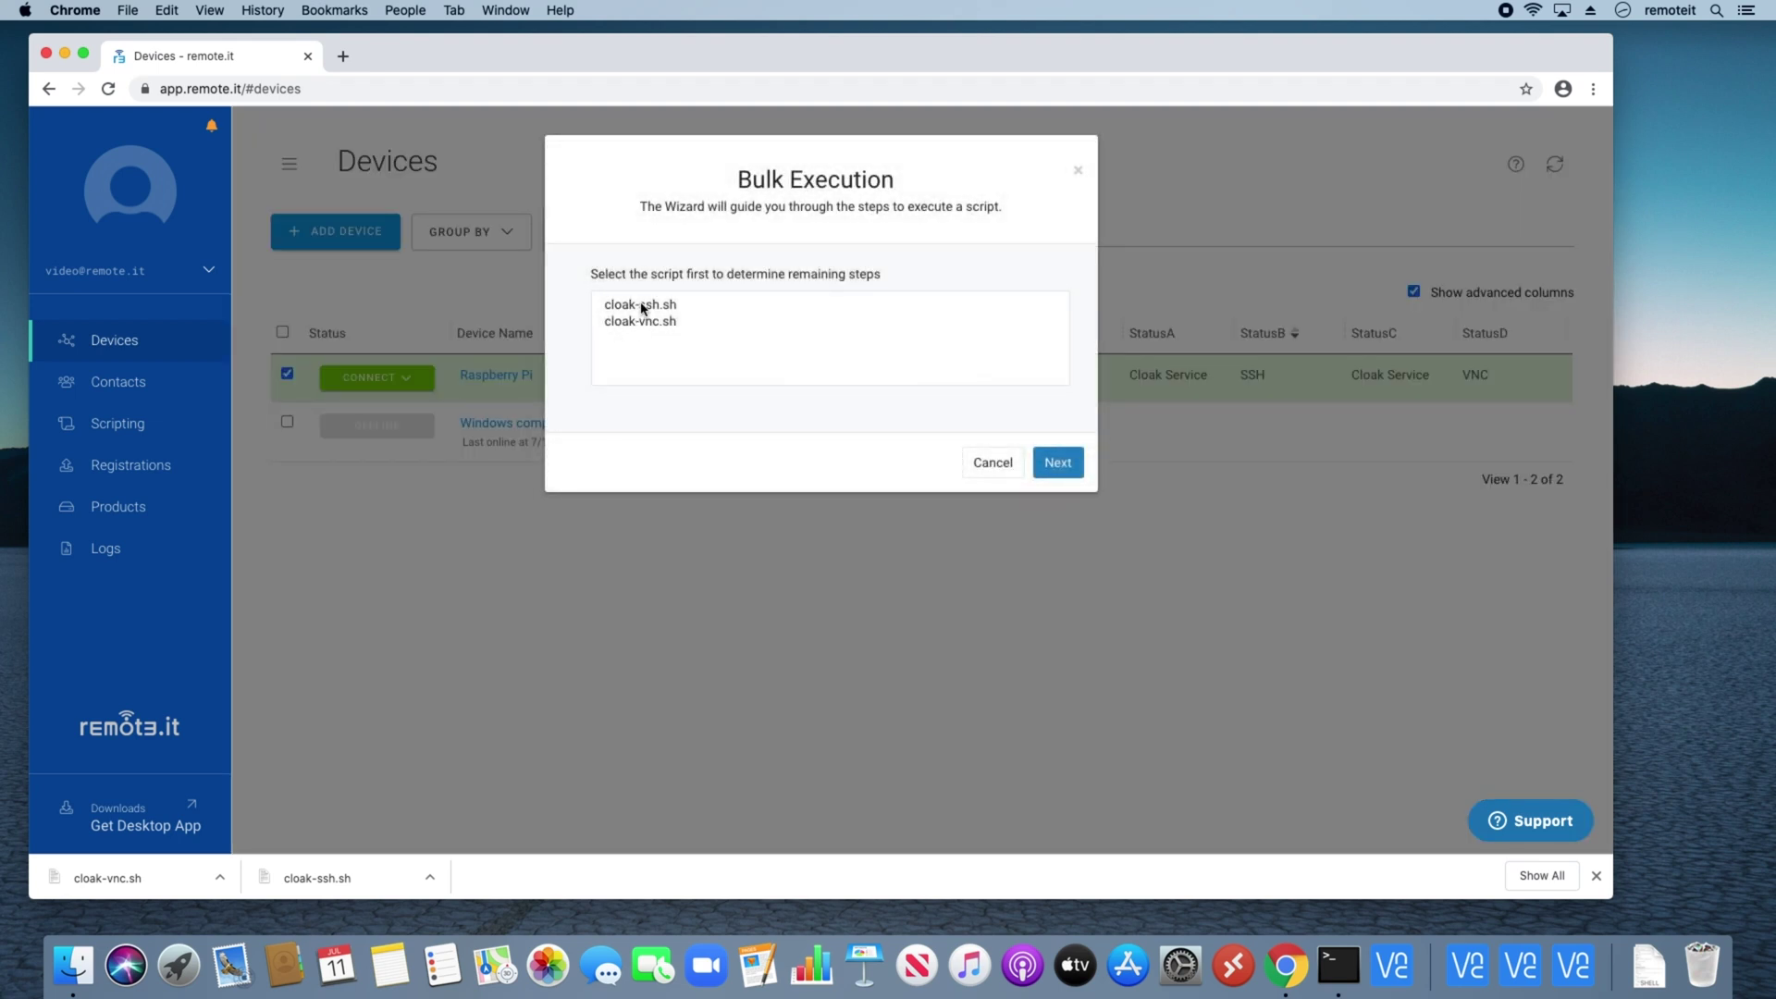
click(636, 307)
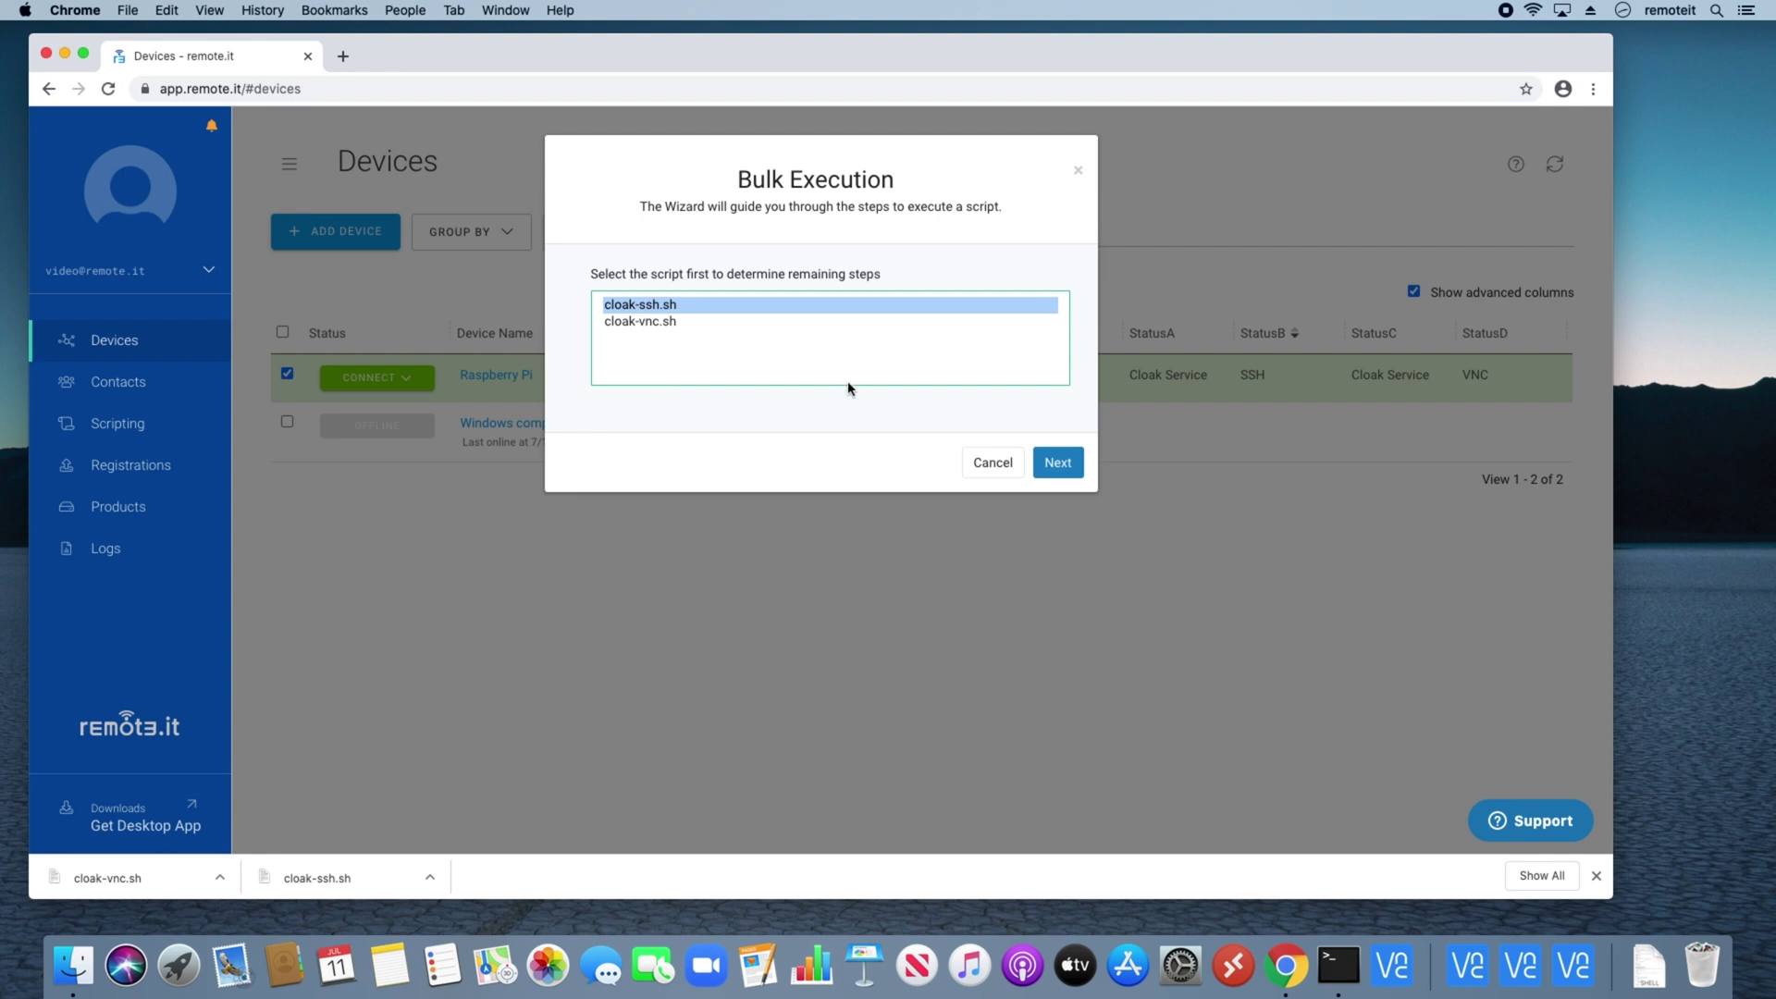
click(1052, 463)
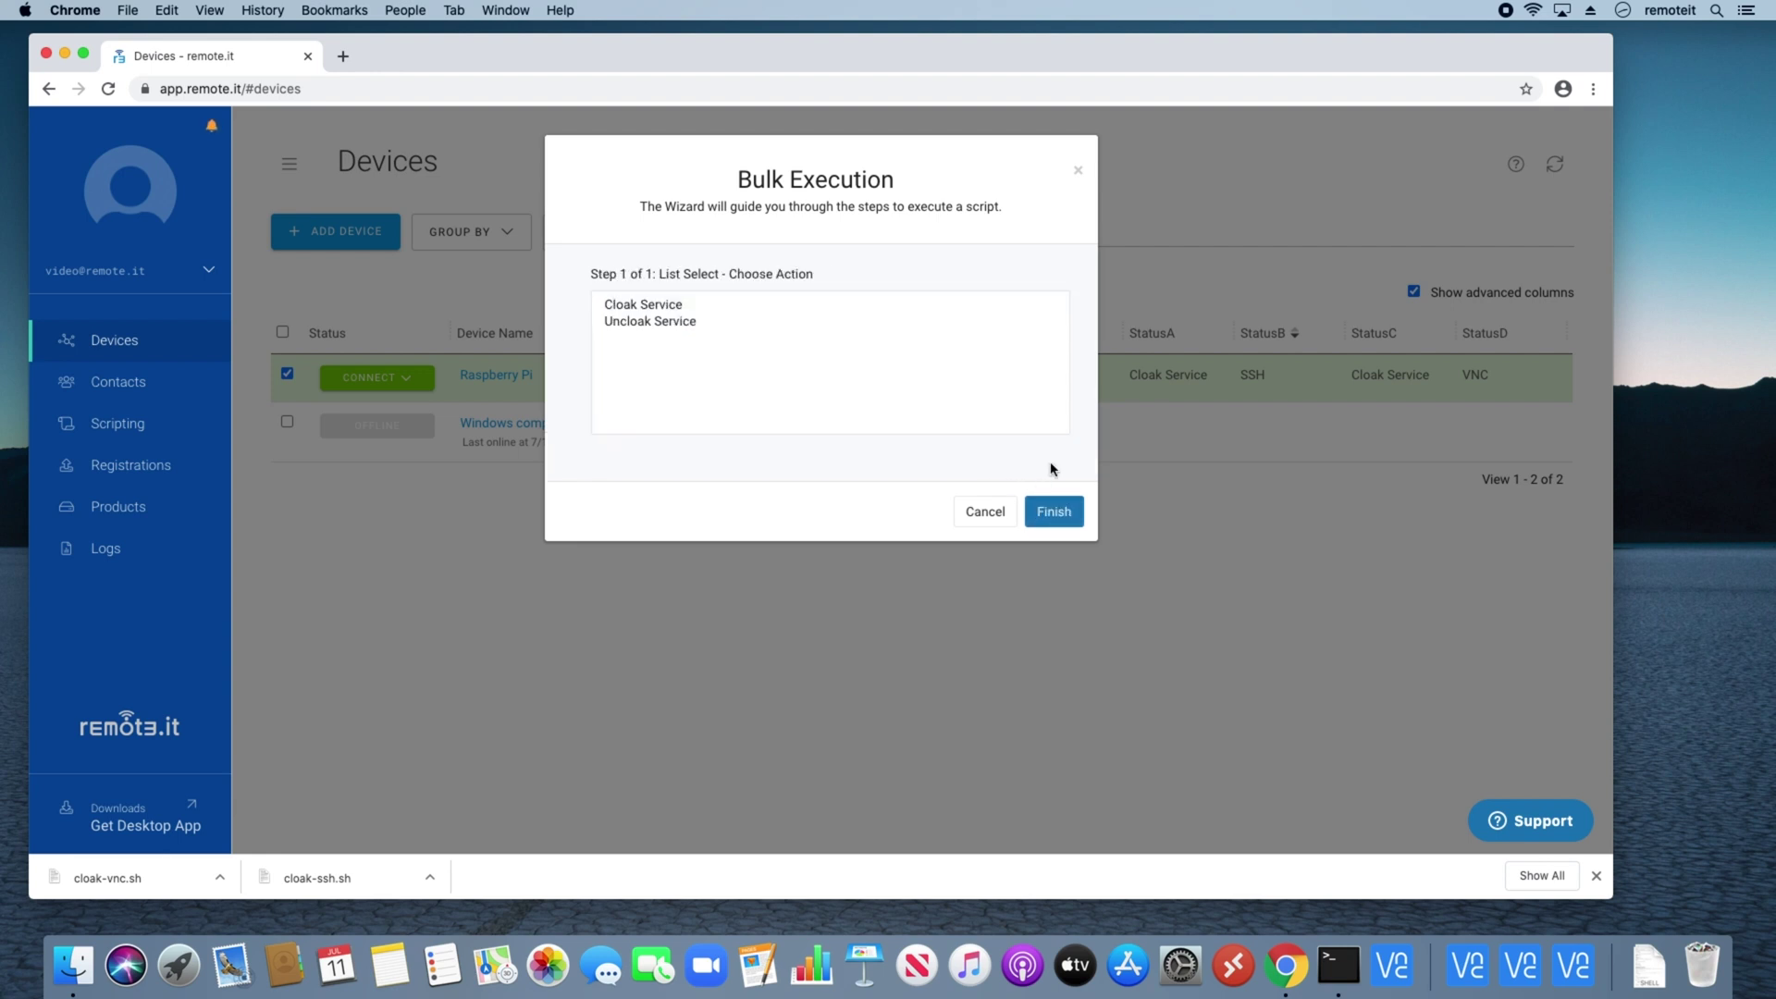
click(681, 333)
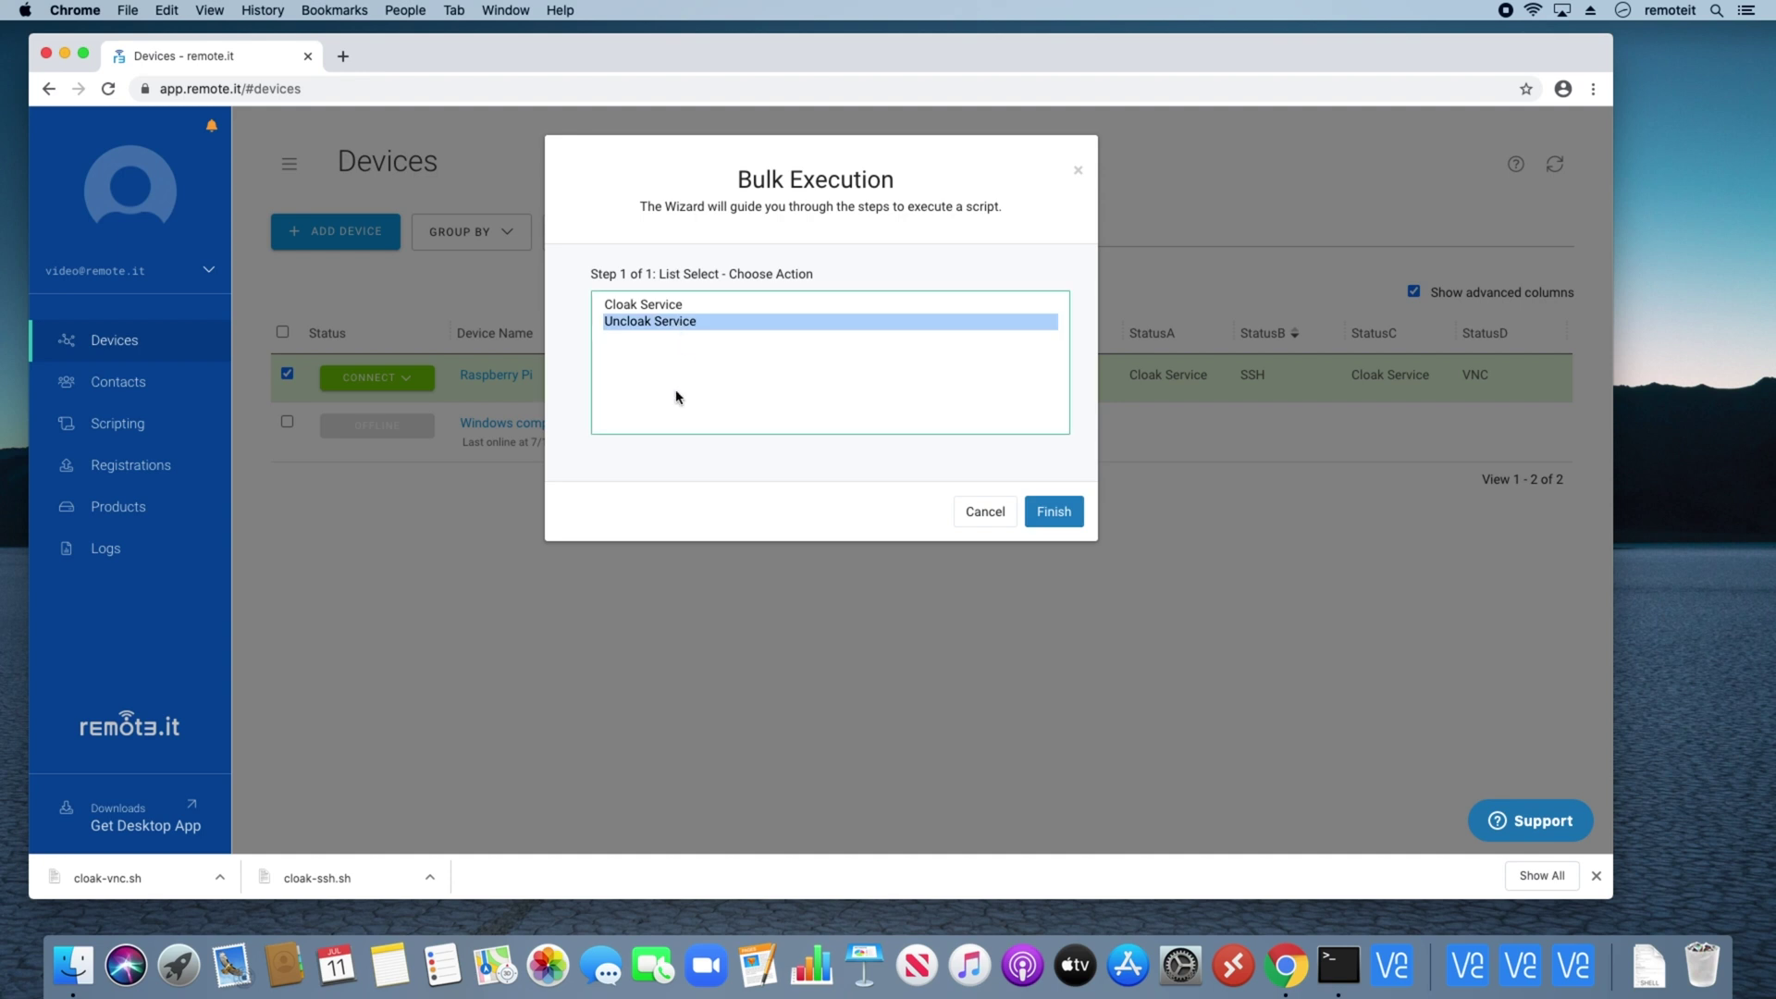
click(1052, 510)
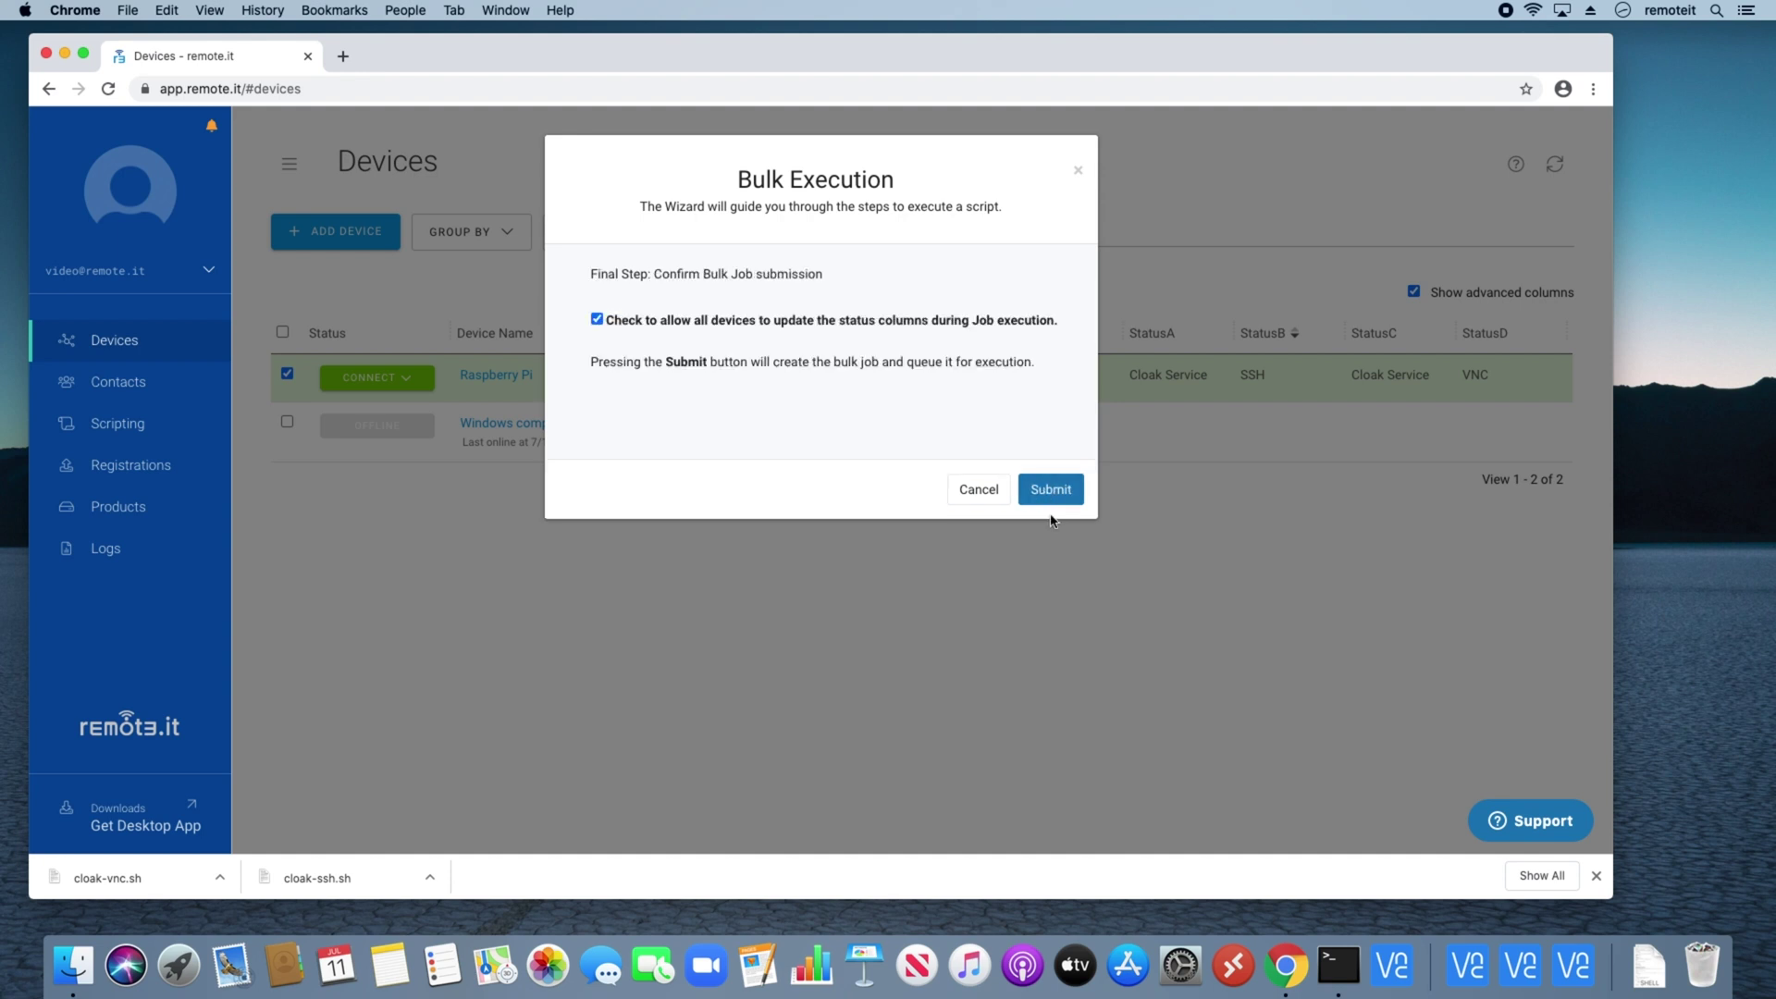
click(1052, 490)
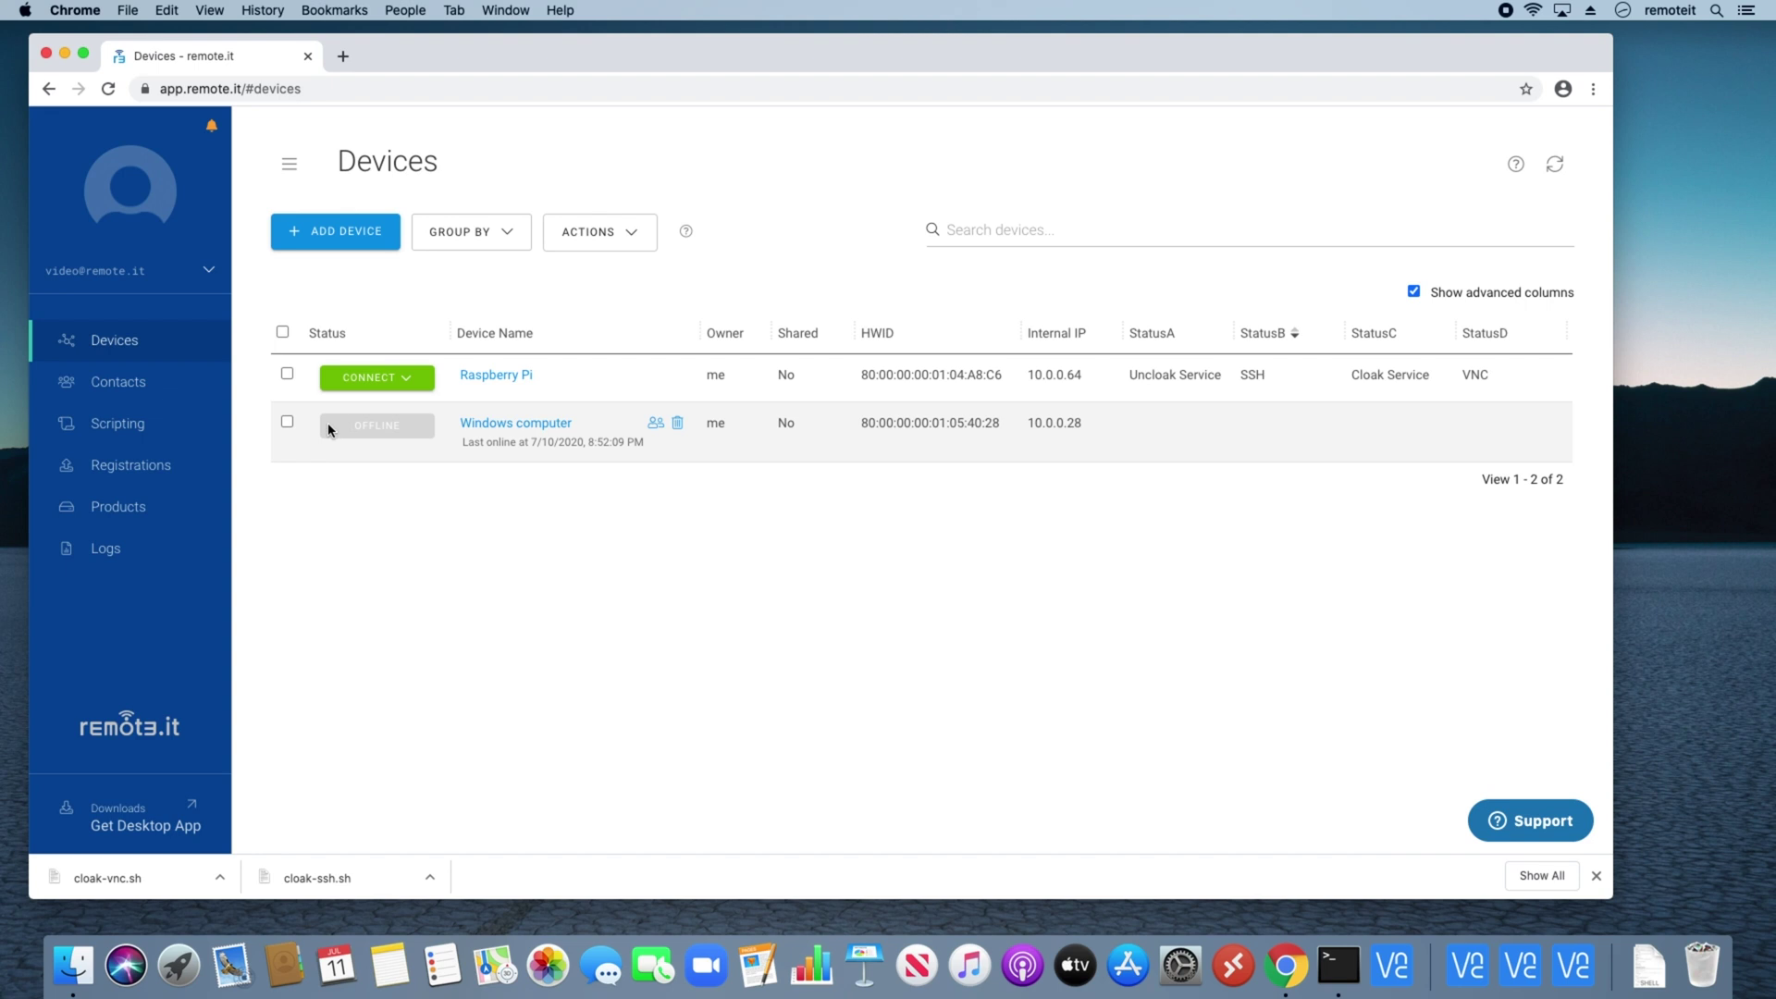
Execute cloak-vnc.sh on the Raspberry Pi with the Uncloak Service action and submit the job
click(287, 374)
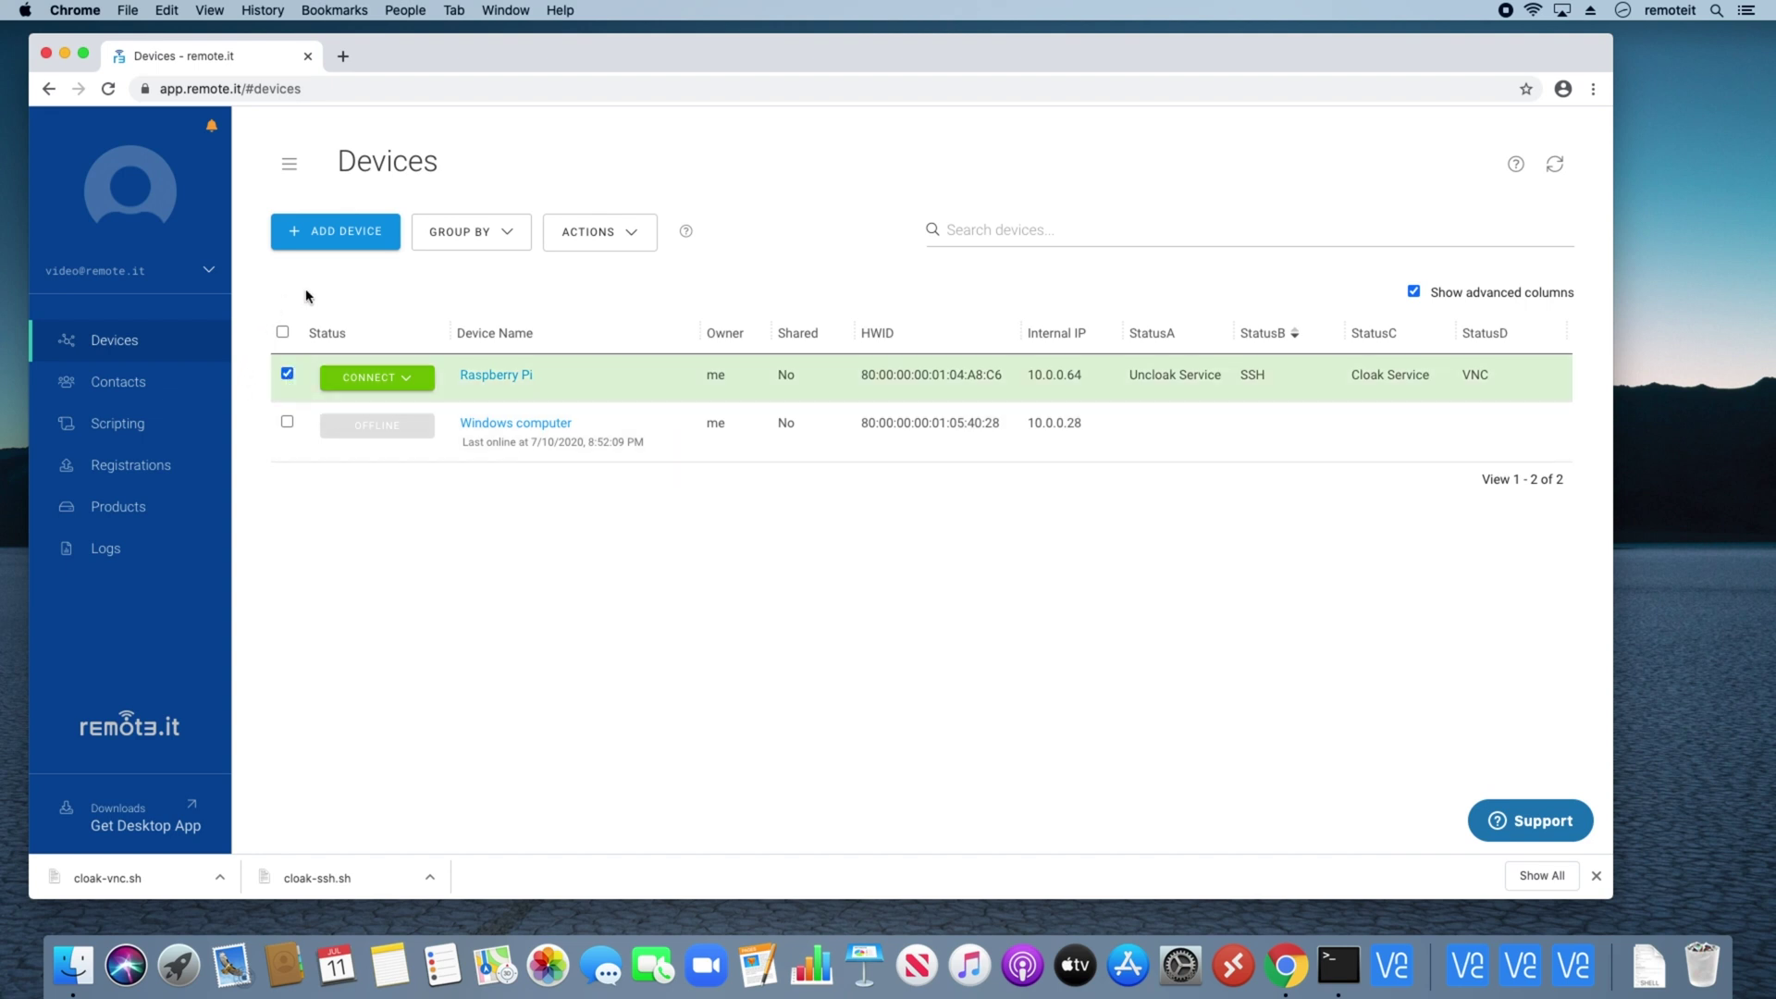
click(602, 234)
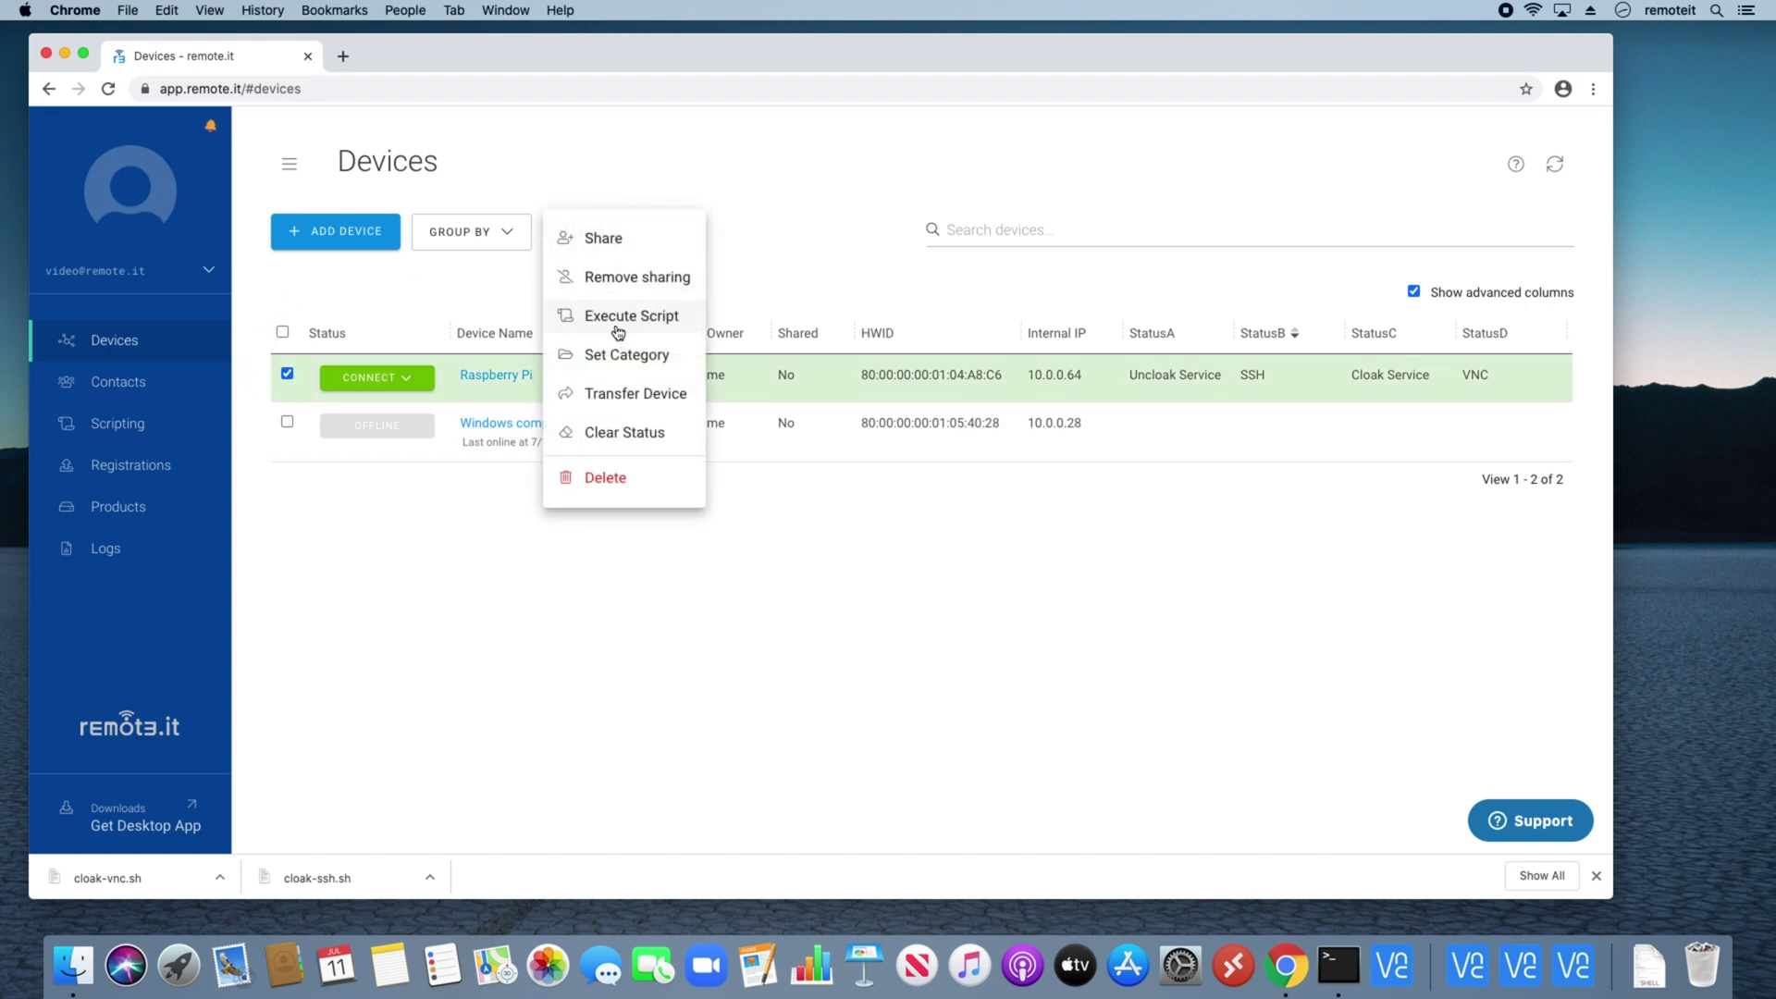
click(649, 317)
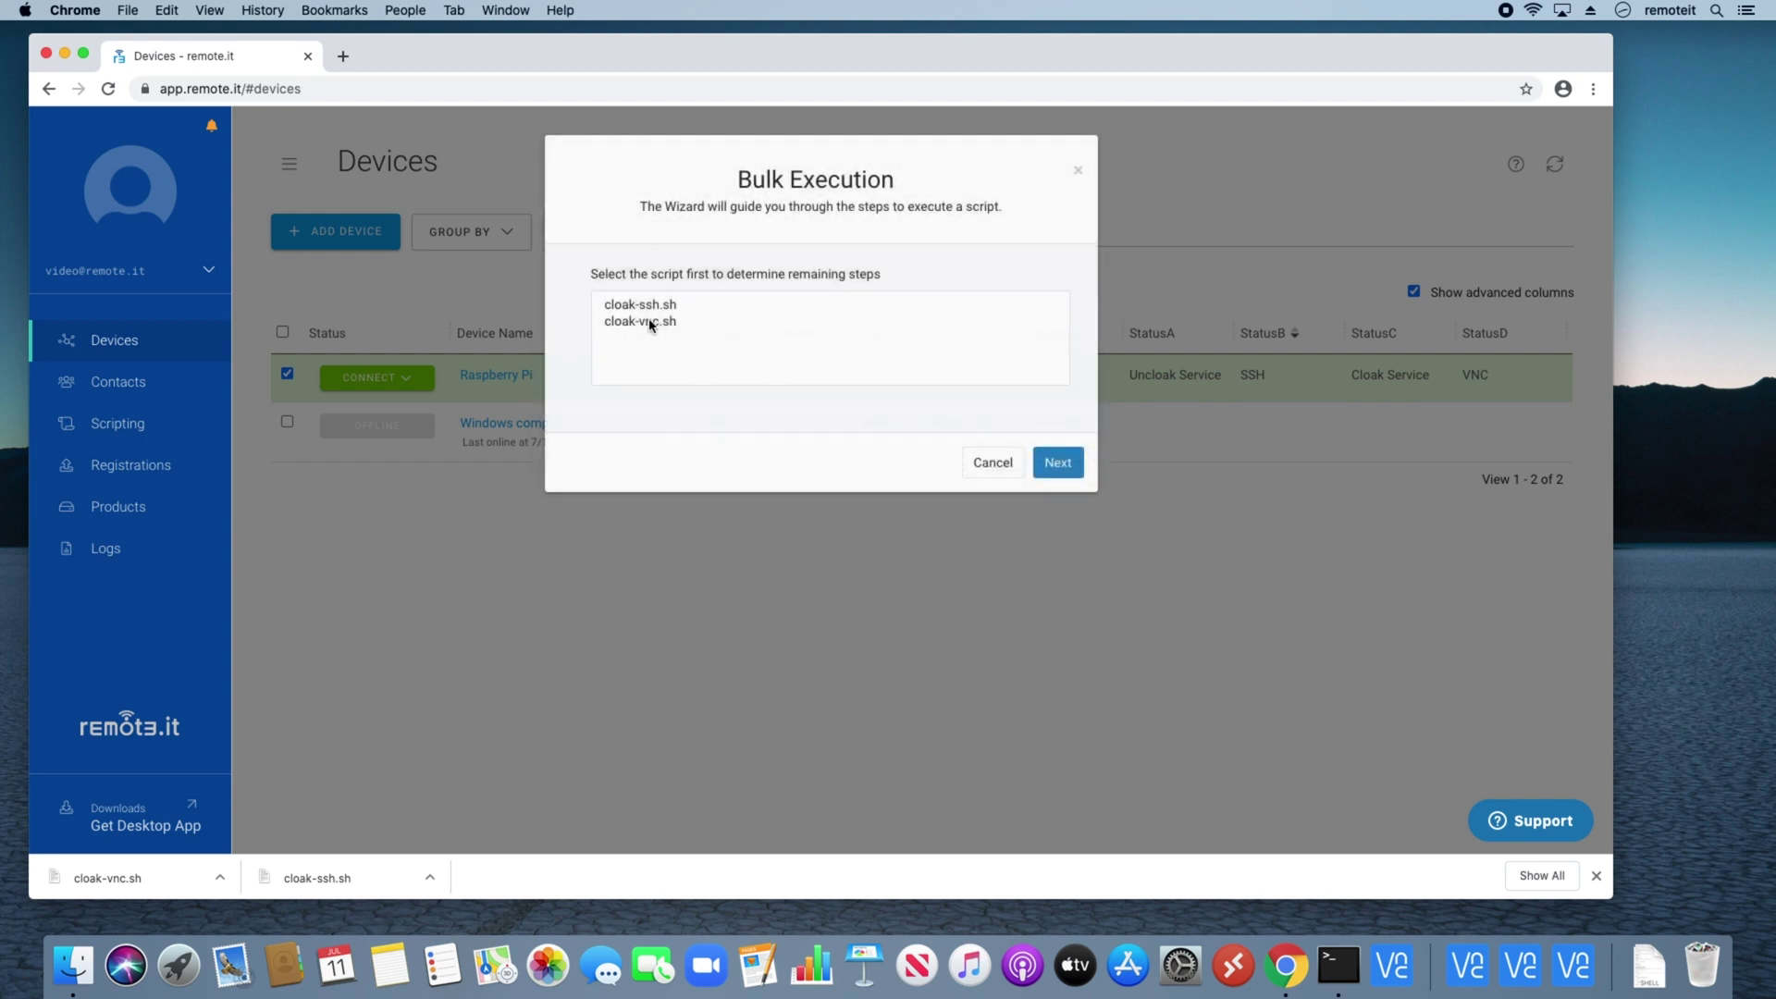
click(643, 323)
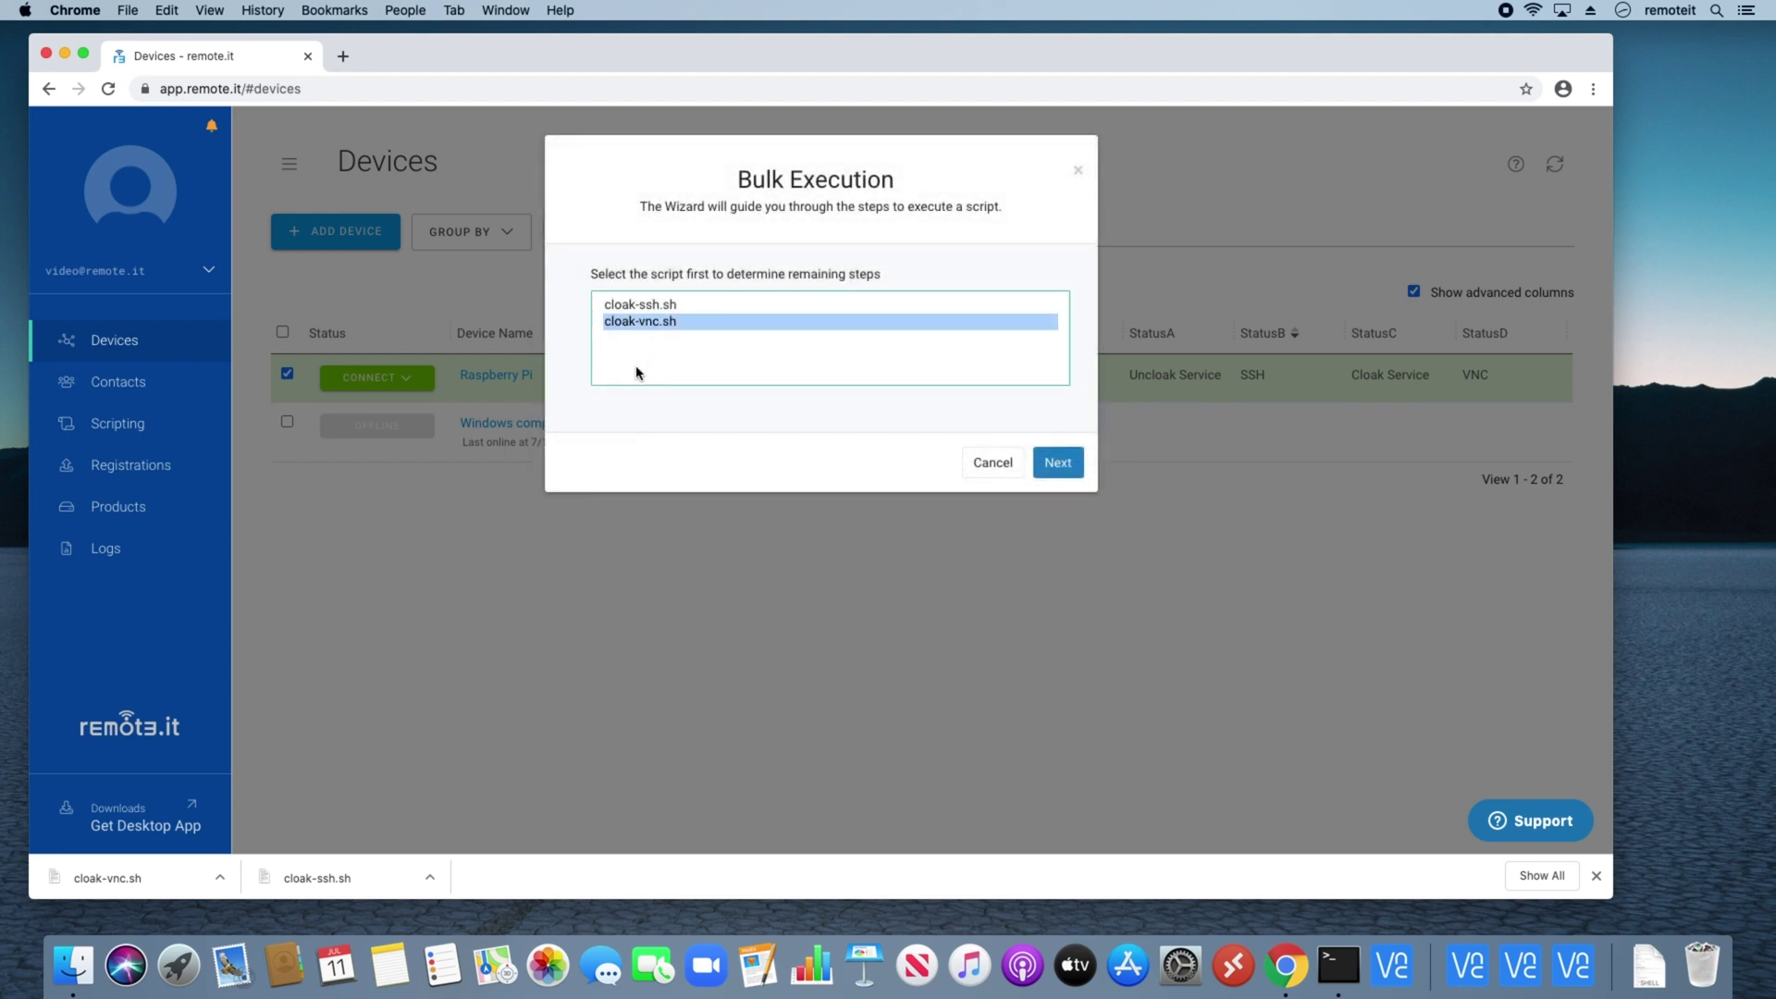
click(1042, 459)
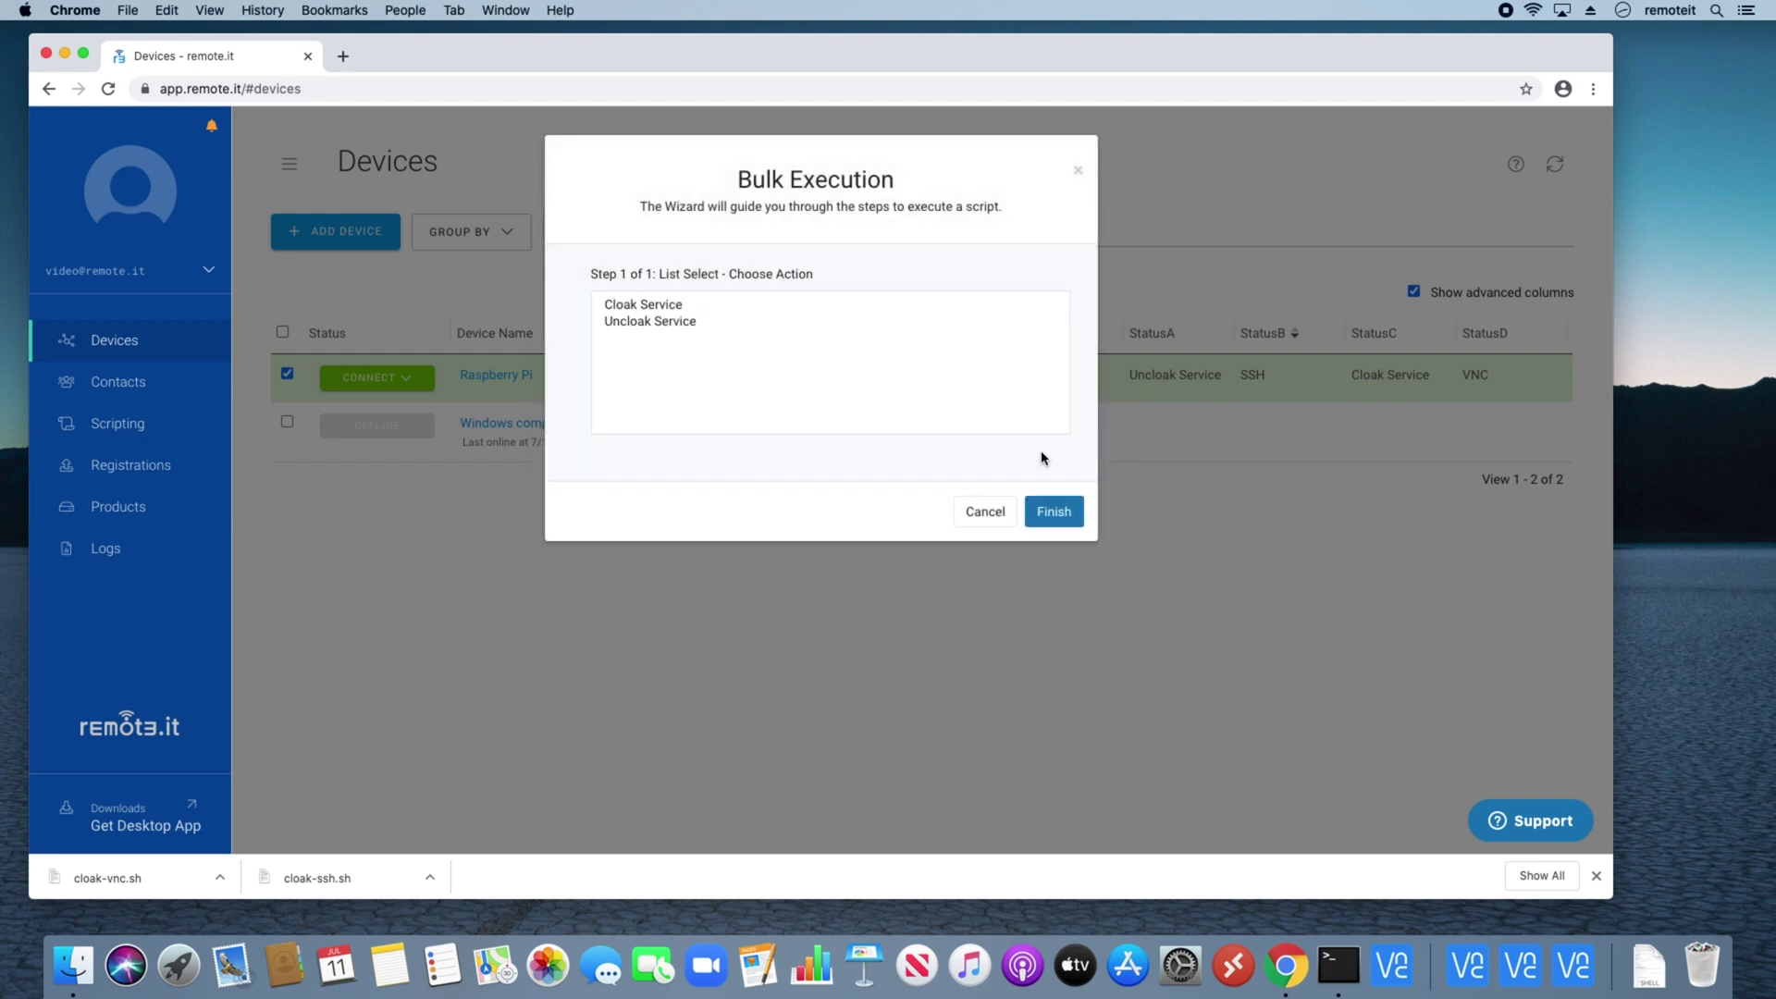
click(682, 324)
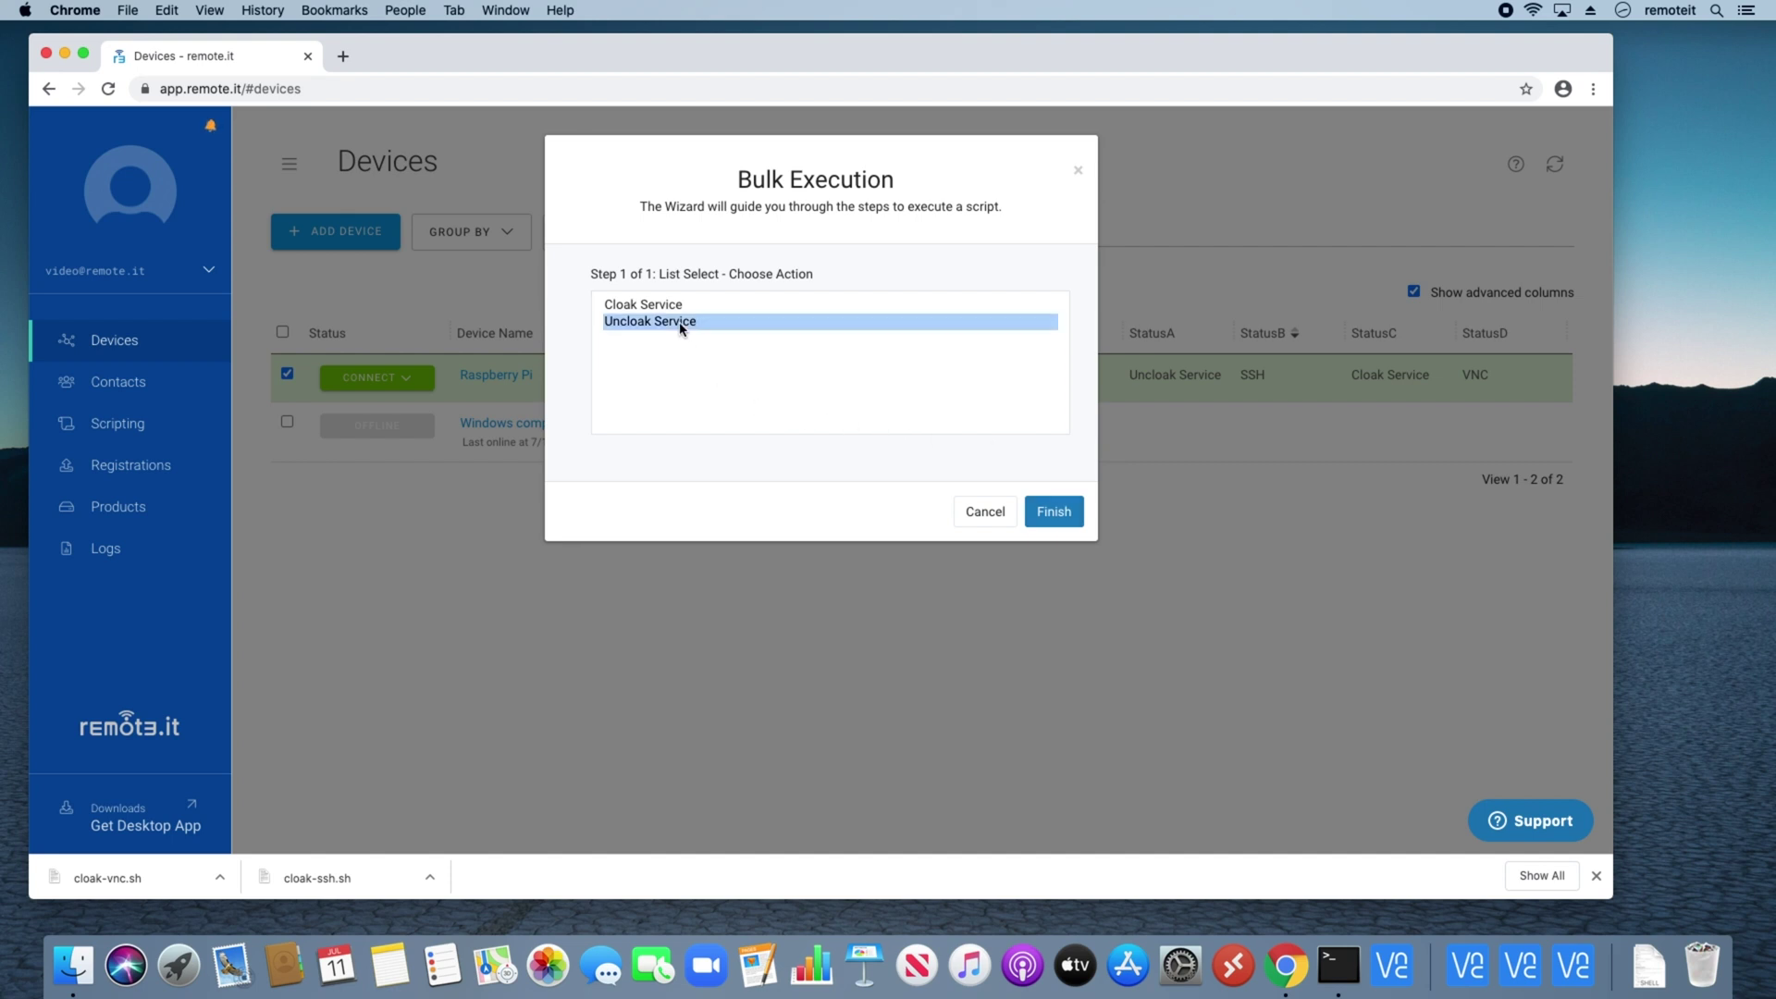
click(1051, 512)
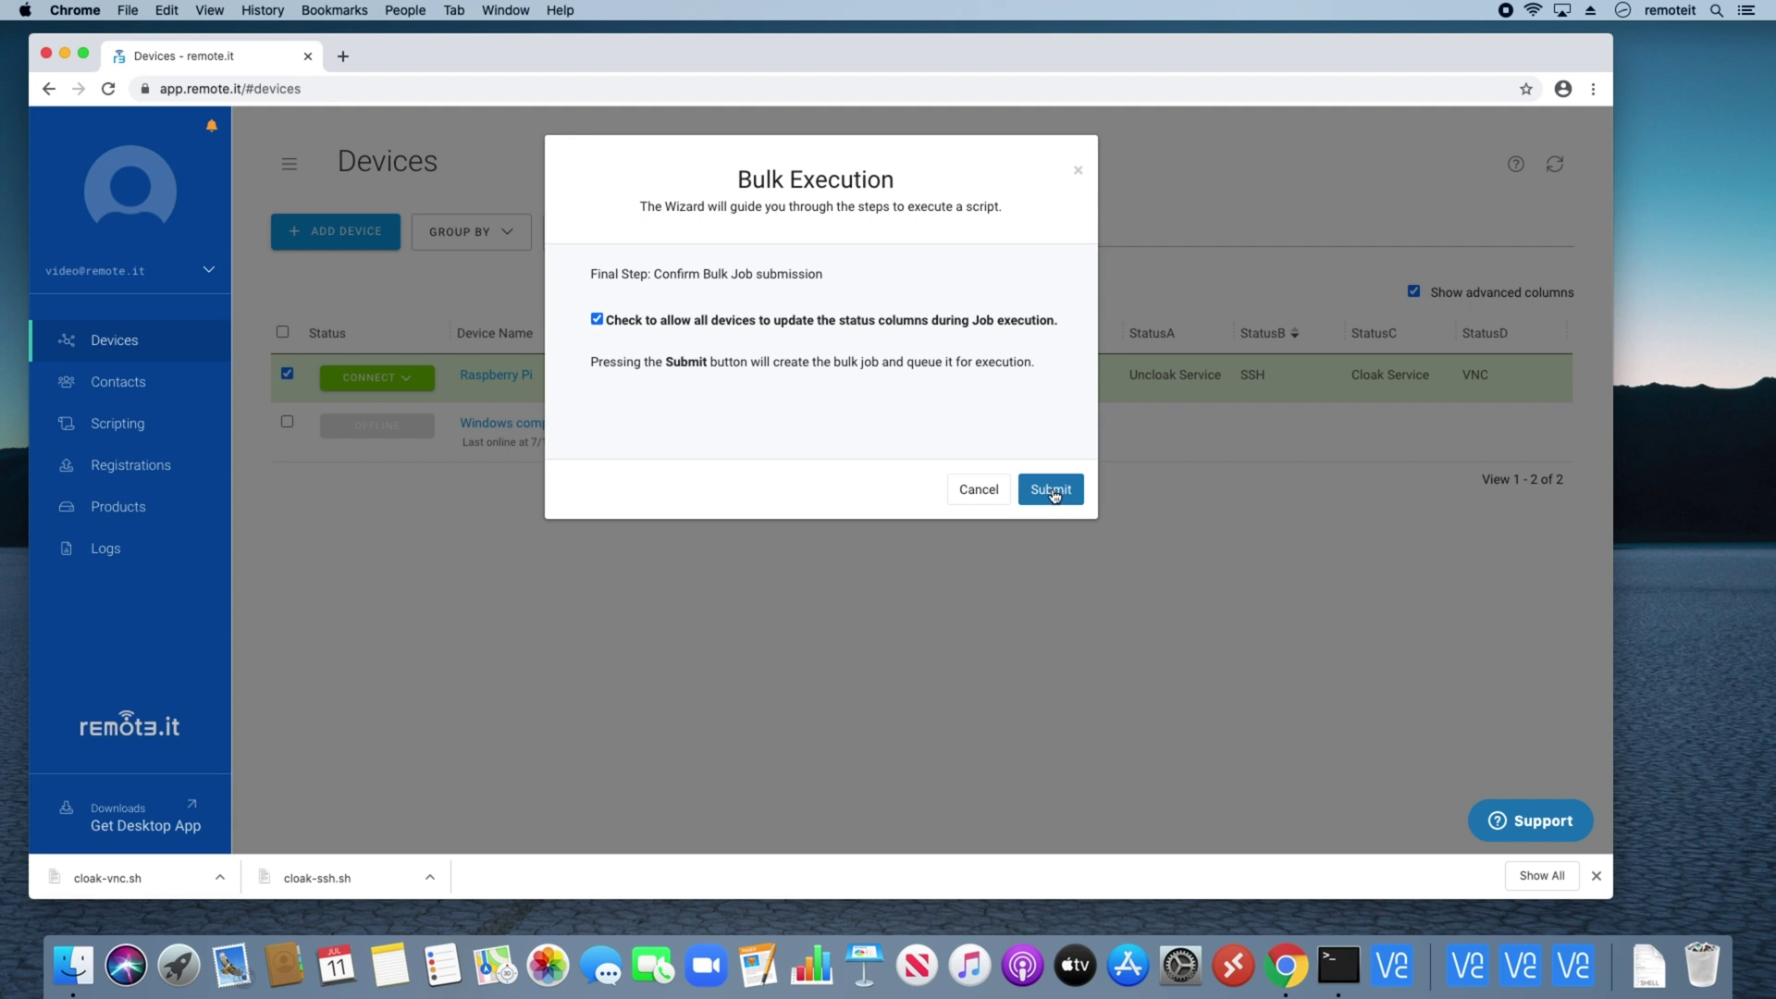
click(1052, 492)
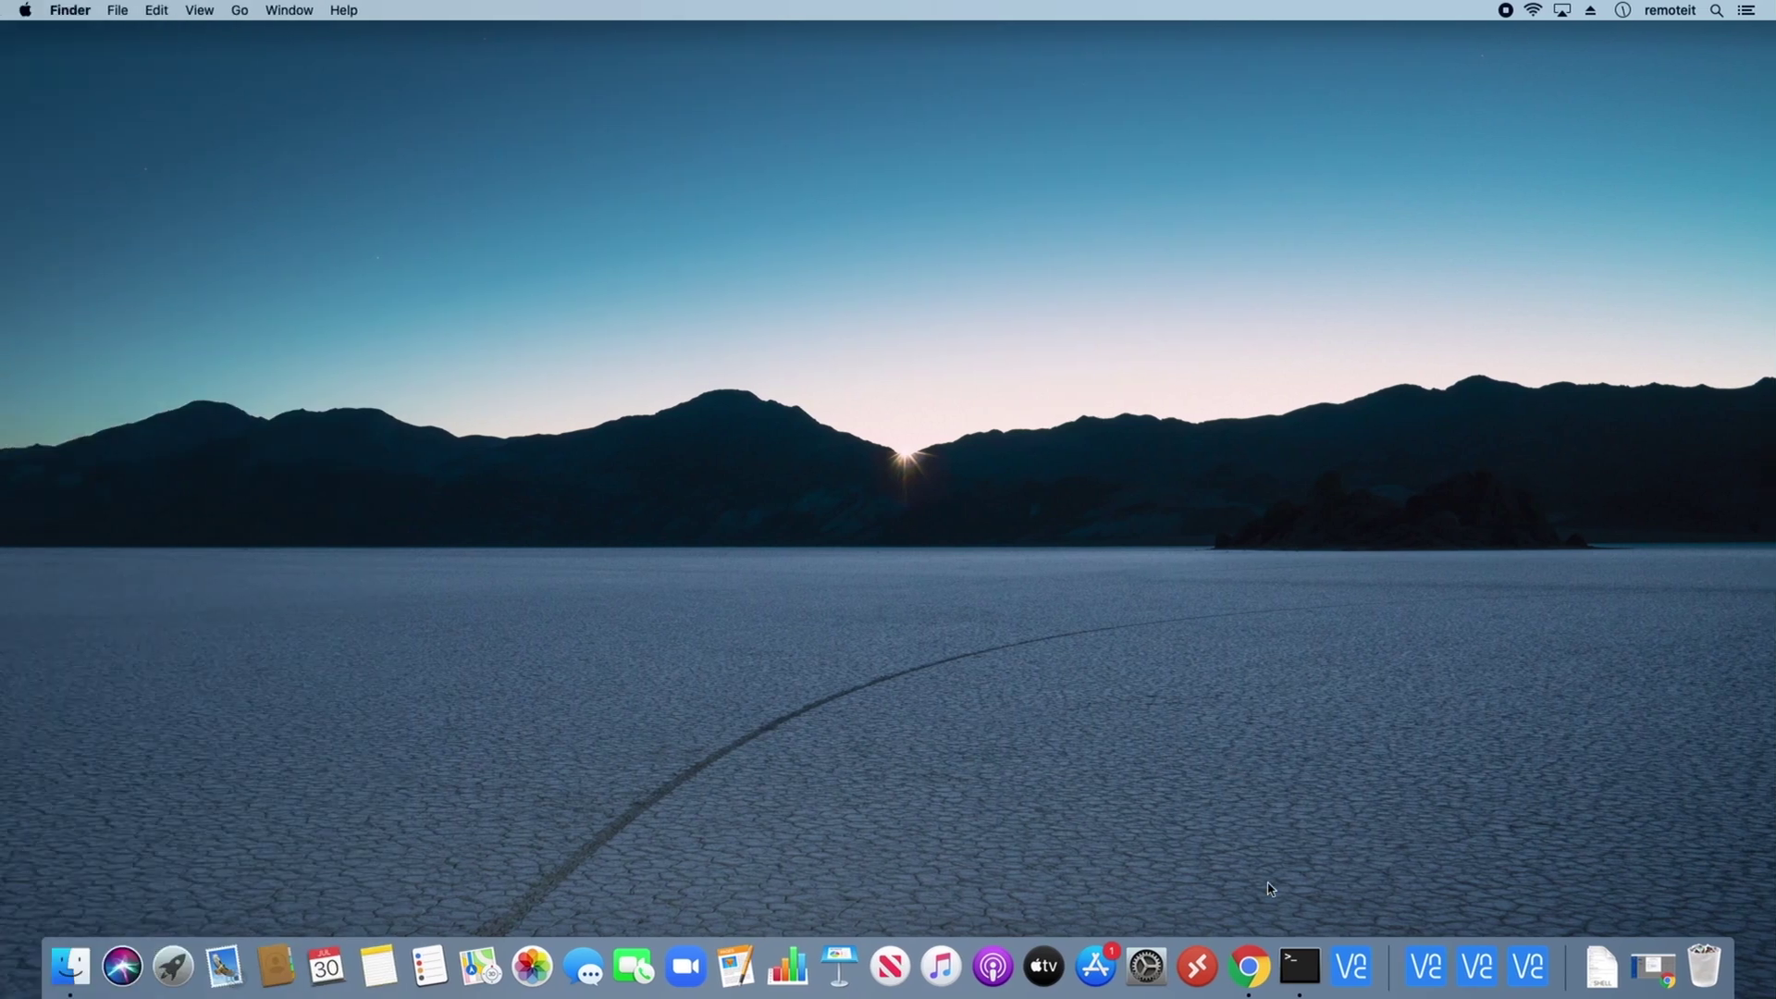
Open a Terminal window from the Dock after confirming ports 22 and 5900 are open
click(1299, 965)
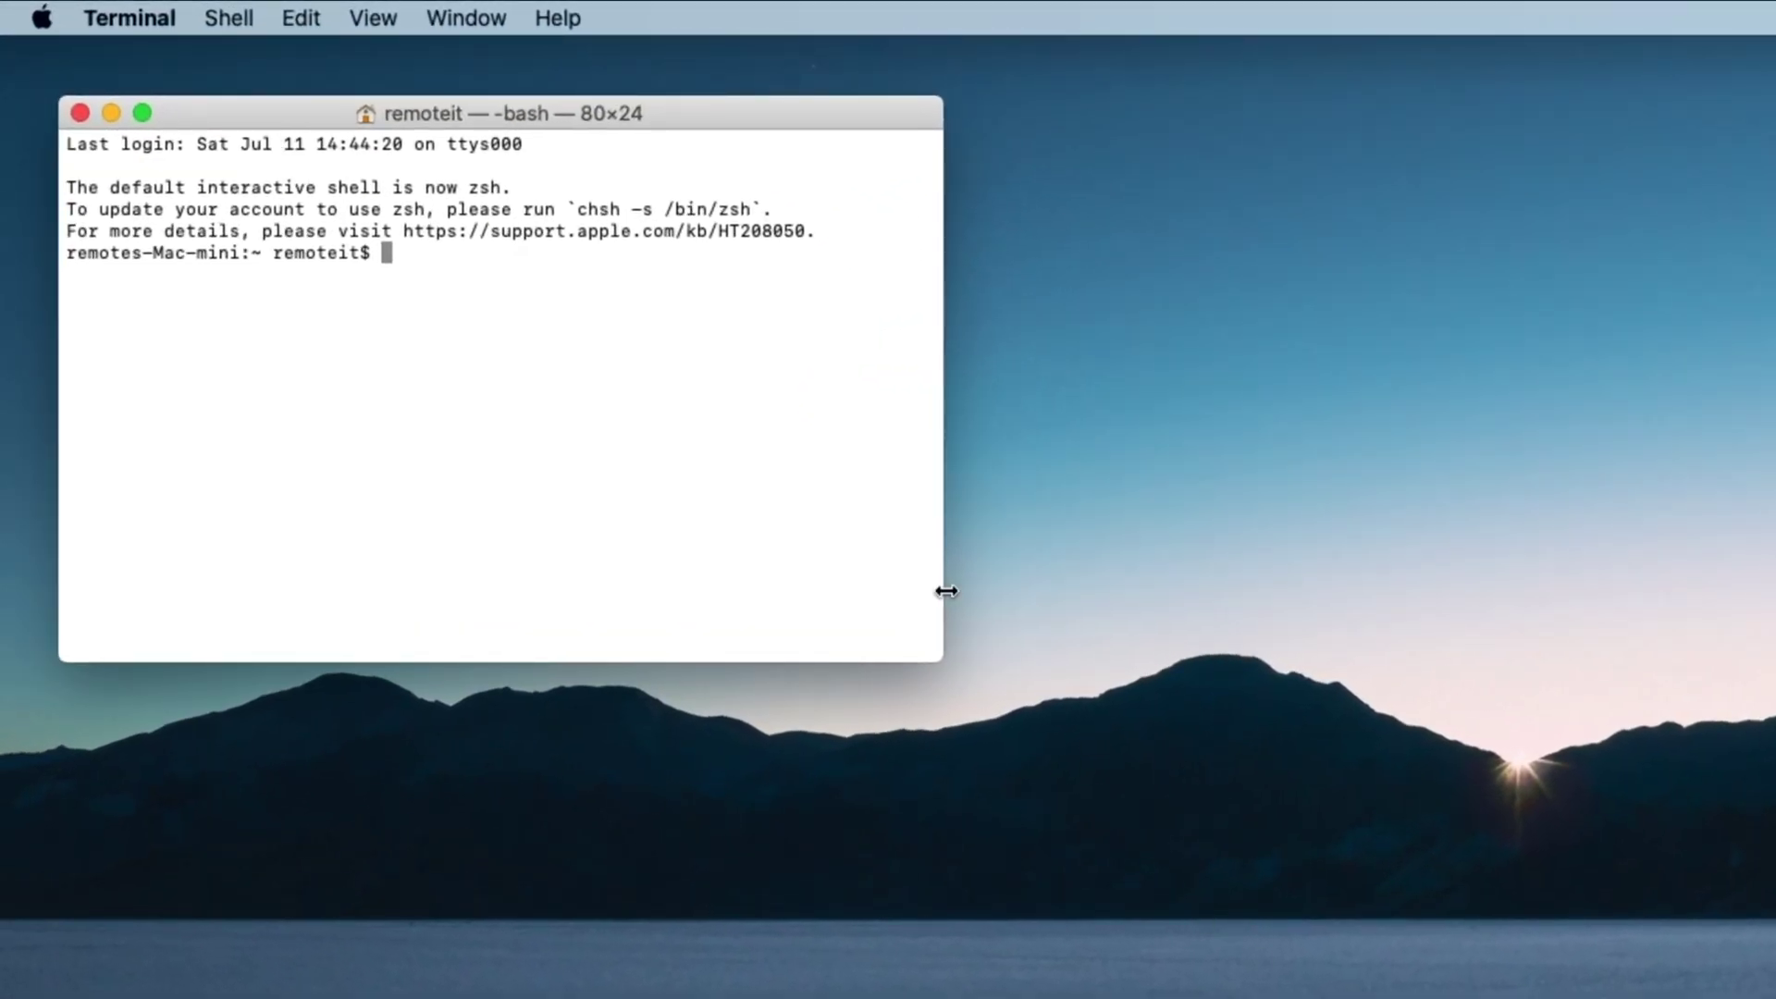
SSH directly into the Pi with 'ssh -l pi 10.0.0.64', exit, then bring up VNC Viewer
text(ssh -l pi 10.0.0.64)
key(Return)
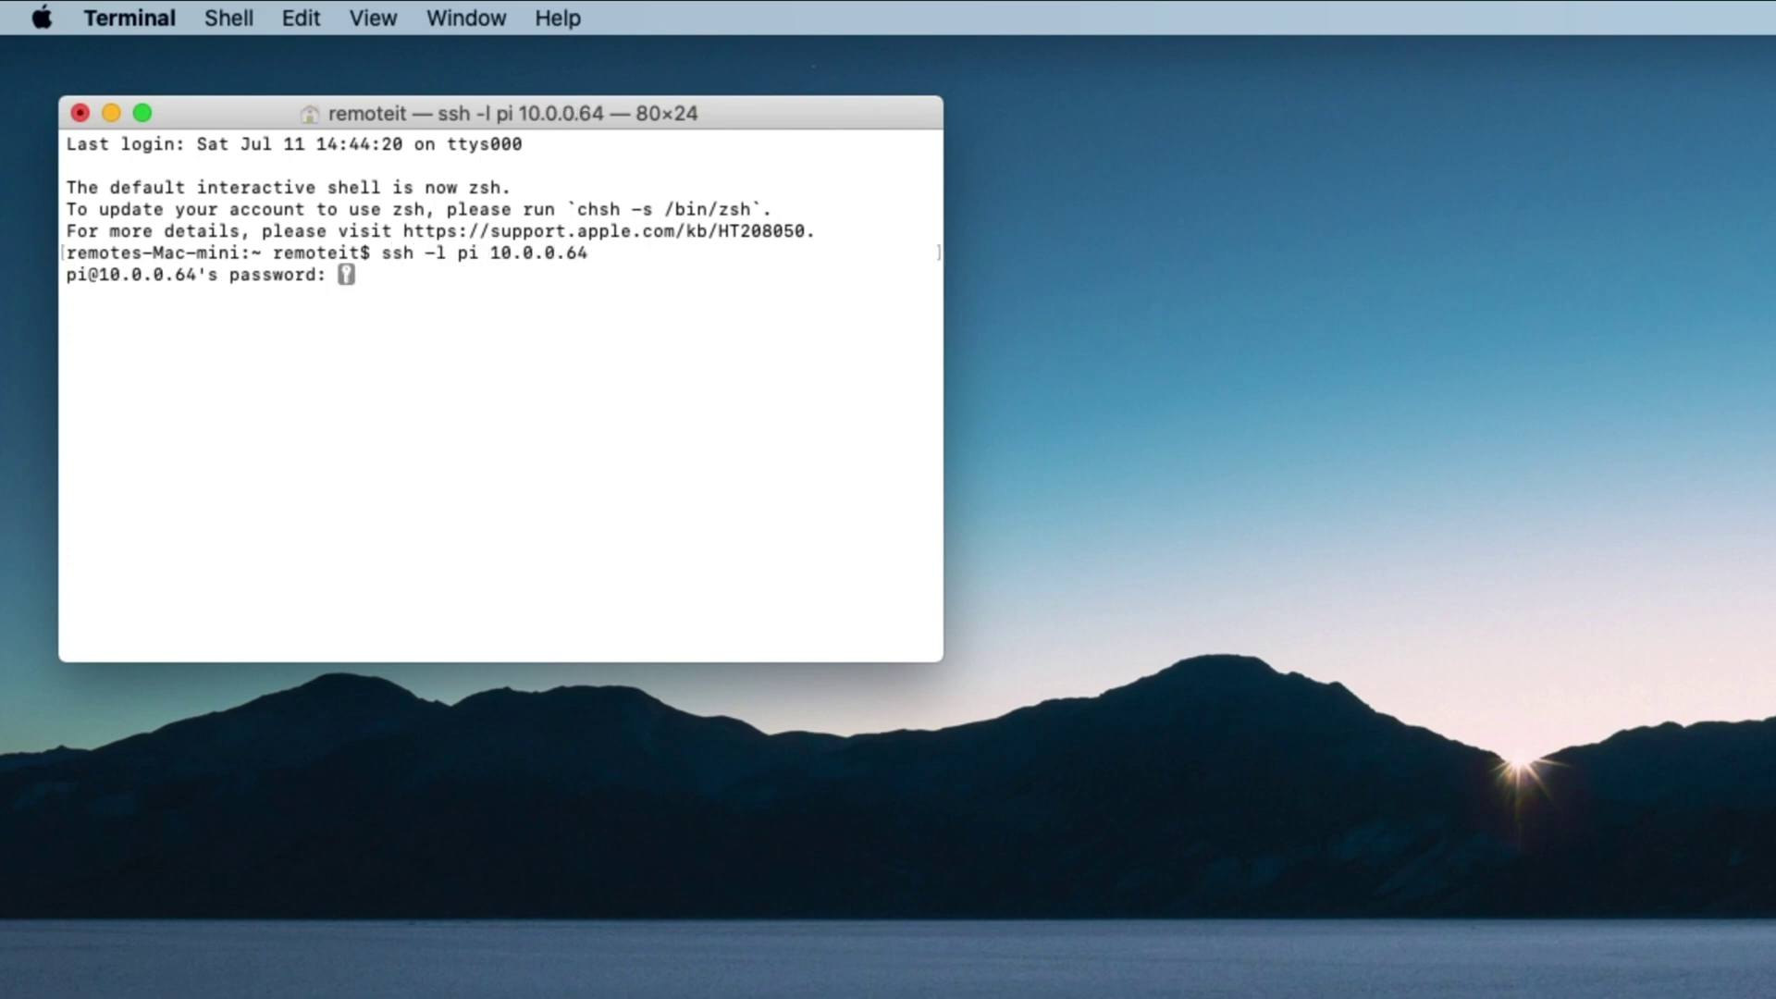
key(Return)
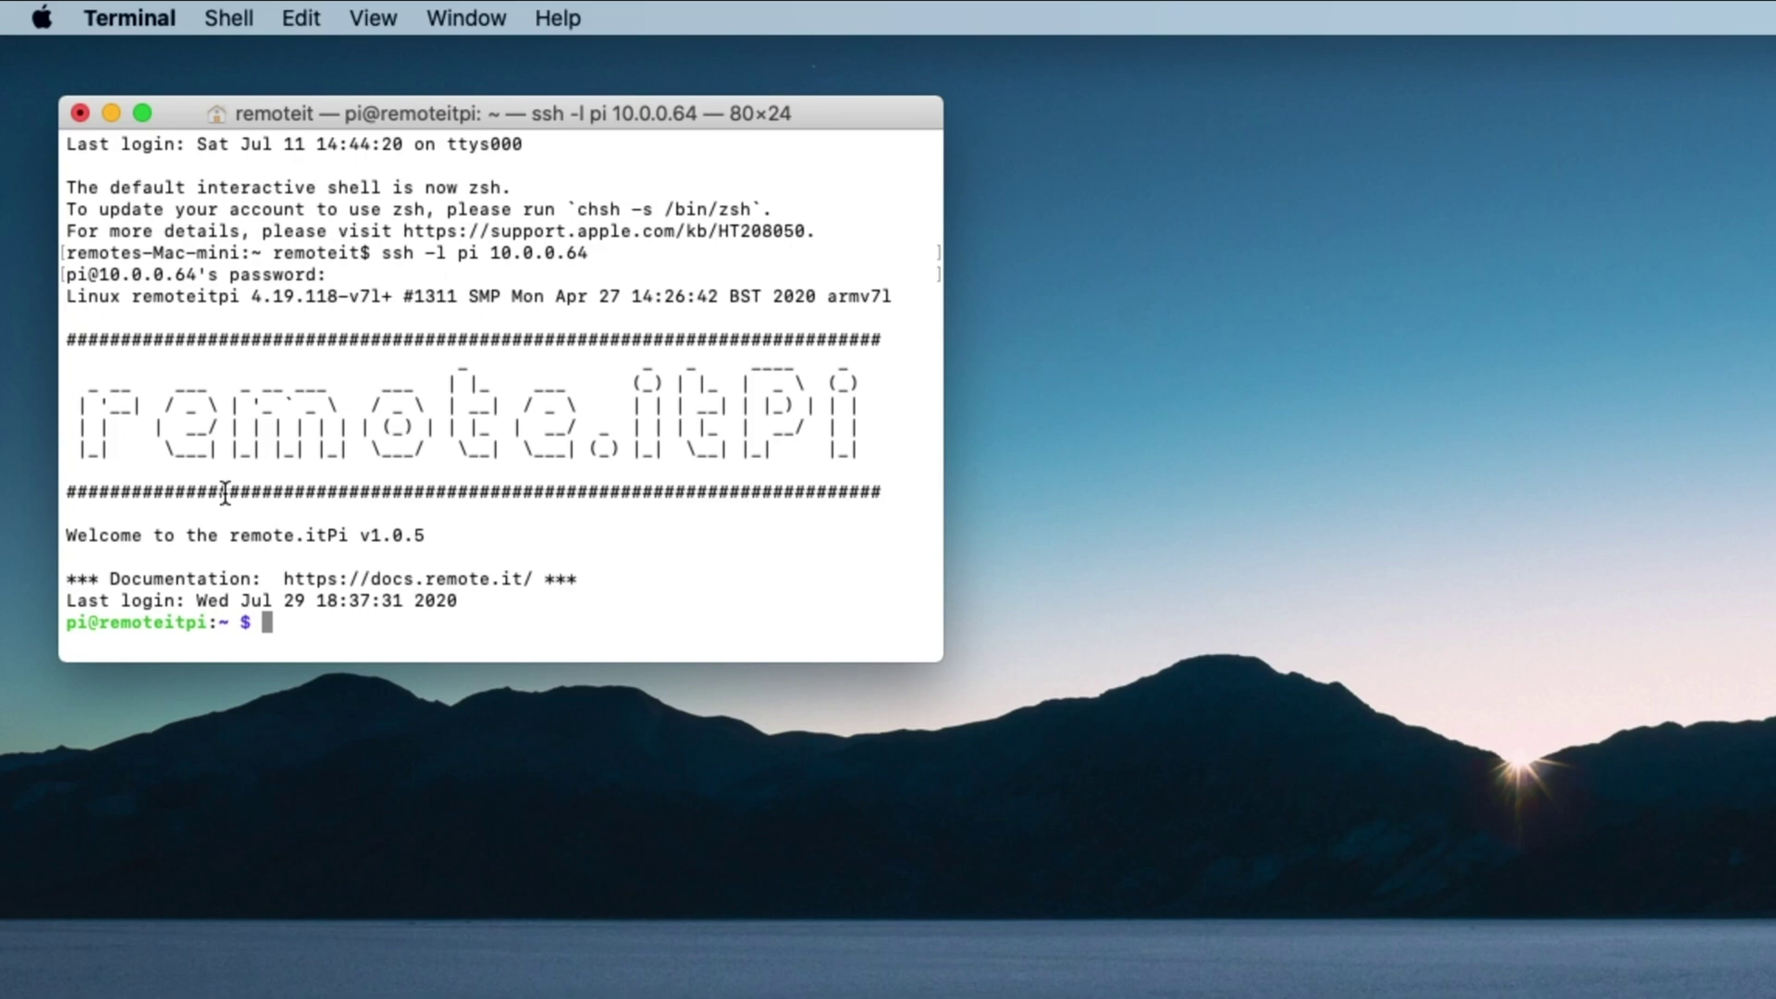
text(exit)
key(Return)
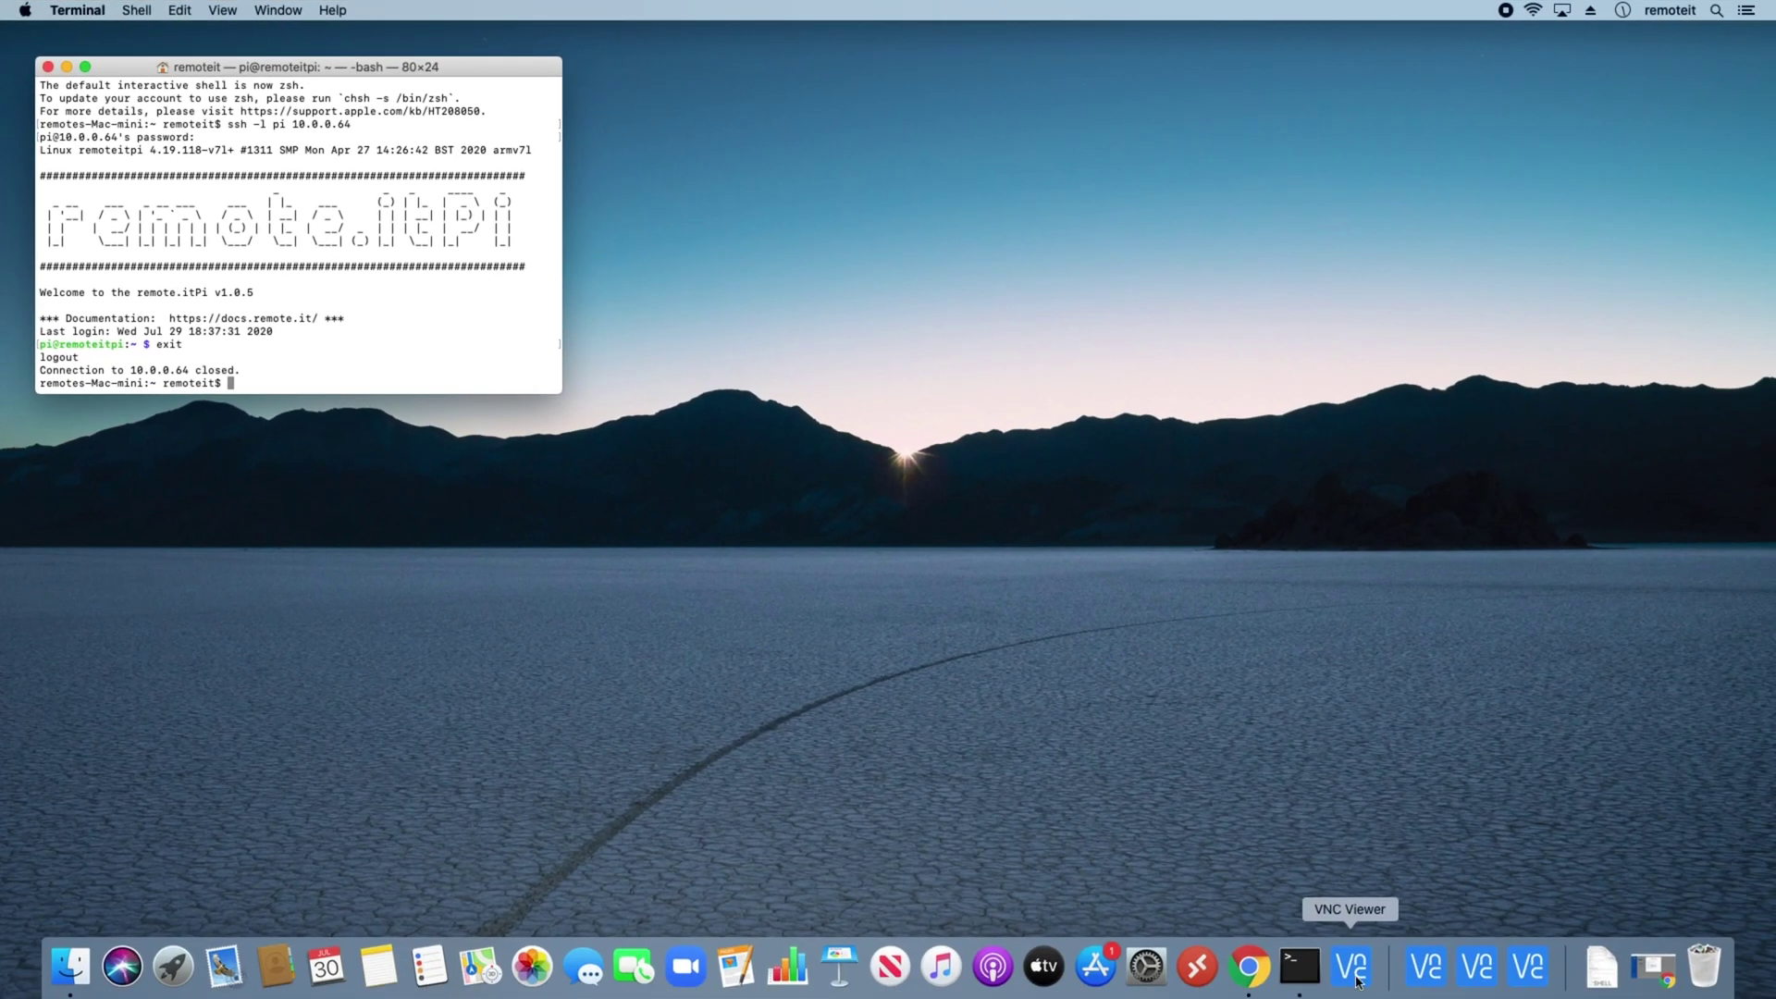
click(1352, 973)
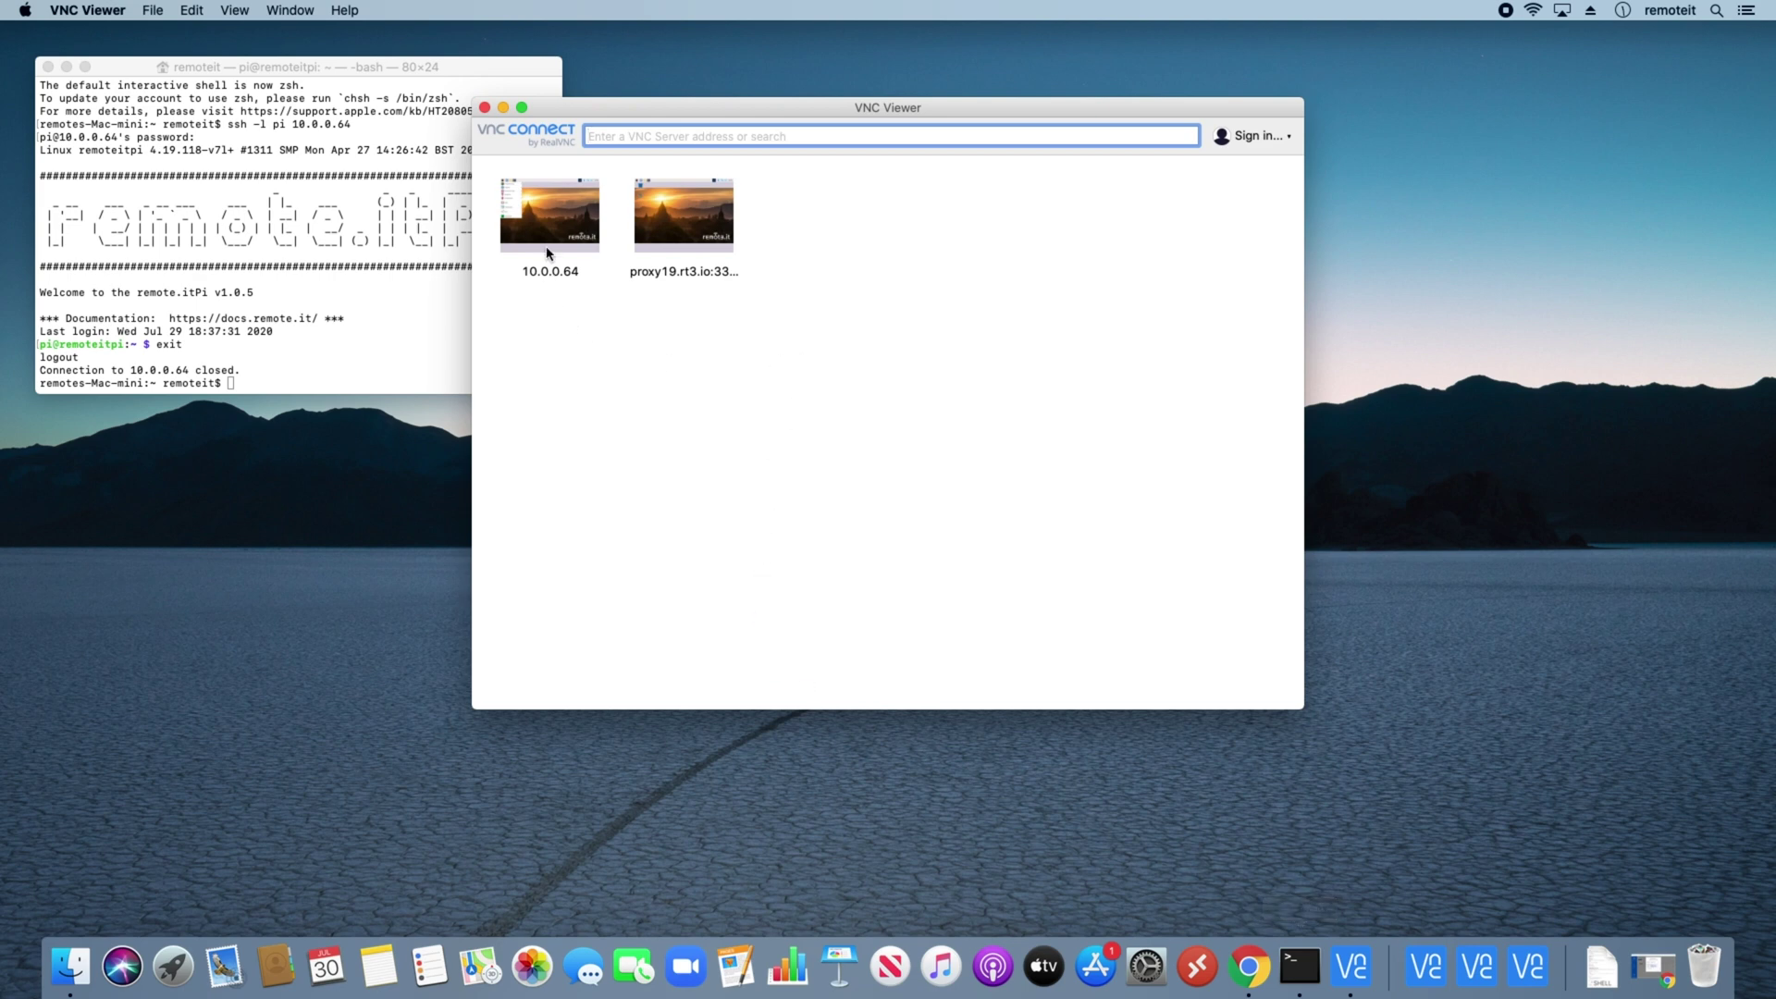
Open the saved 10.0.0.64 connection in VNC Viewer and authenticate with the Pi's password
double_click(518, 231)
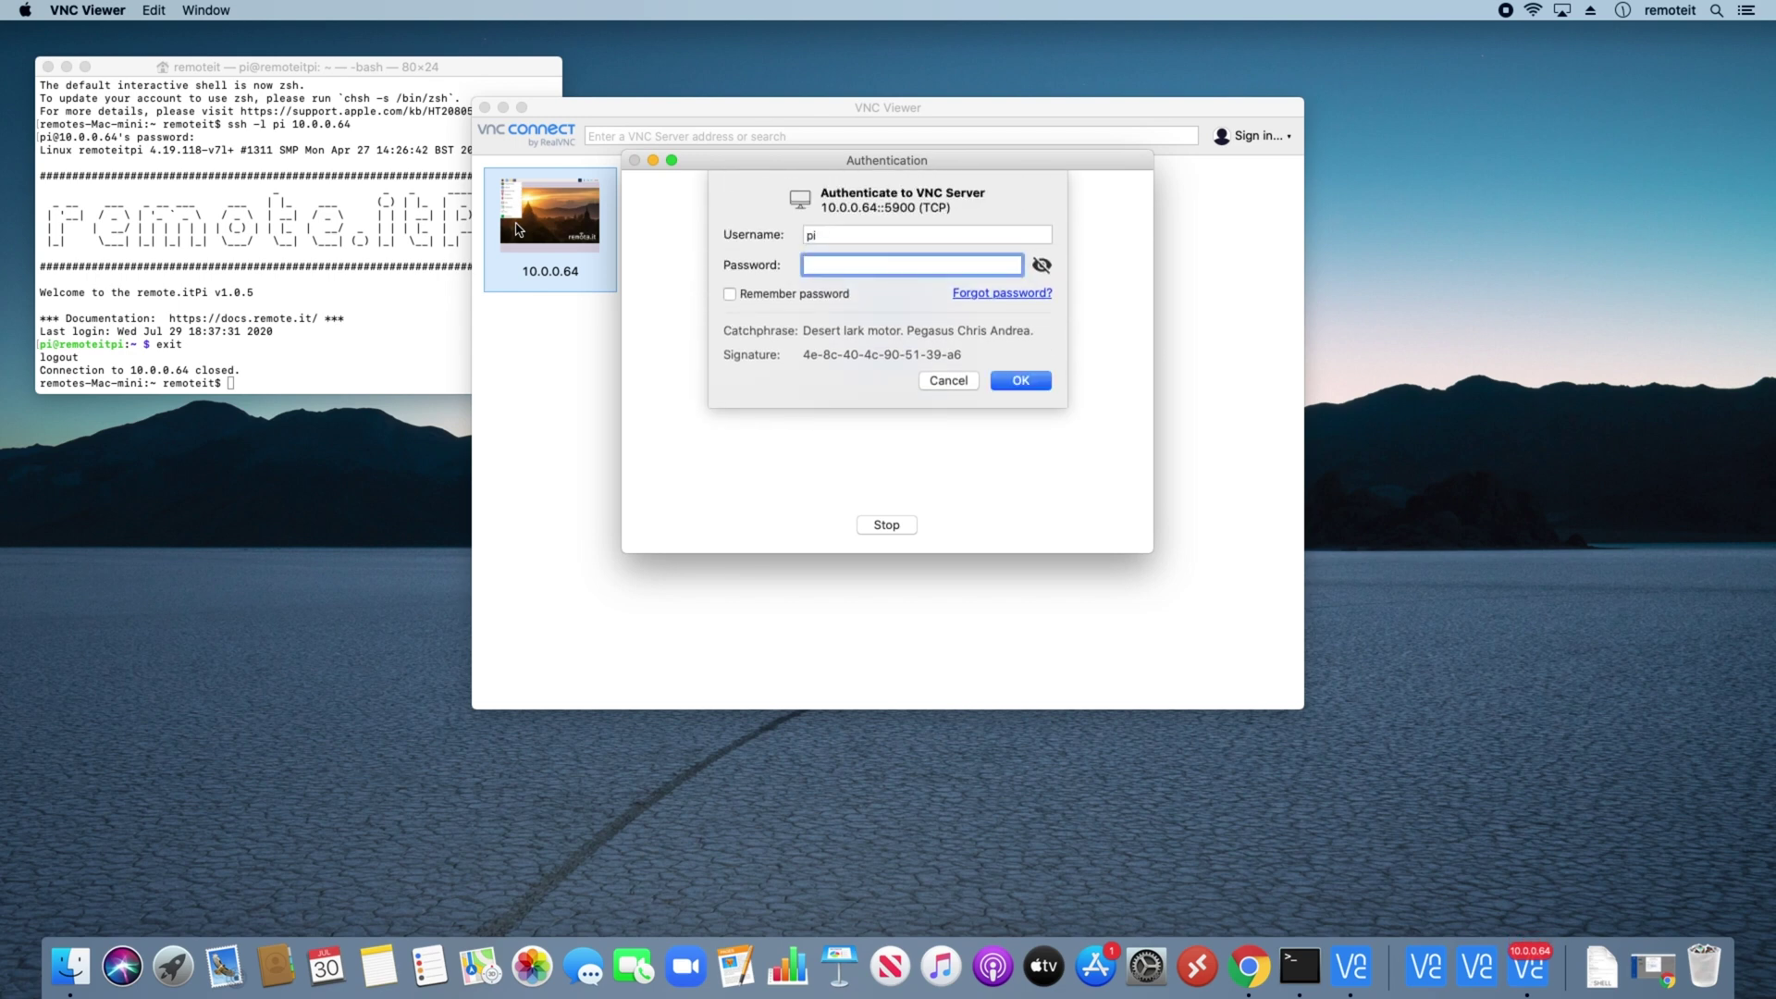
click(1014, 382)
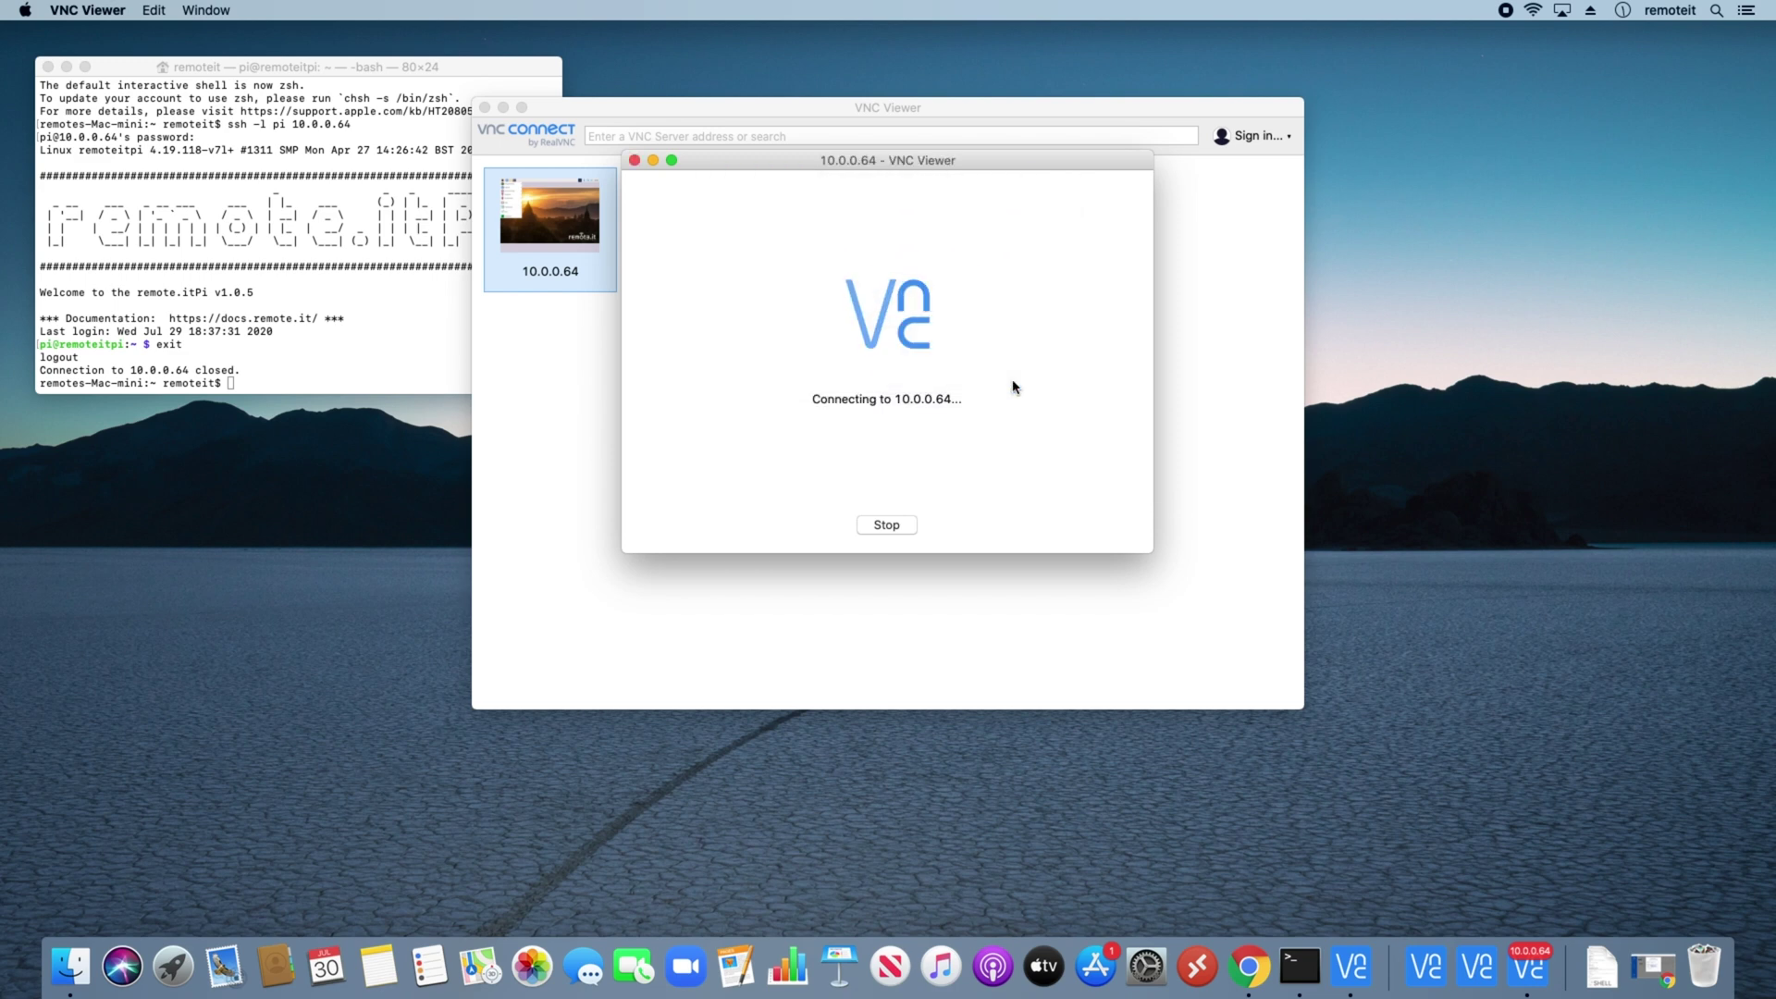